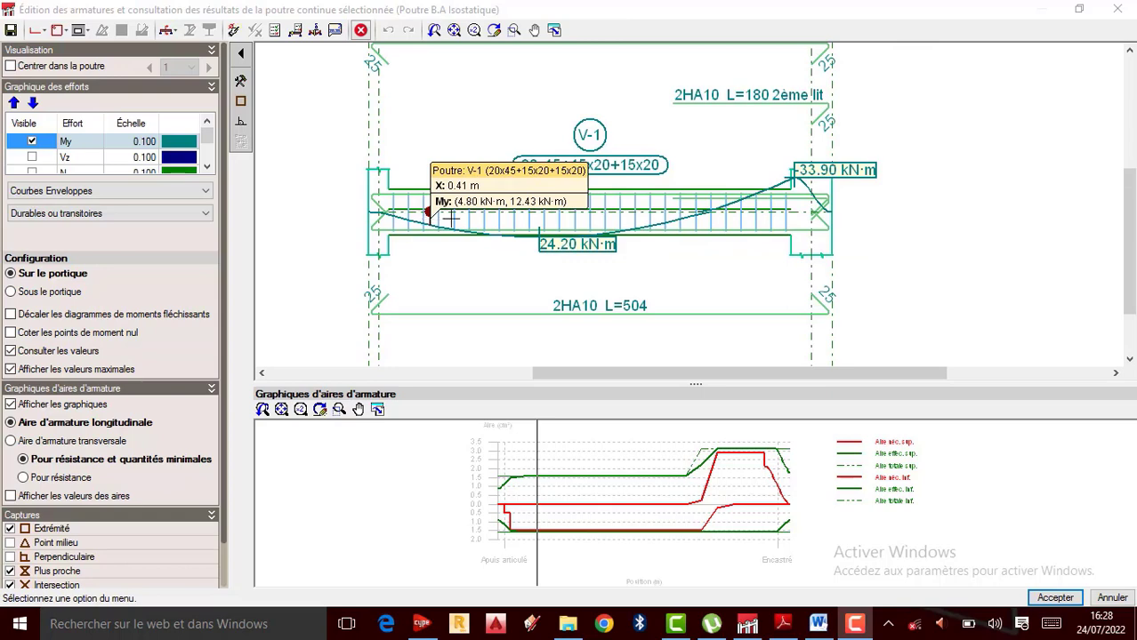
Examine the My bending moment envelope along beam V-1, from the hinged support through the span to the fixed support
scroll(466, 214, up, 1)
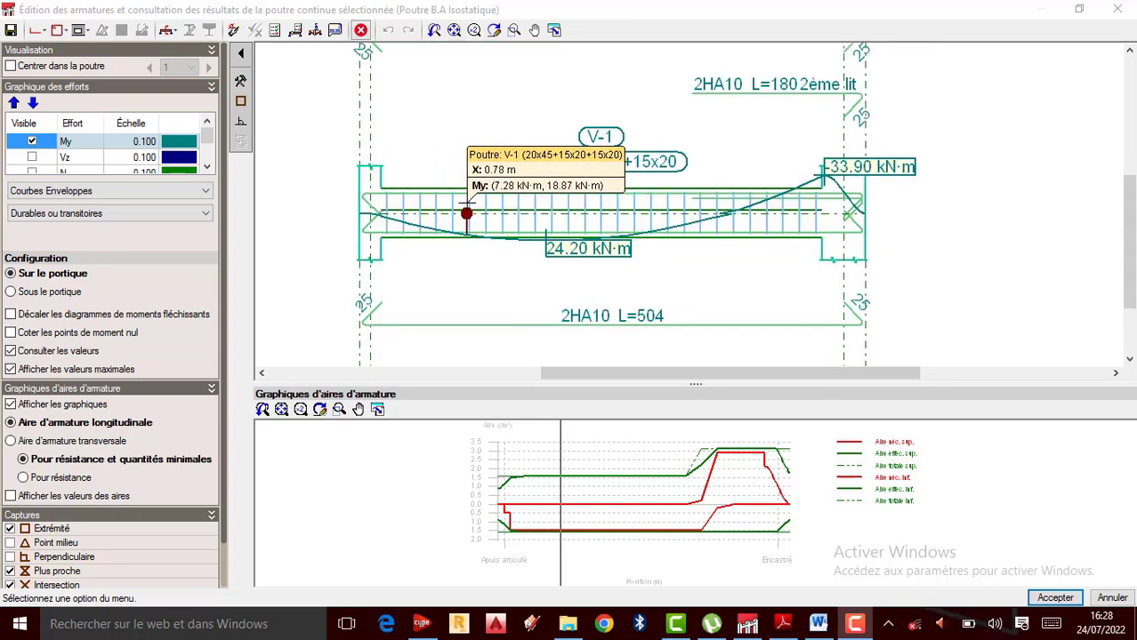
scroll(486, 214, up, 1)
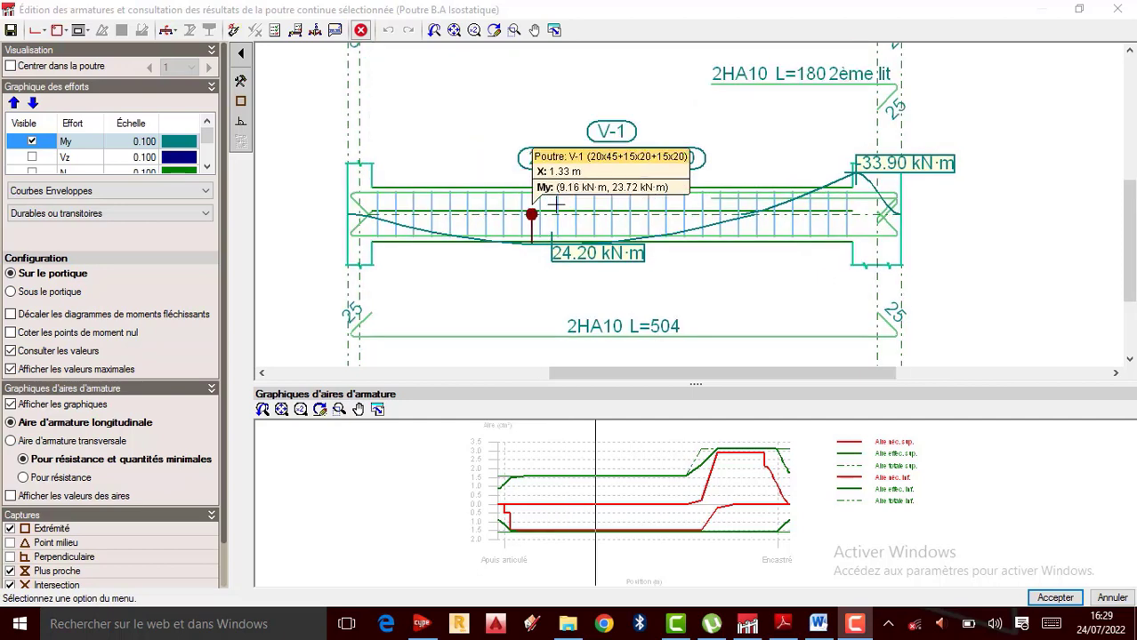
scroll(538, 214, up, 1)
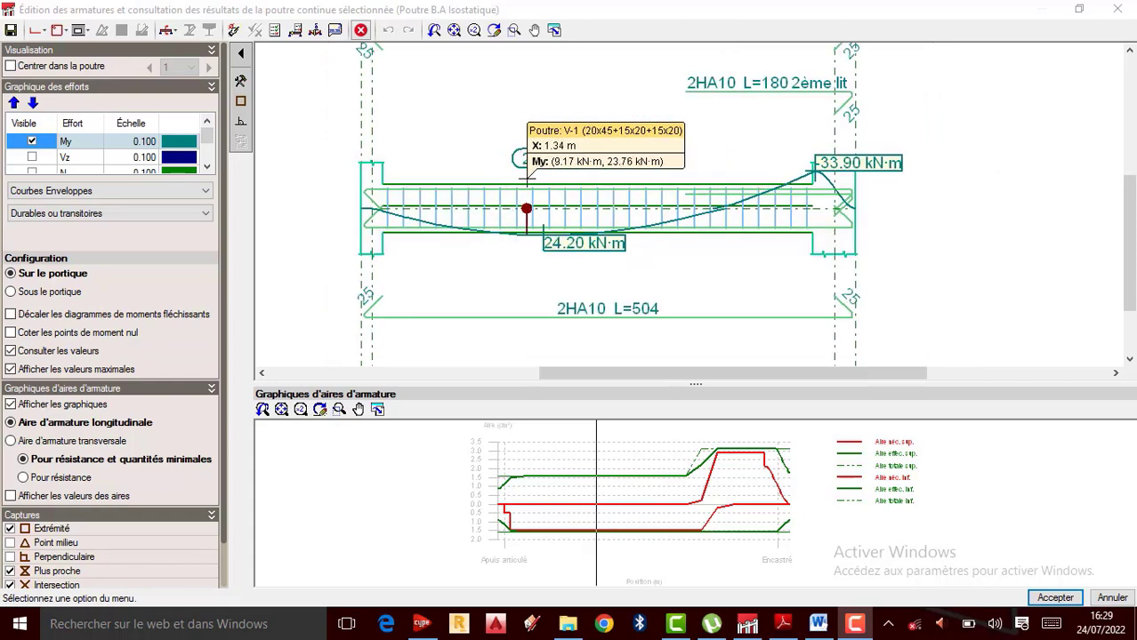
scroll(525, 176, down, 1)
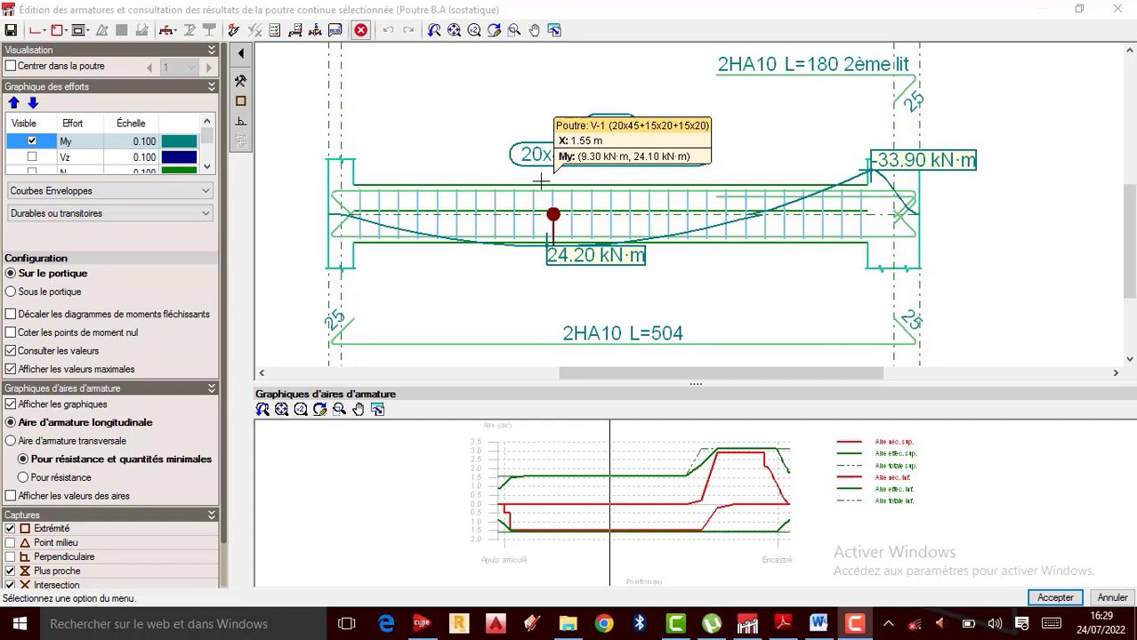
scroll(538, 183, up, 1)
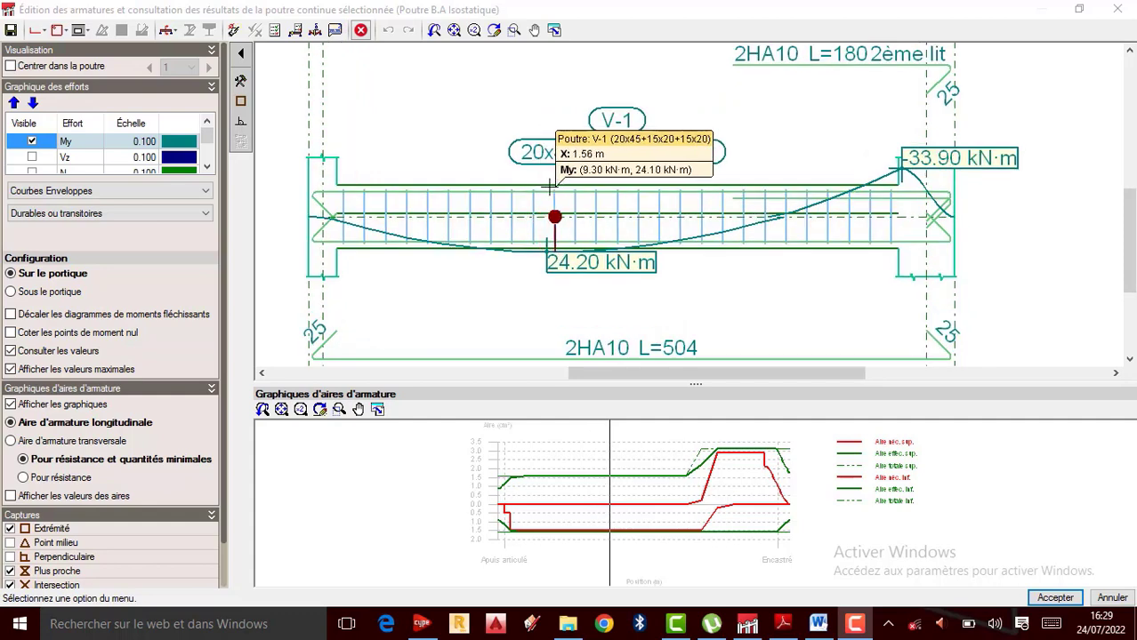
scroll(549, 186, down, 1)
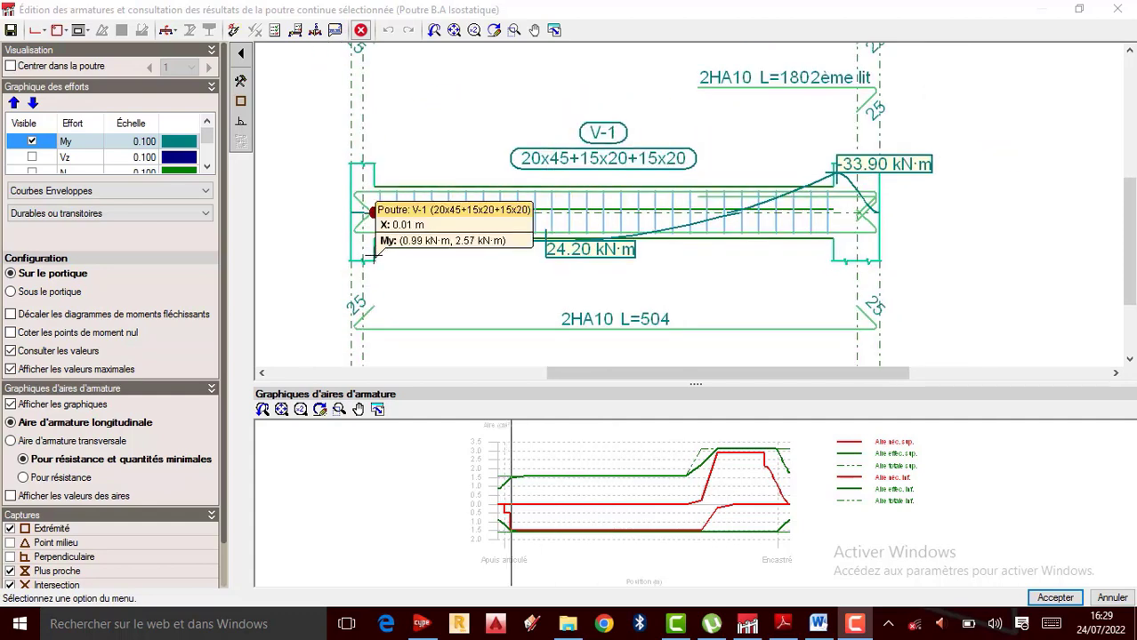
scroll(534, 229, up, 1)
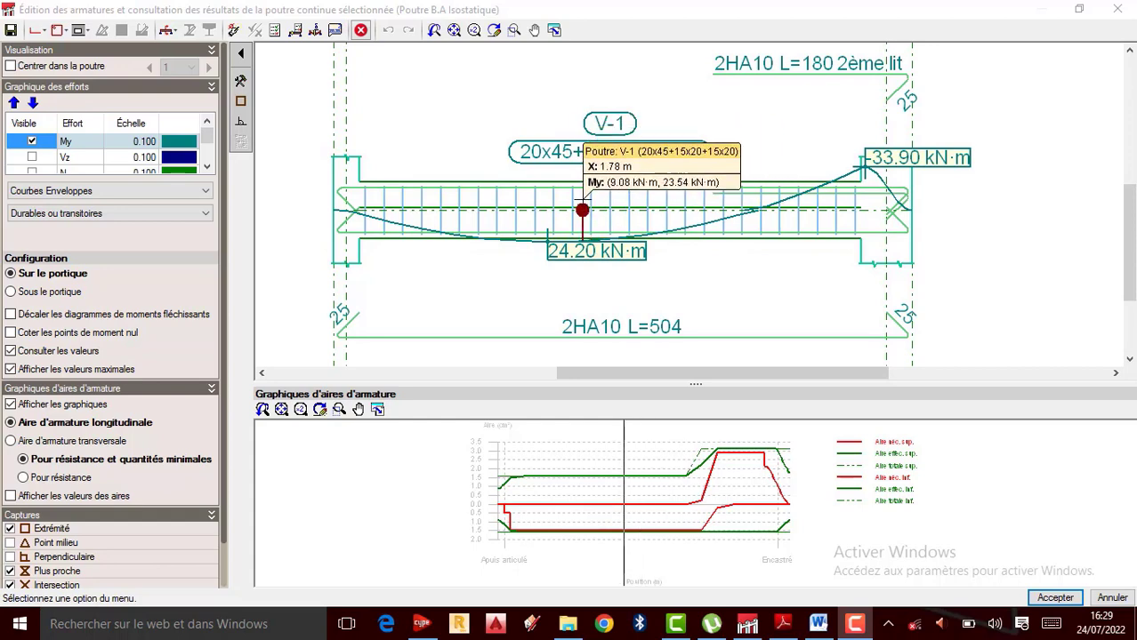
scroll(587, 201, up, 1)
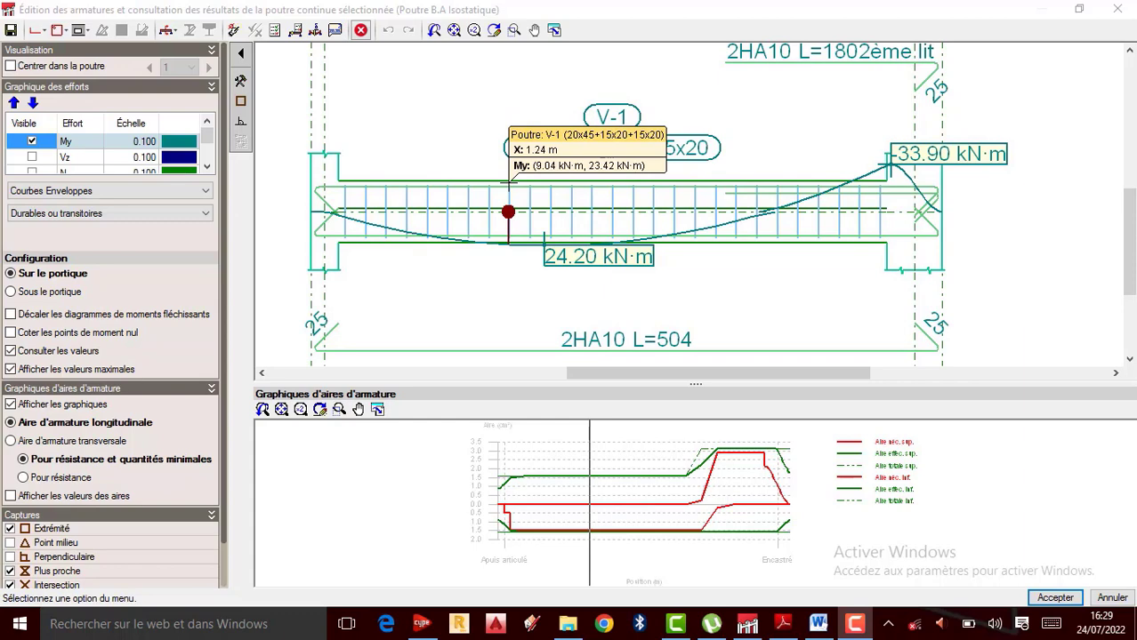
scroll(570, 223, up, 2)
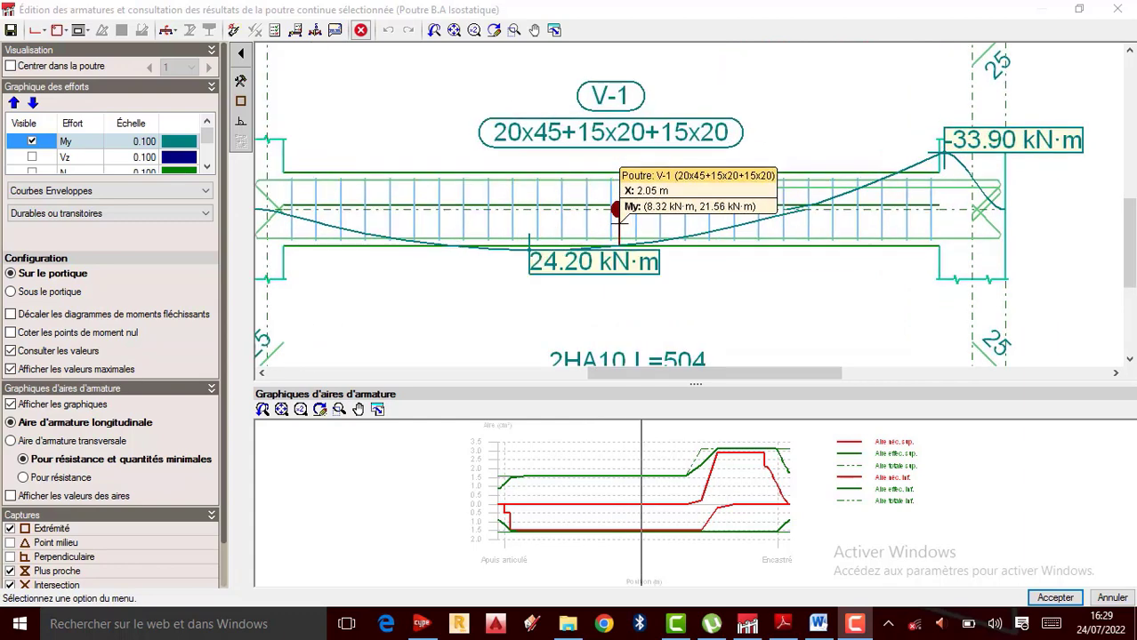
scroll(614, 218, down, 2)
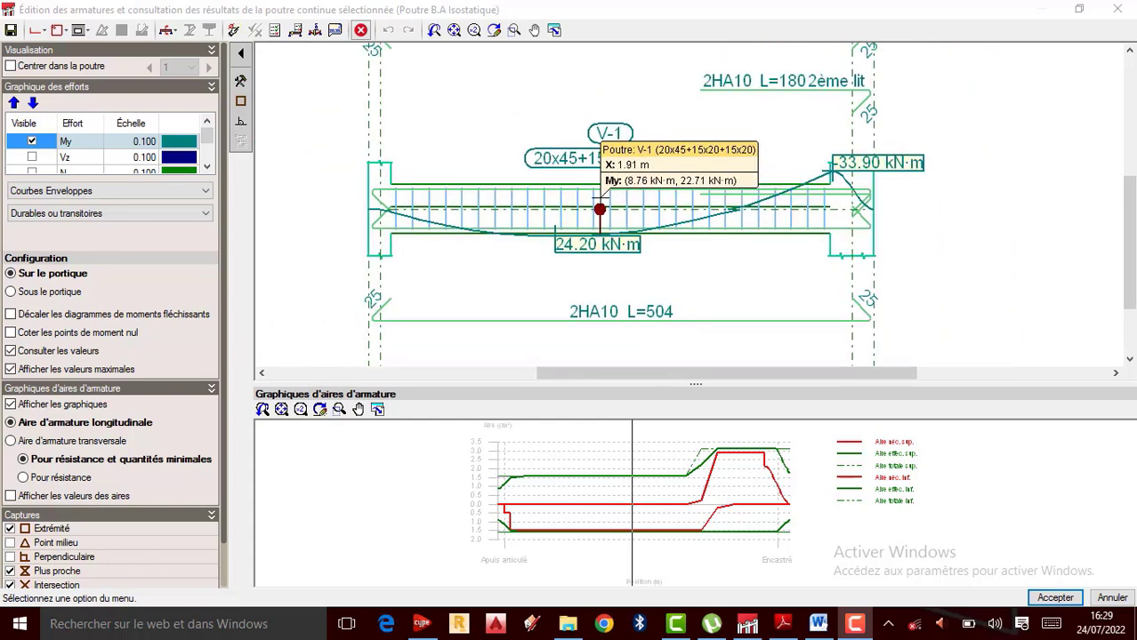
scroll(599, 208, up, 1)
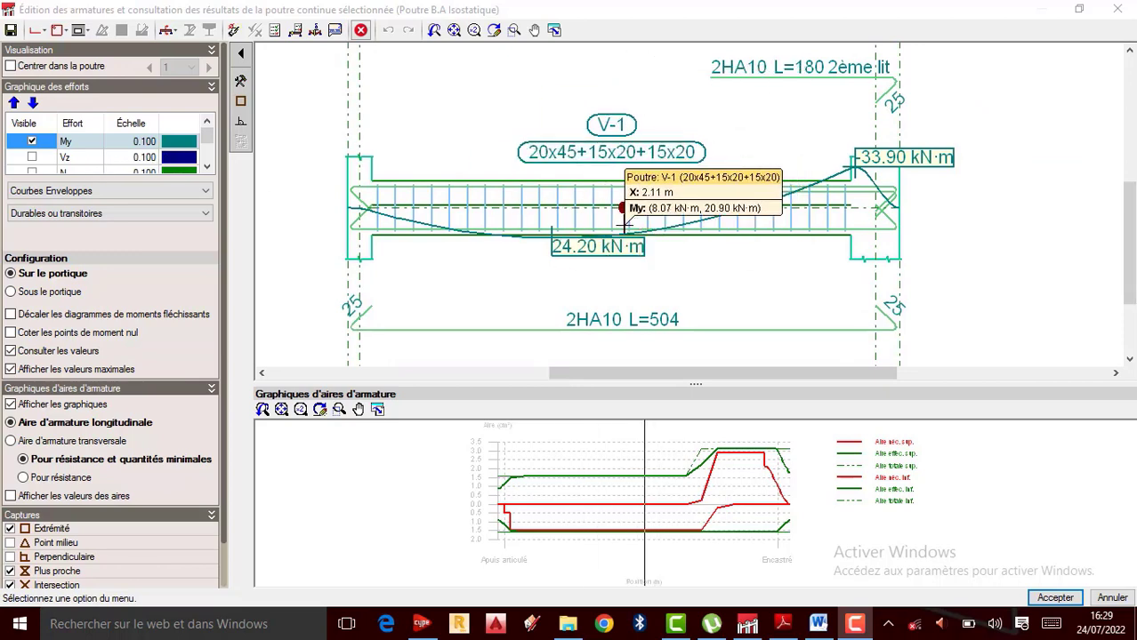
scroll(632, 230, up, 1)
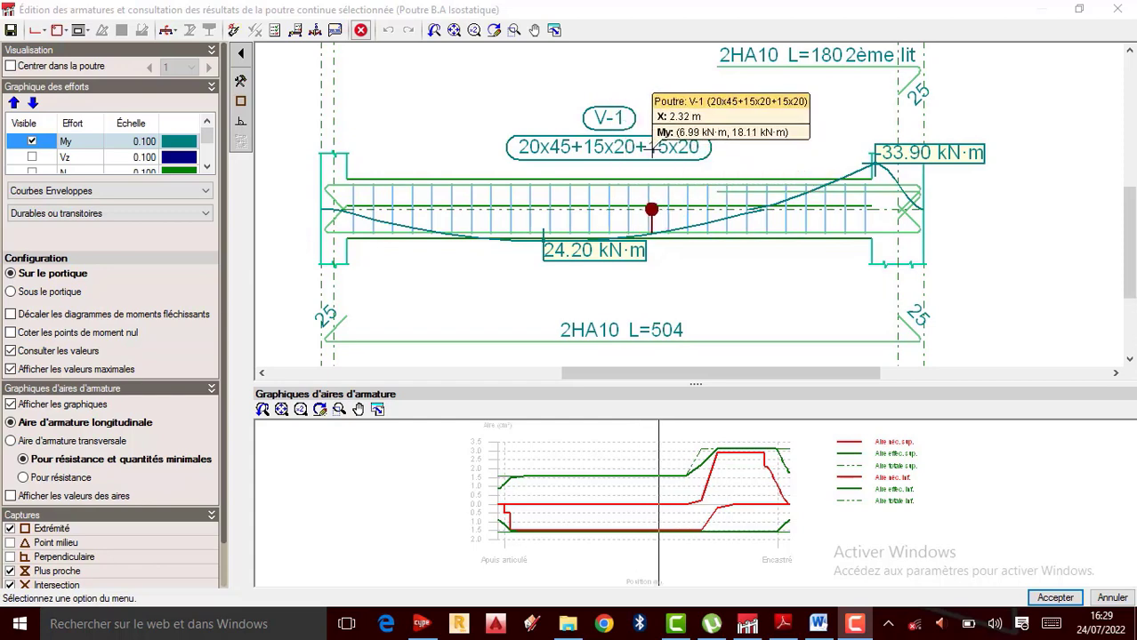
scroll(650, 147, up, 1)
scroll(652, 150, down, 2)
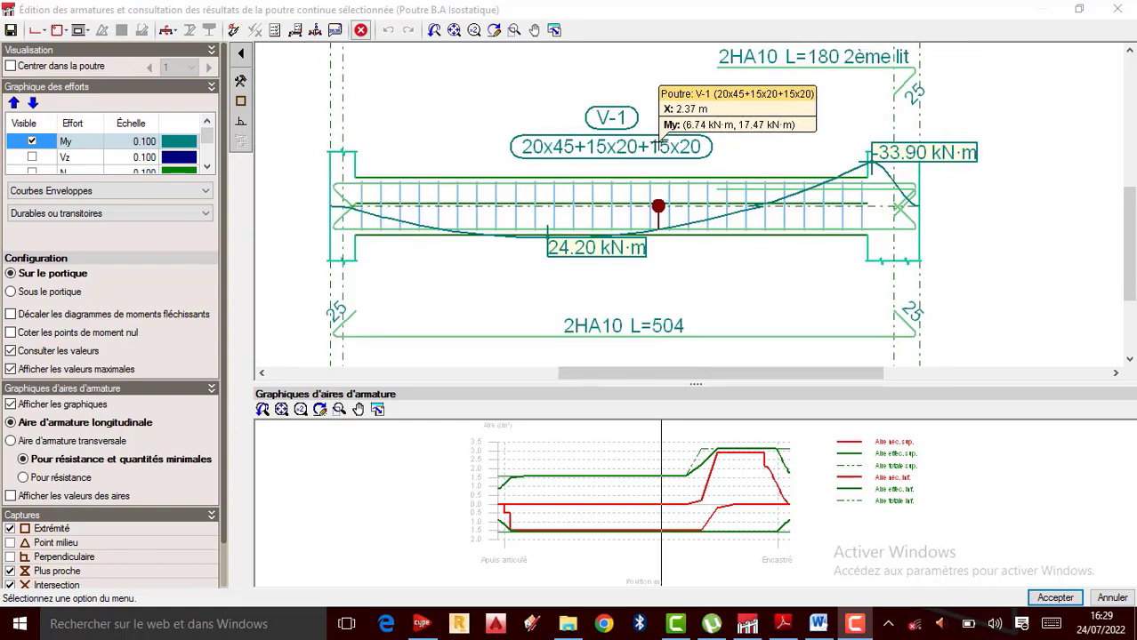
scroll(660, 141, up, 1)
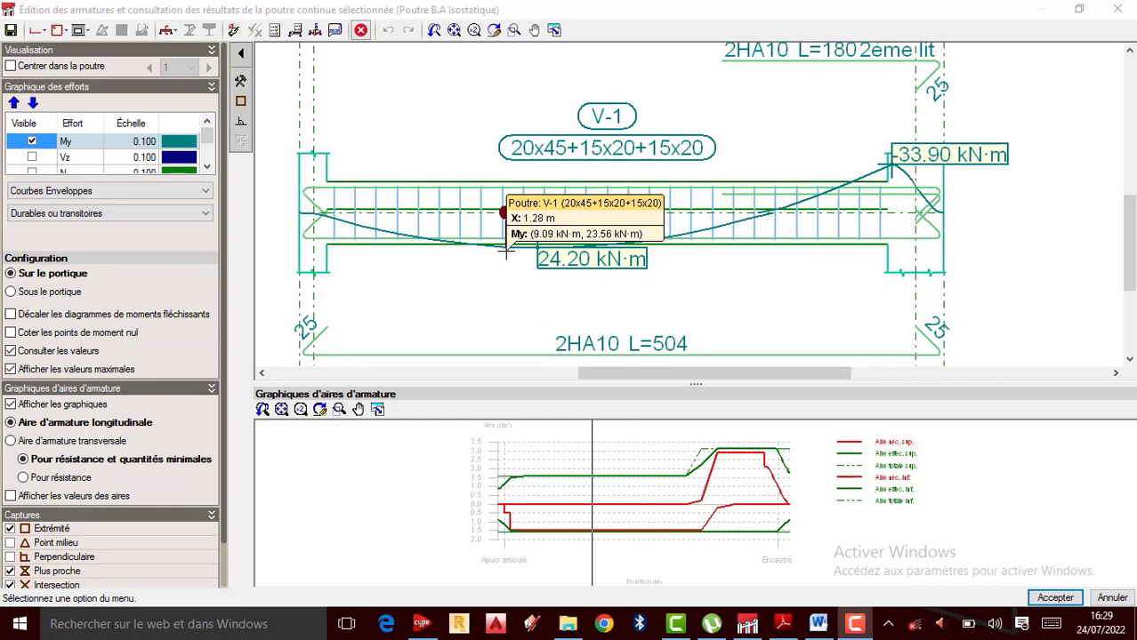
scroll(525, 248, up, 1)
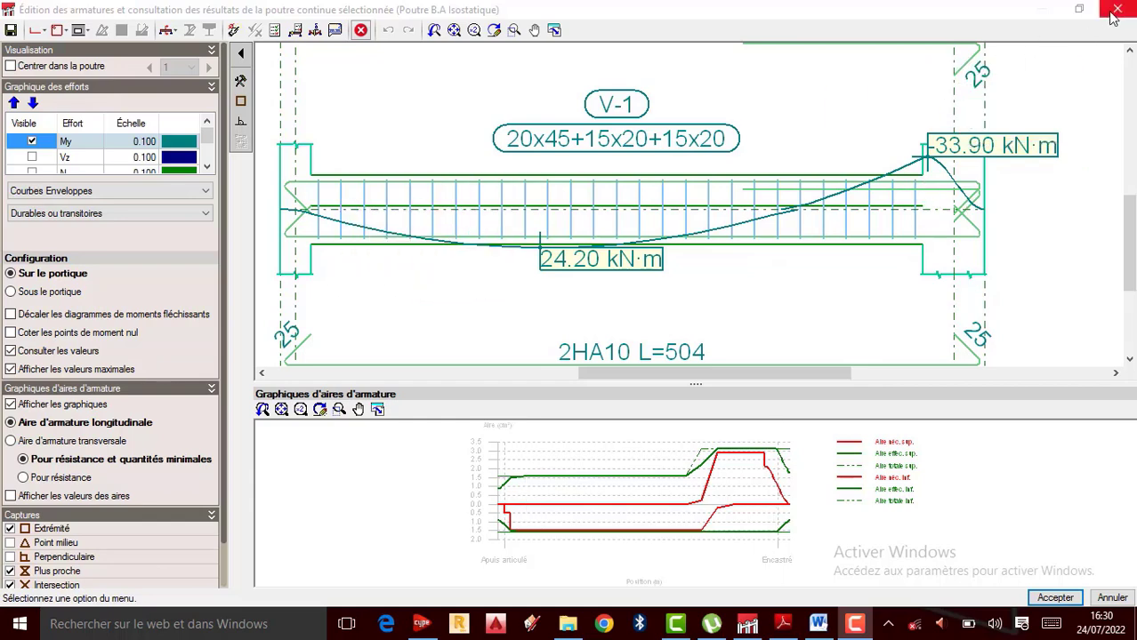
Hide the My moment diagram and close the reinforcement and results editor
click(34, 142)
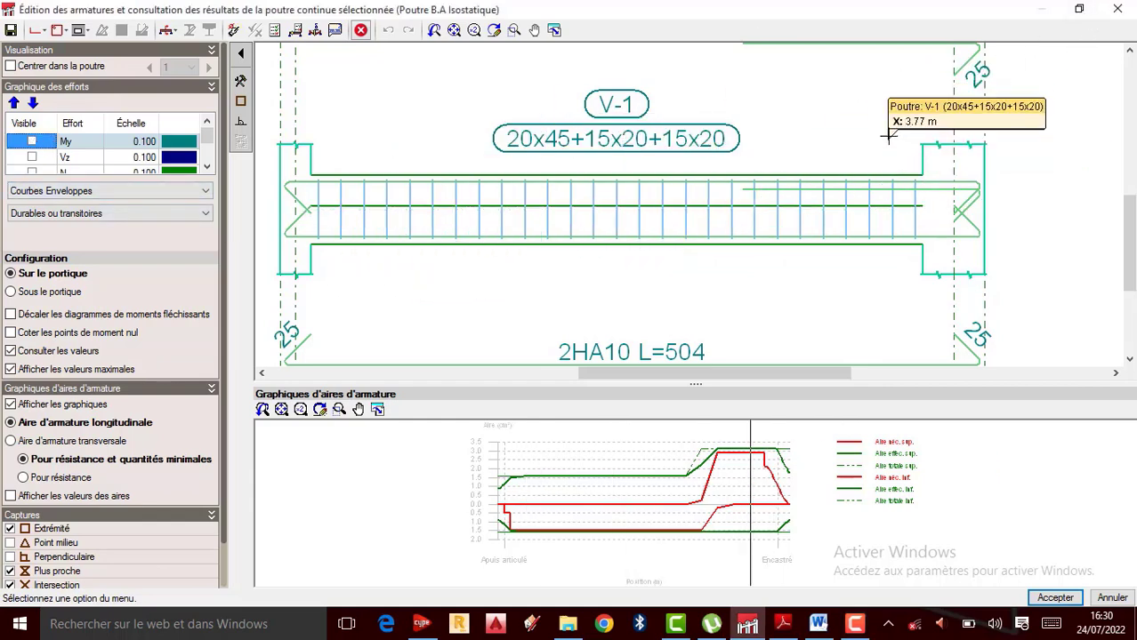
click(1117, 9)
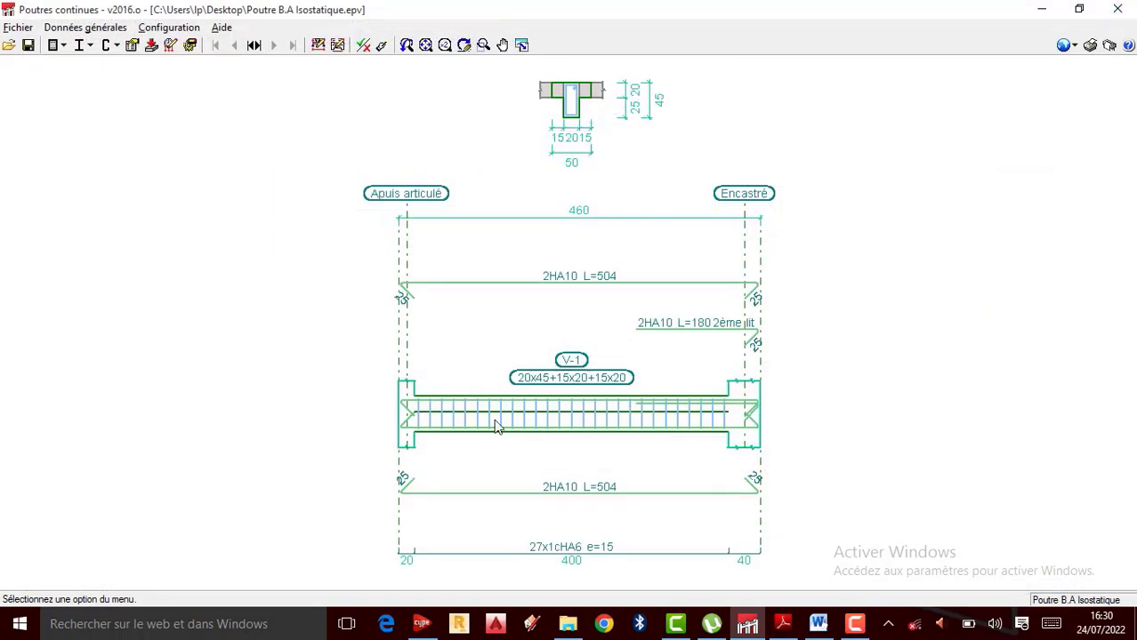
Examine the reinforcement drawing of beam V-1, including its longitudinal bars, stirrups, supports and section dimensions
scroll(521, 373, down, 2)
scroll(520, 370, up, 1)
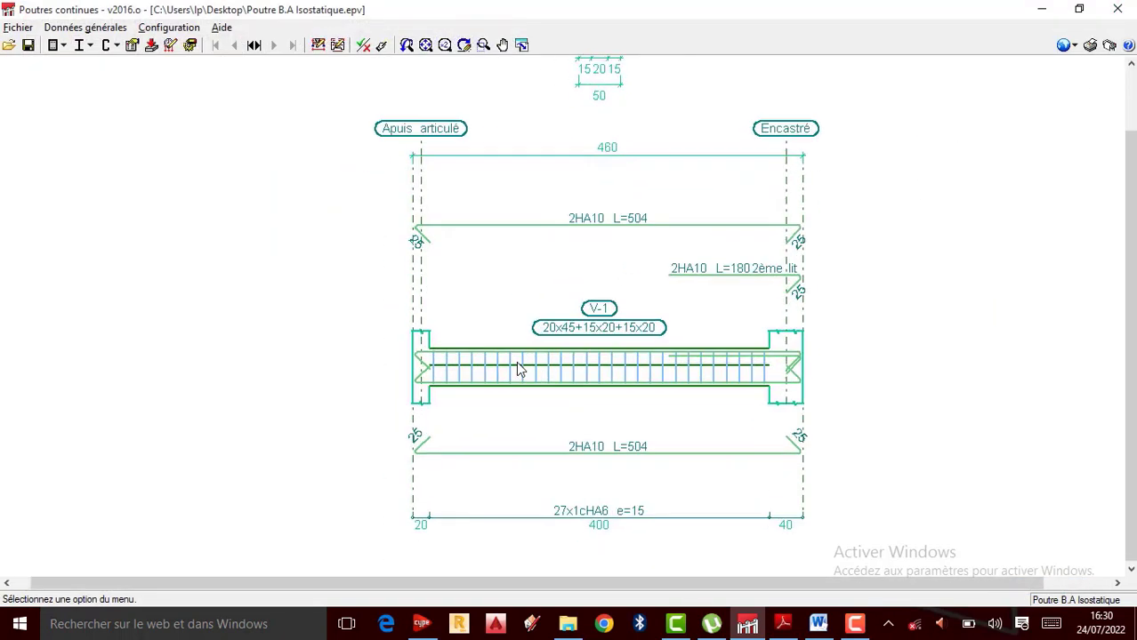
scroll(628, 353, up, 1)
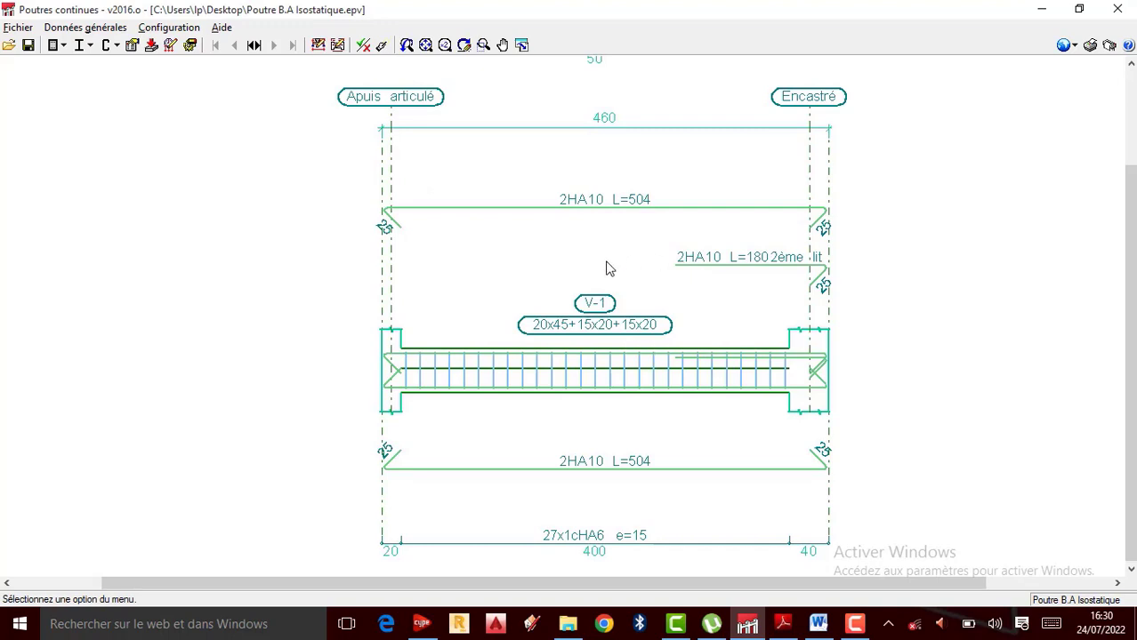
scroll(570, 406, up, 1)
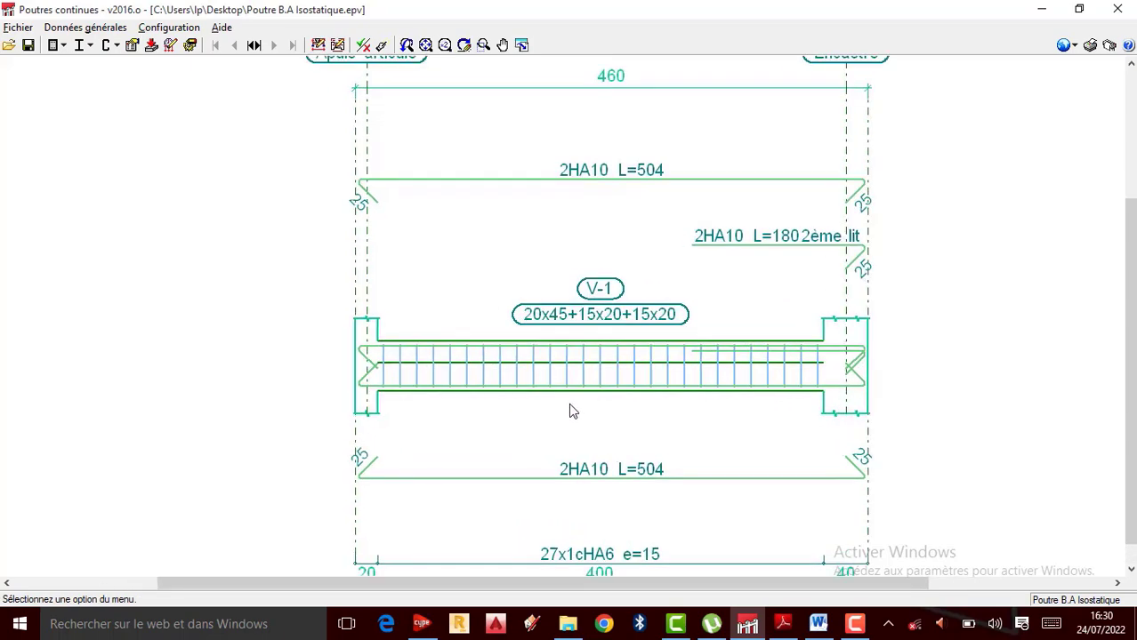
scroll(570, 400, up, 1)
scroll(556, 339, down, 2)
scroll(564, 331, down, 1)
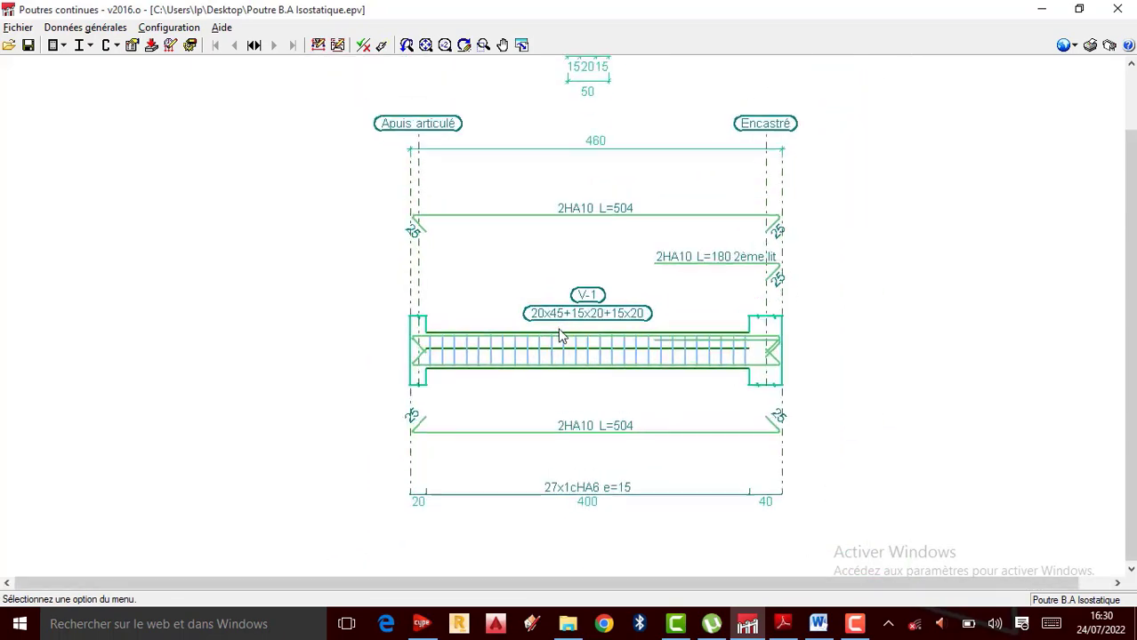
scroll(564, 338, up, 2)
scroll(566, 341, up, 2)
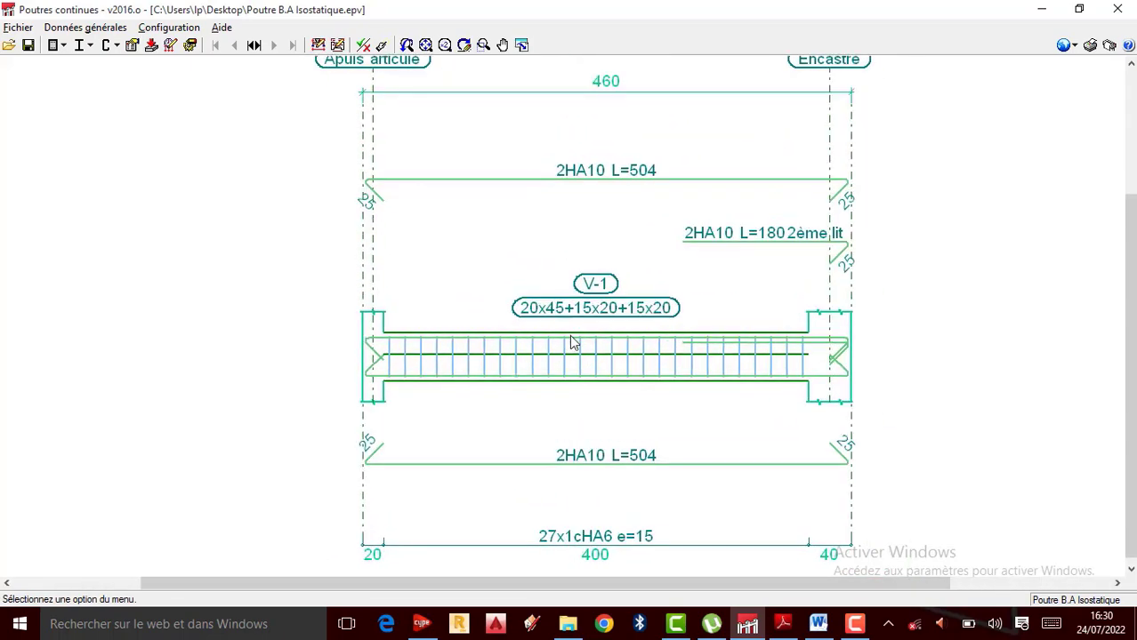
scroll(521, 322, up, 1)
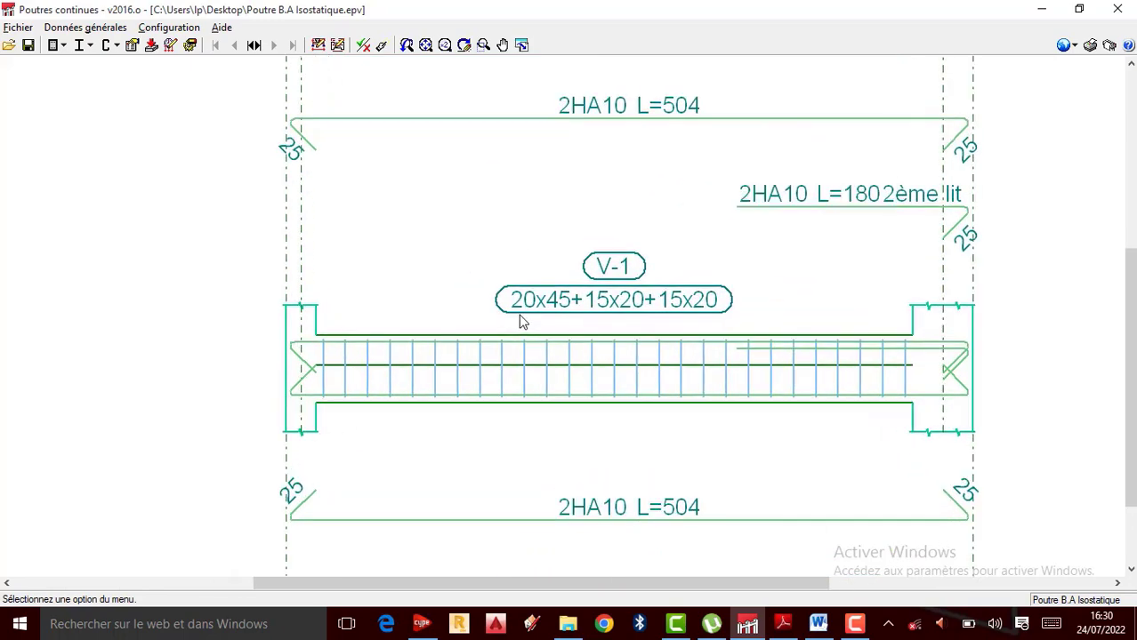
scroll(520, 322, down, 3)
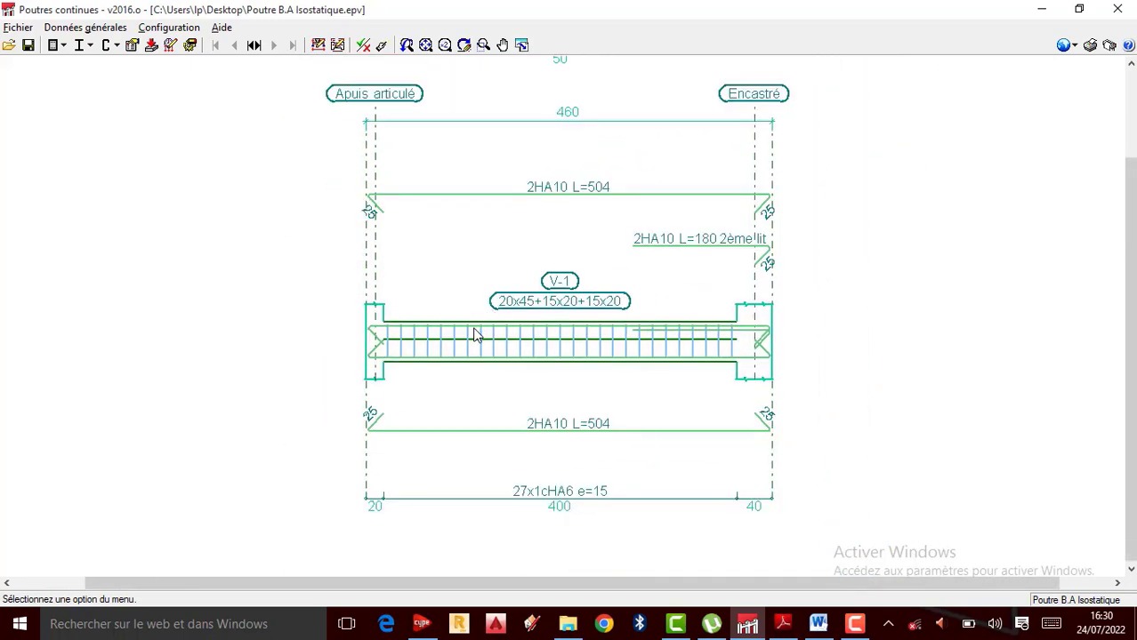
scroll(525, 231, down, 2)
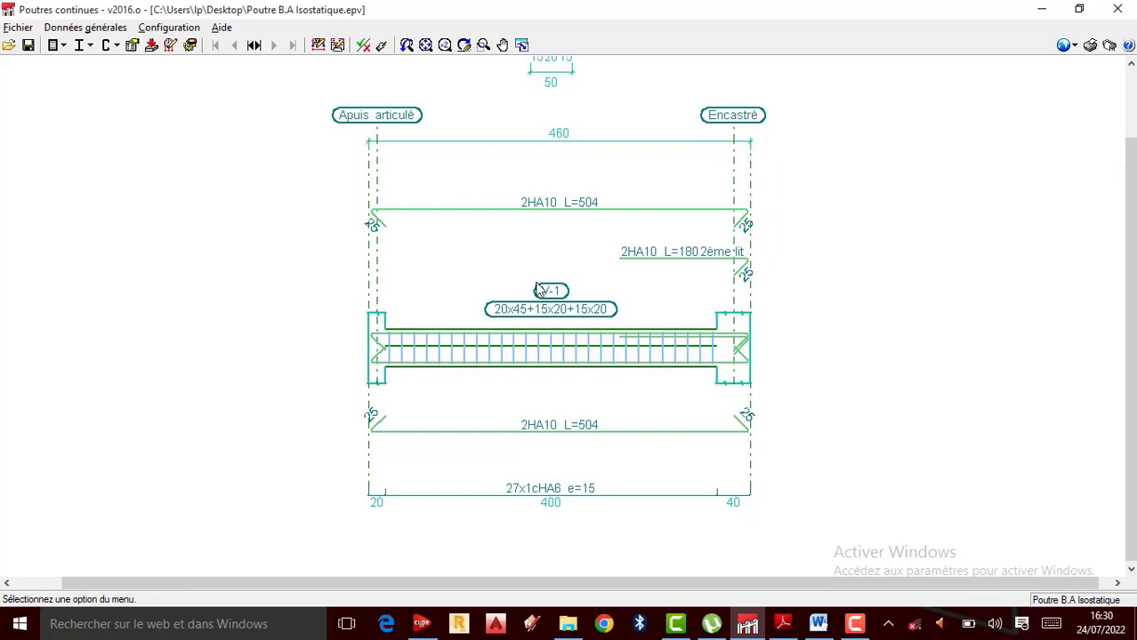
scroll(536, 286, up, 3)
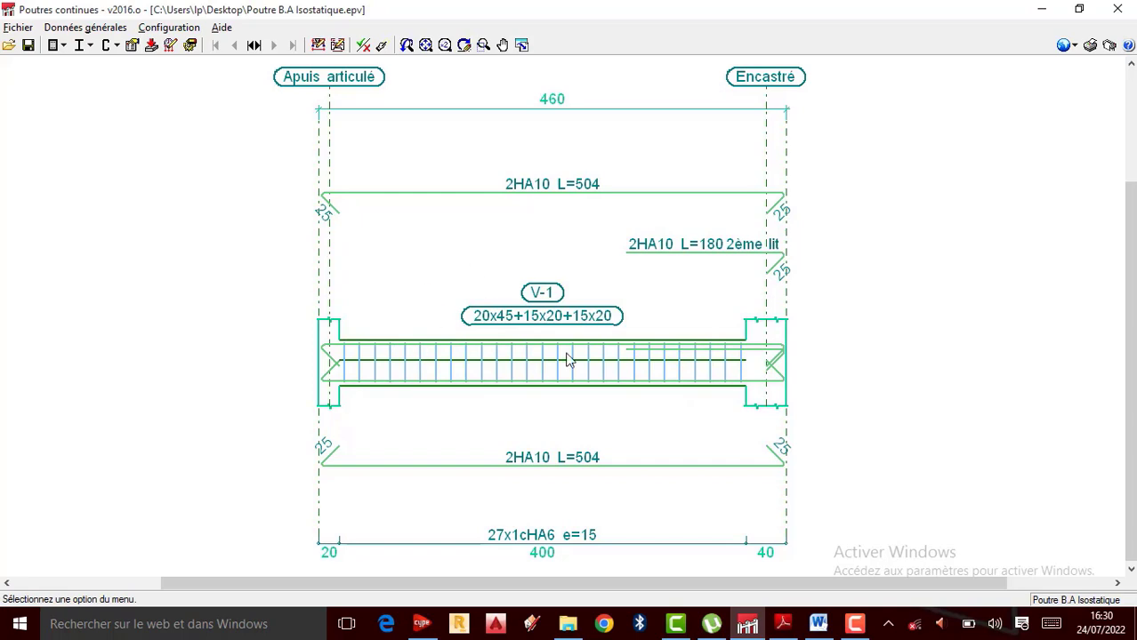
scroll(463, 329, up, 1)
scroll(525, 331, down, 1)
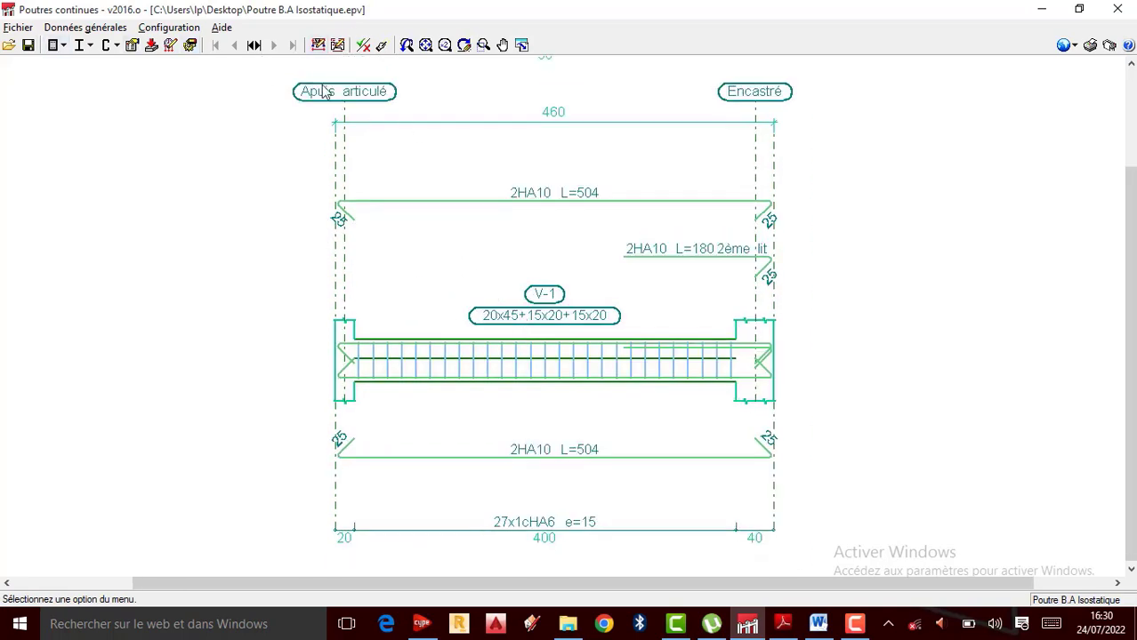
Open the load hypotheses from the general data and review the additional permanent load hypotheses
click(89, 30)
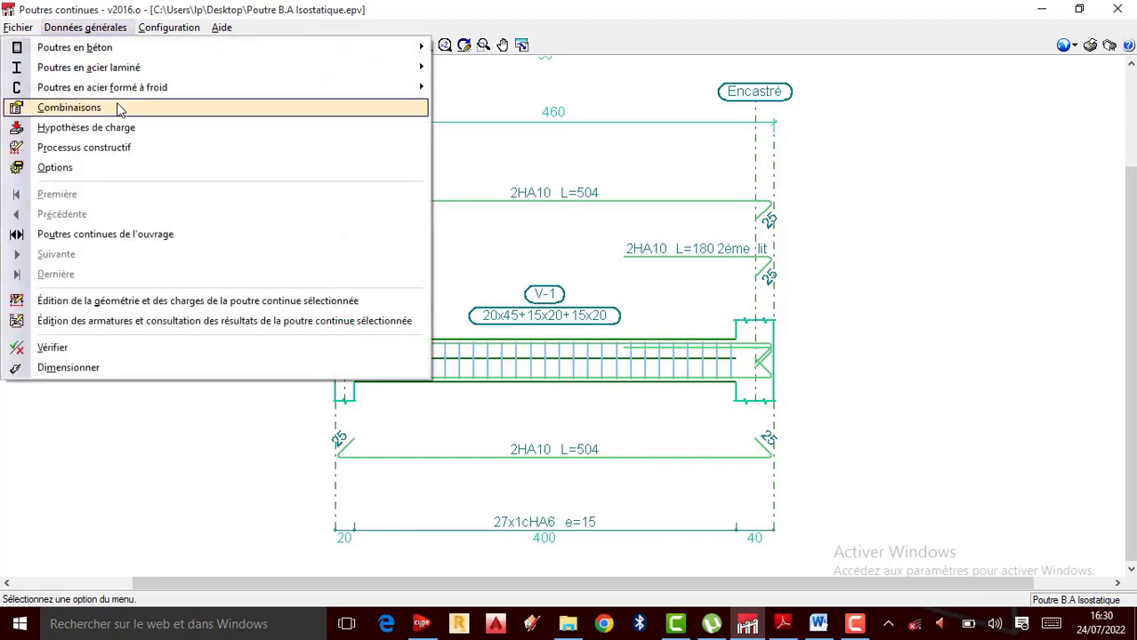
mouse_move(114, 64)
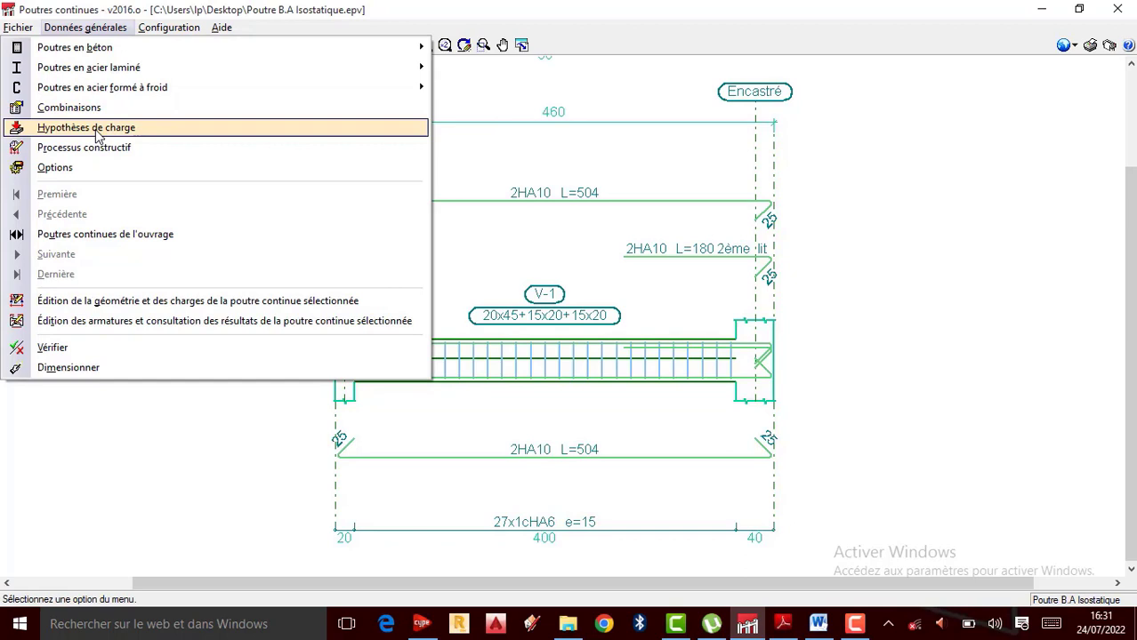
click(103, 134)
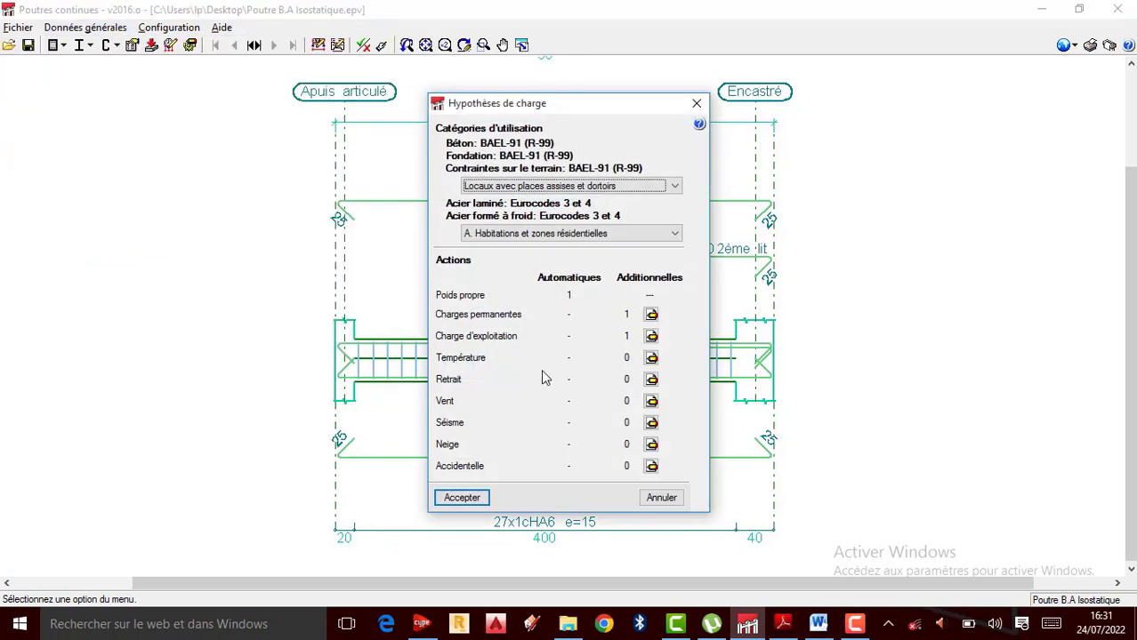
click(651, 316)
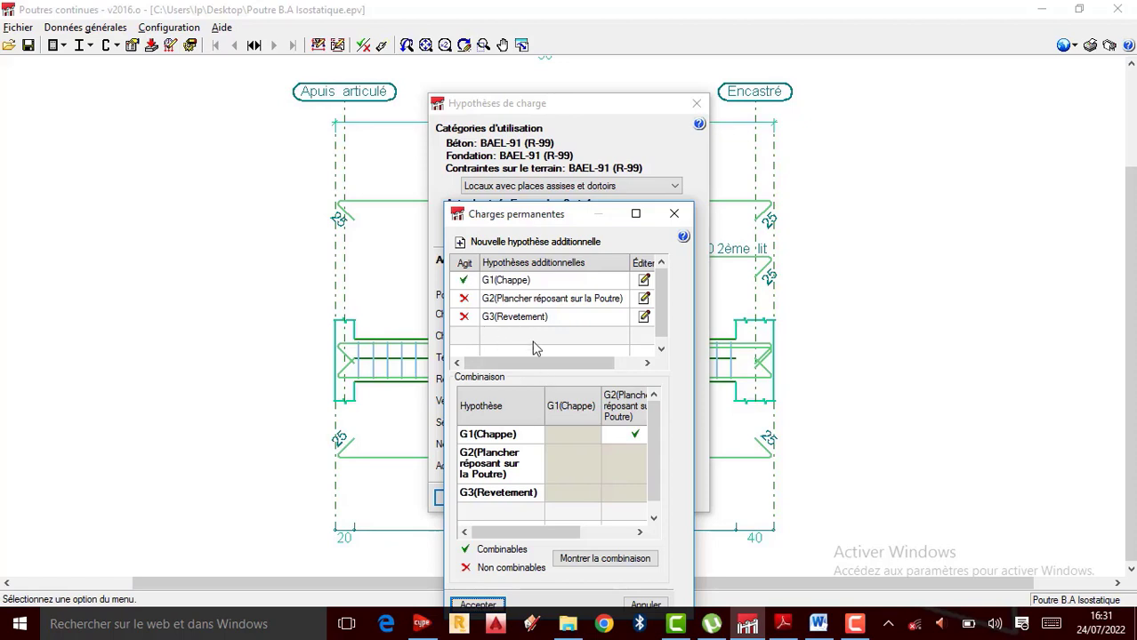
click(674, 217)
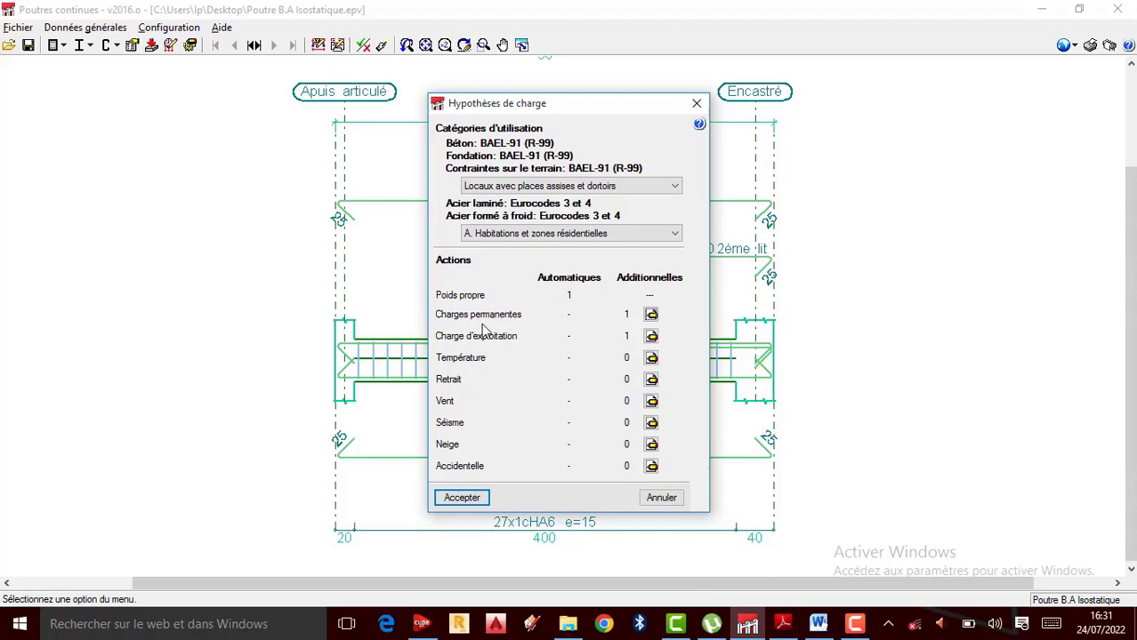
click(652, 315)
click(674, 214)
click(651, 315)
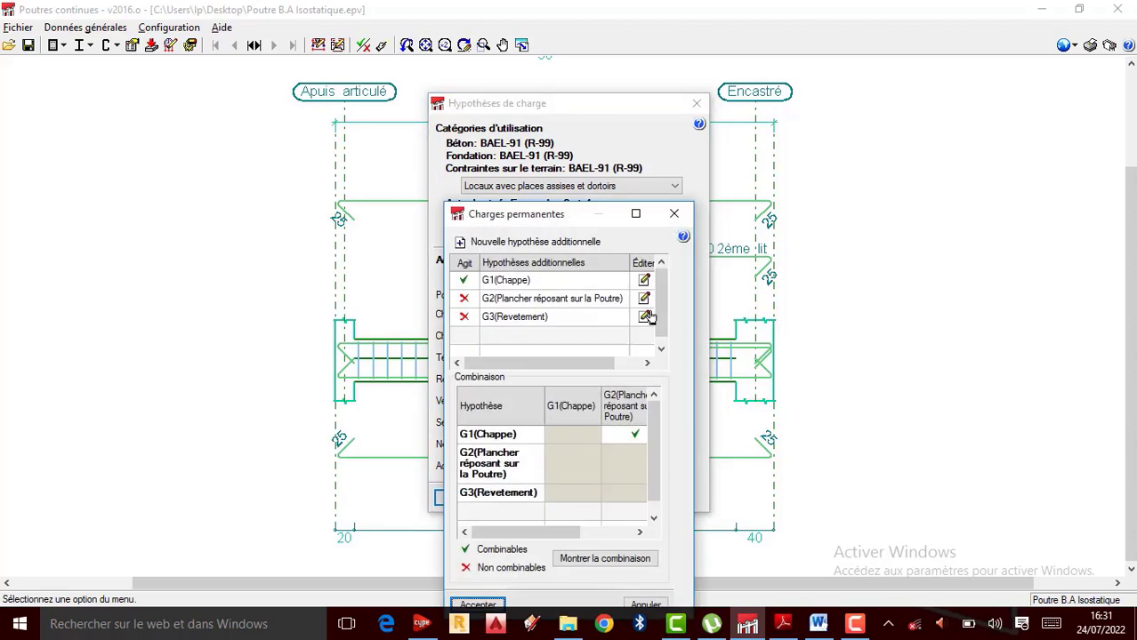
Set the permanent loads G2(Plancher réposant sur la Poutre) and G3(Revetement) as acting, and revert both to non-acting
click(465, 300)
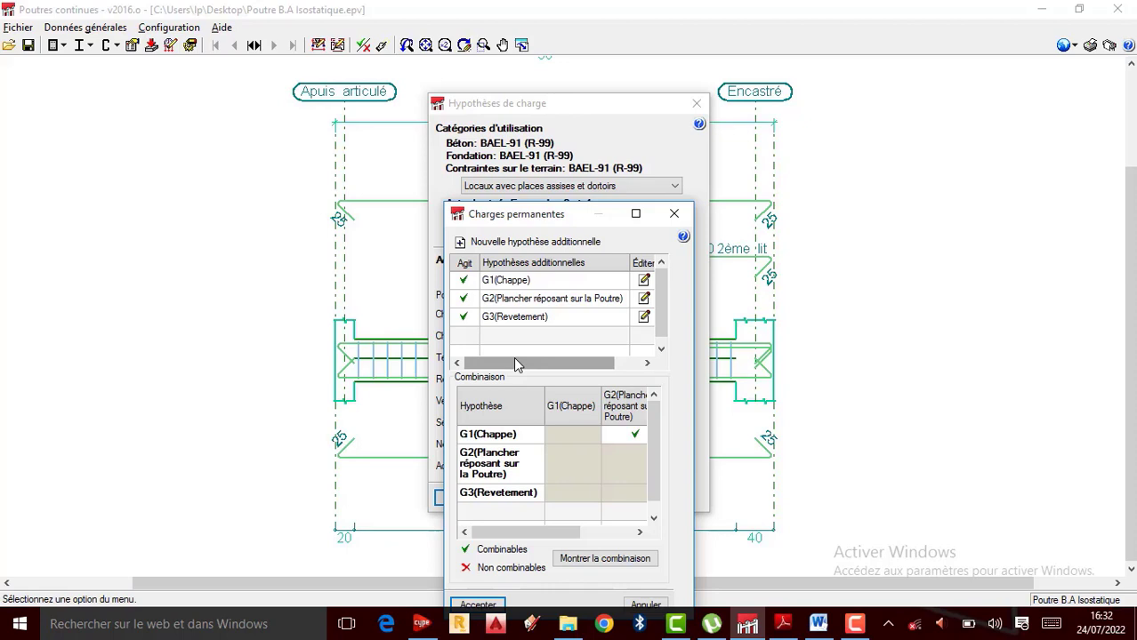
click(464, 318)
click(466, 300)
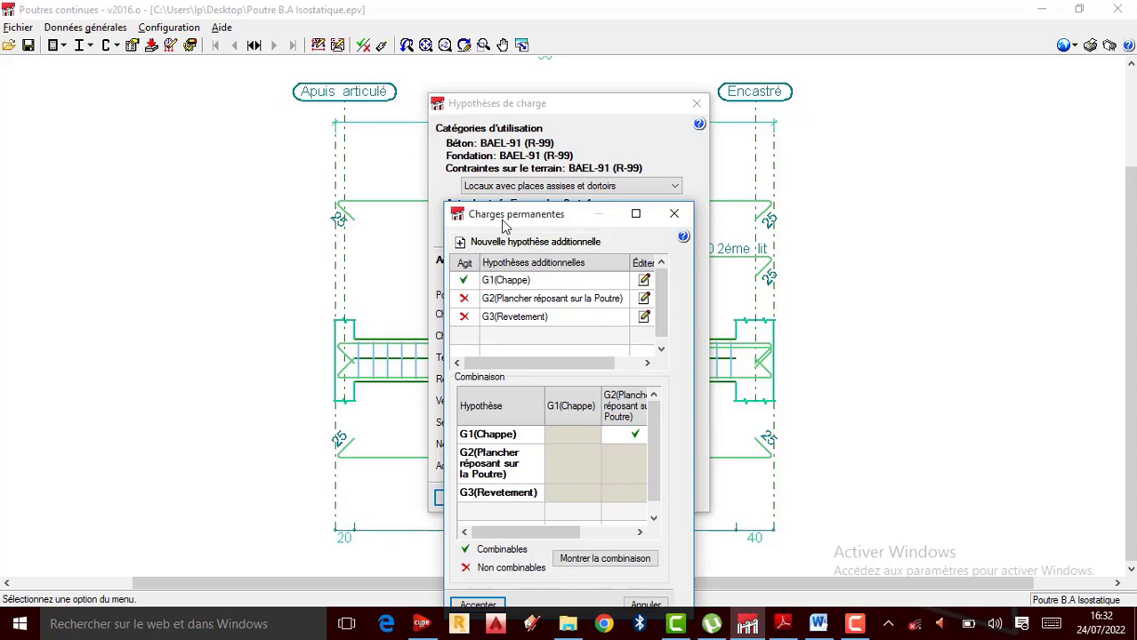
Accept the permanent load hypotheses, review the additional Charge d'exploitation hypotheses, and accept the load hypotheses settings
click(478, 606)
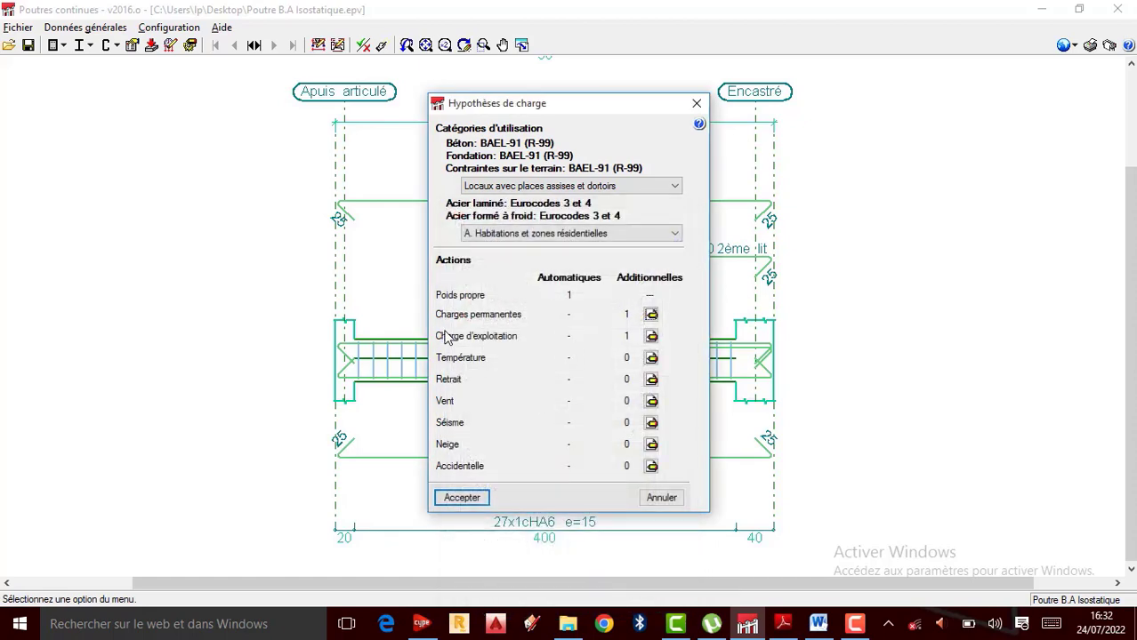
click(652, 335)
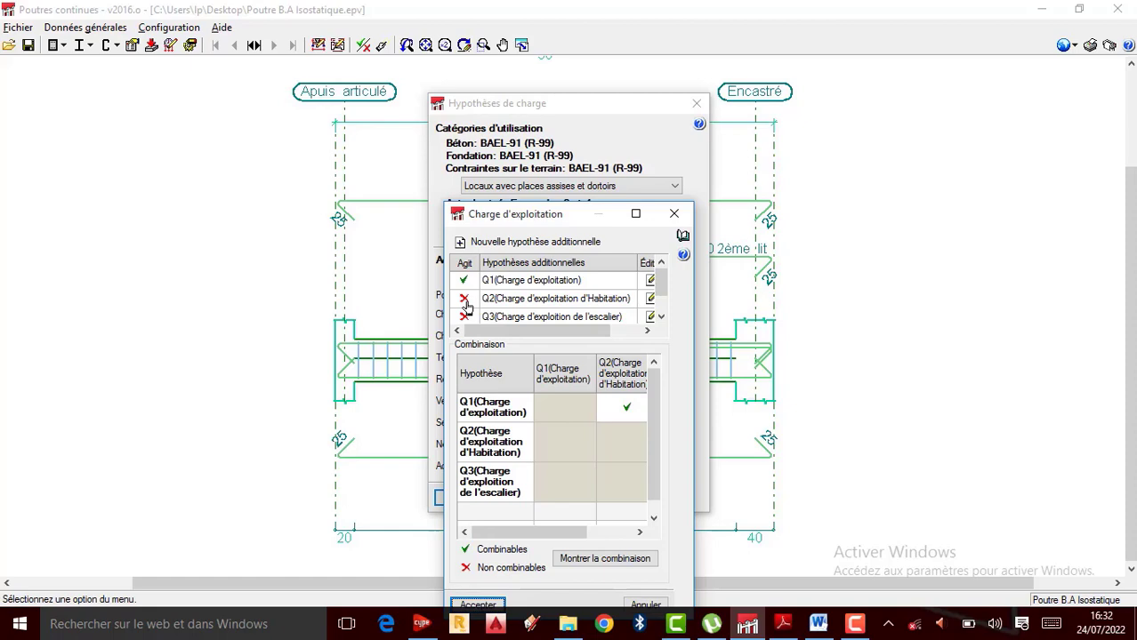
click(480, 605)
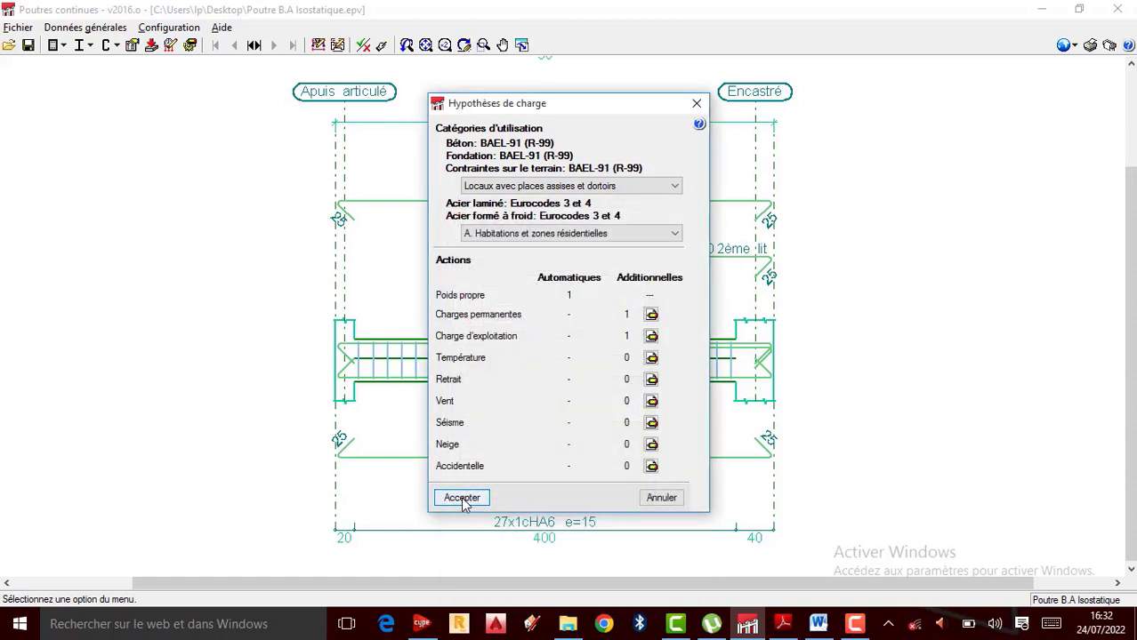
click(462, 499)
scroll(579, 318, up, 1)
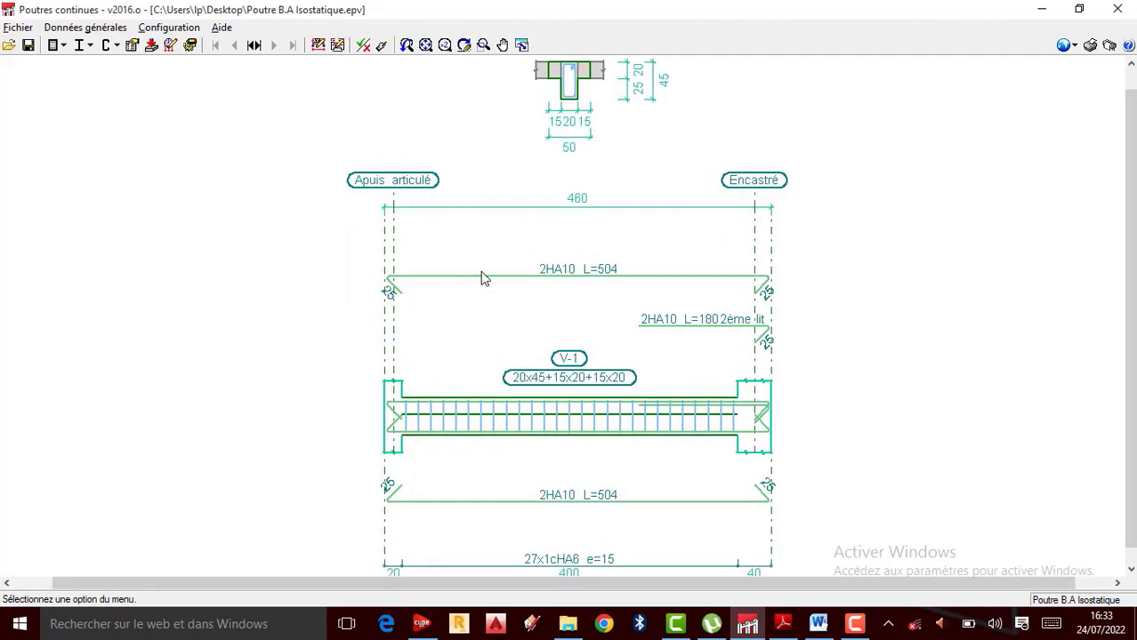
Open the beam's geometry and loads editor, try the second node type for the Apuis articulé support, and discard the change
click(89, 28)
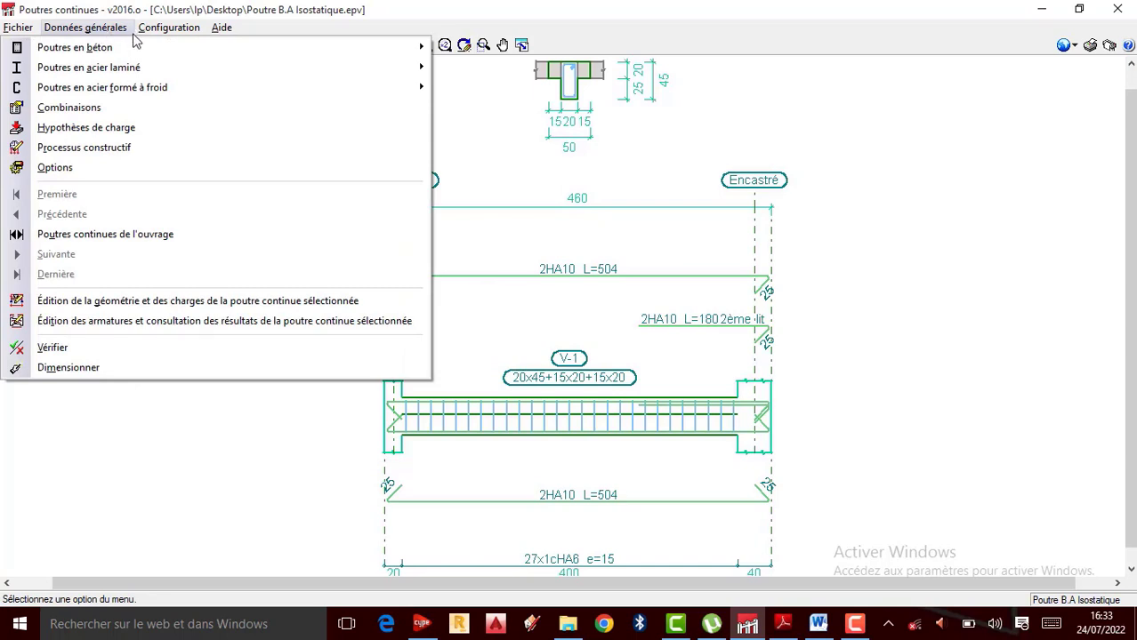
click(196, 302)
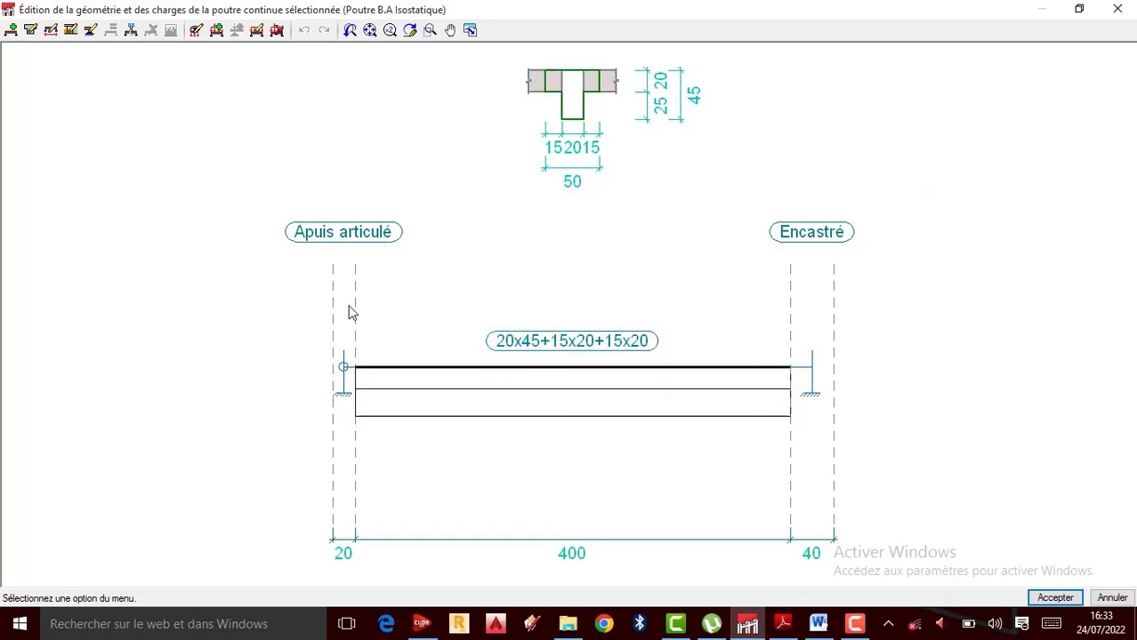
click(90, 33)
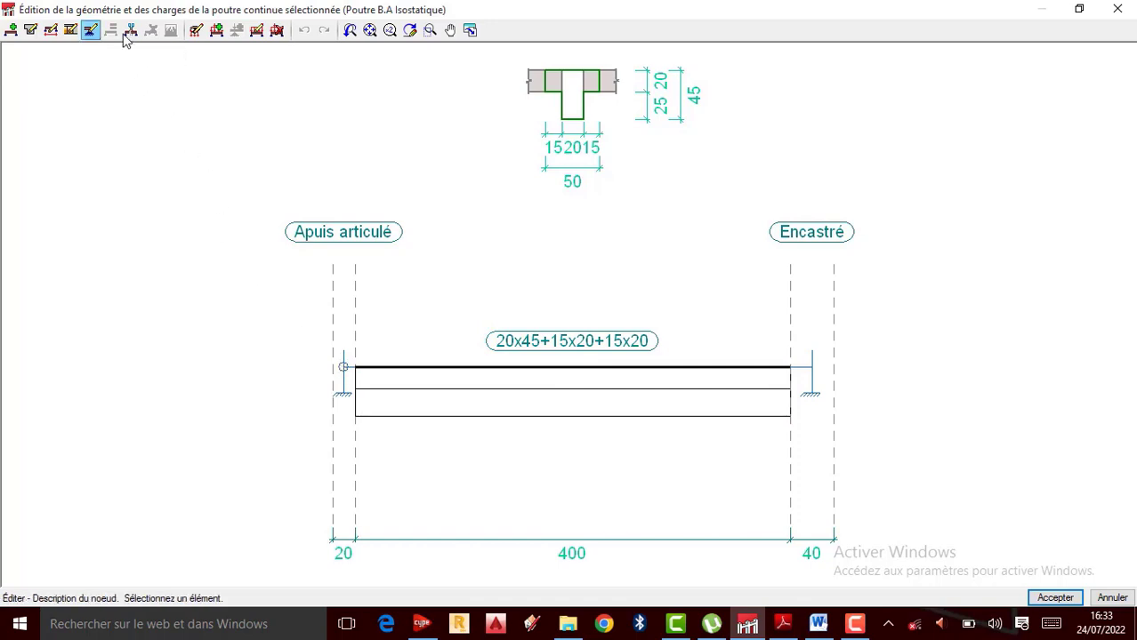
click(345, 394)
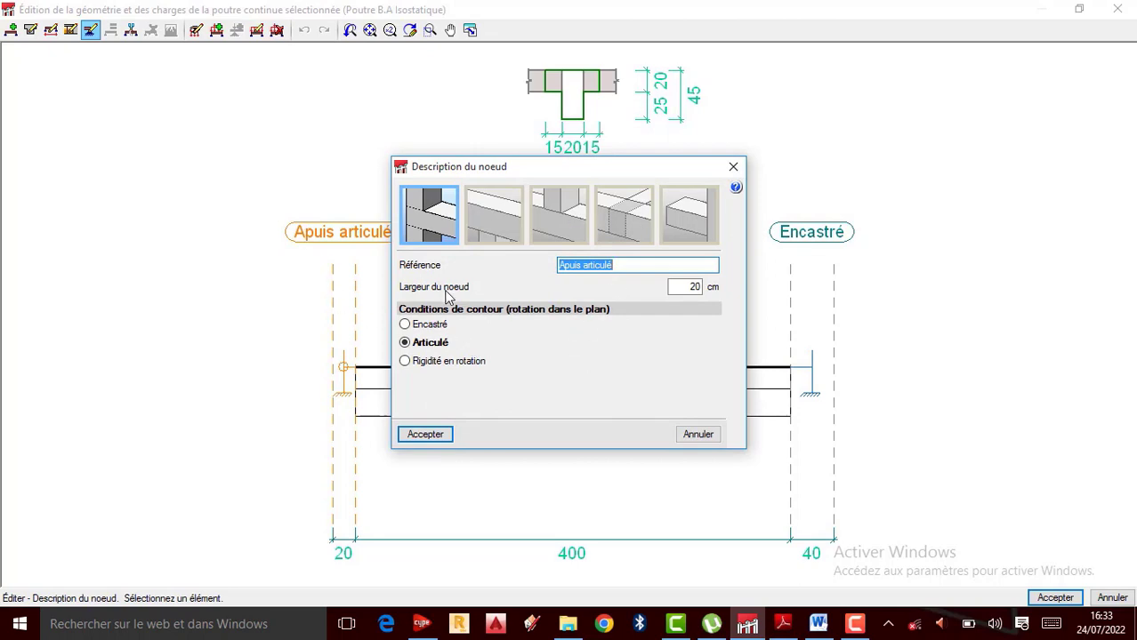
click(486, 231)
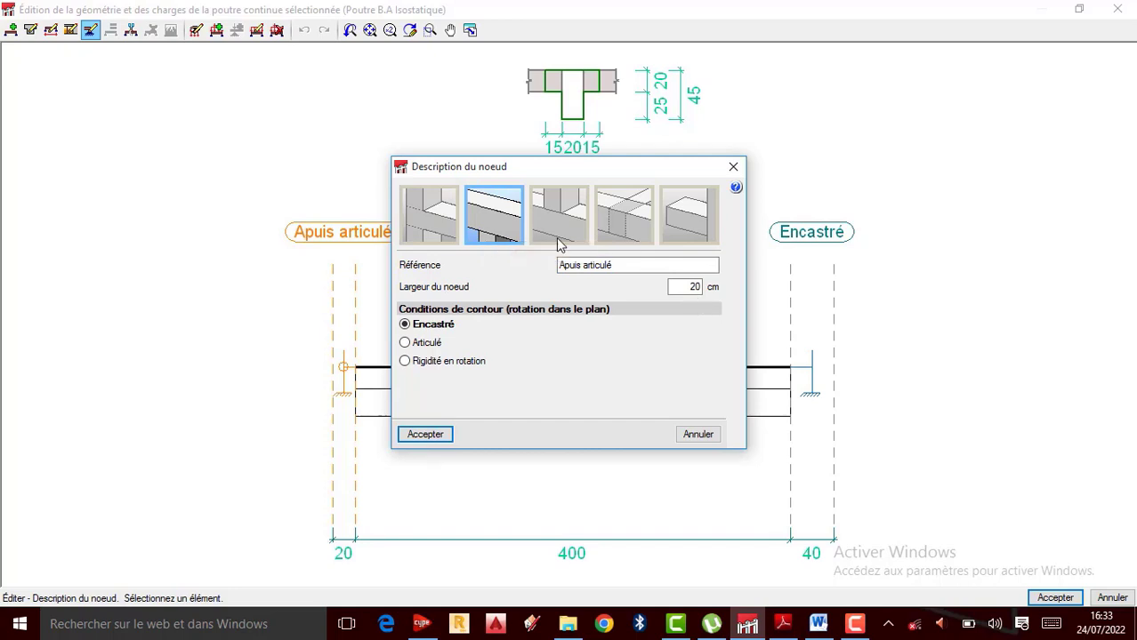
click(611, 267)
click(733, 166)
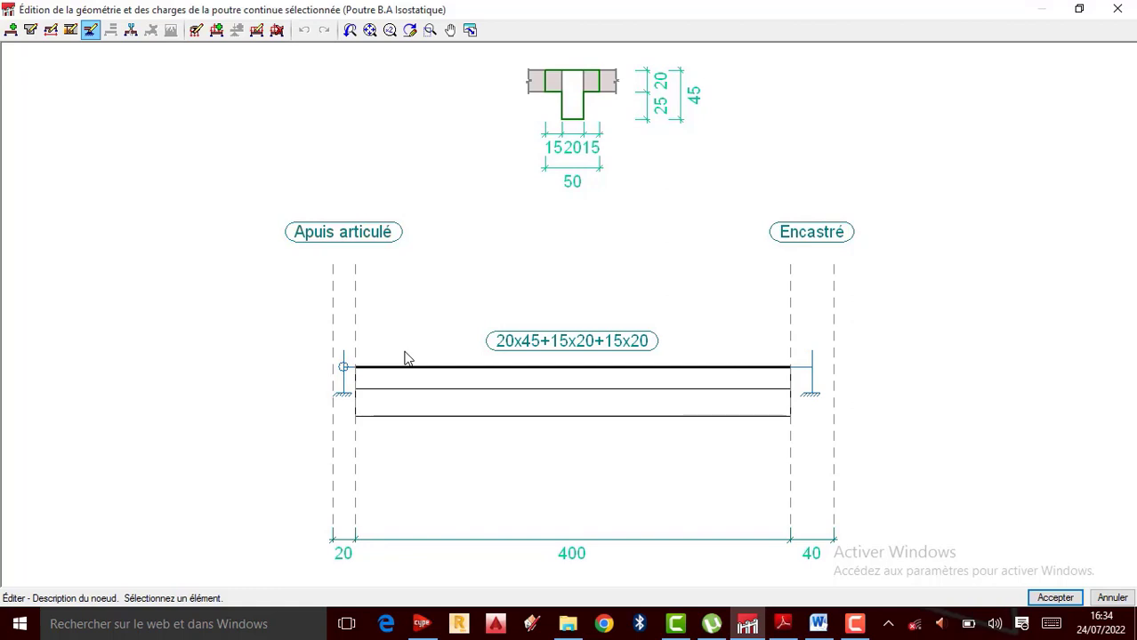
Display the span loads, review the hypotheses available for a new load on the beam without adding one, and close the editor
click(216, 31)
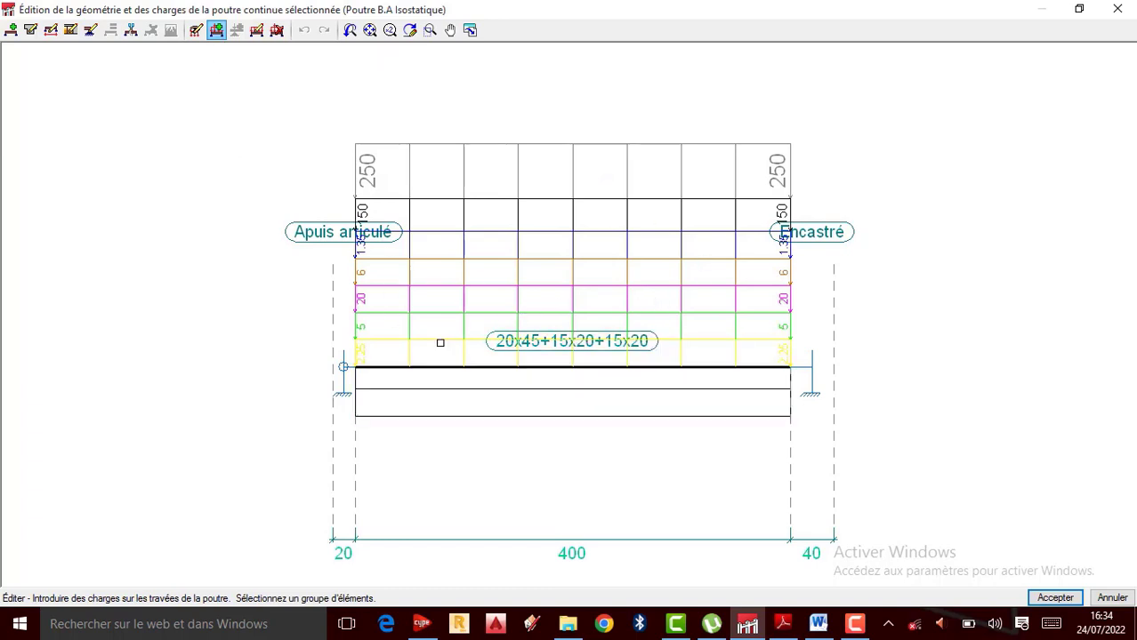
scroll(565, 341, up, 1)
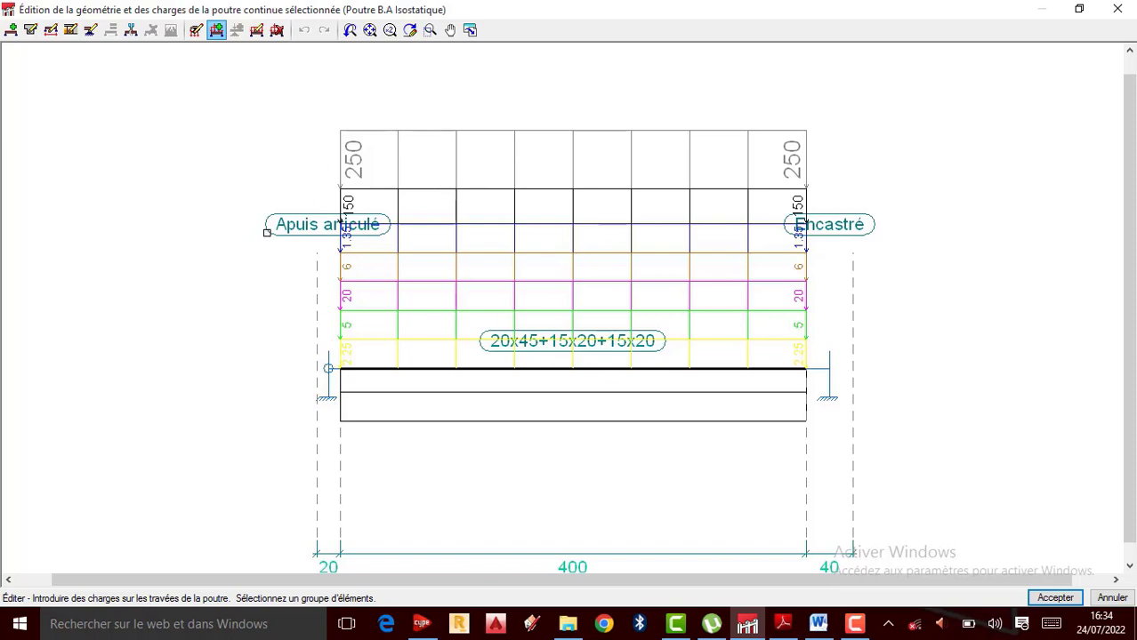
click(526, 406)
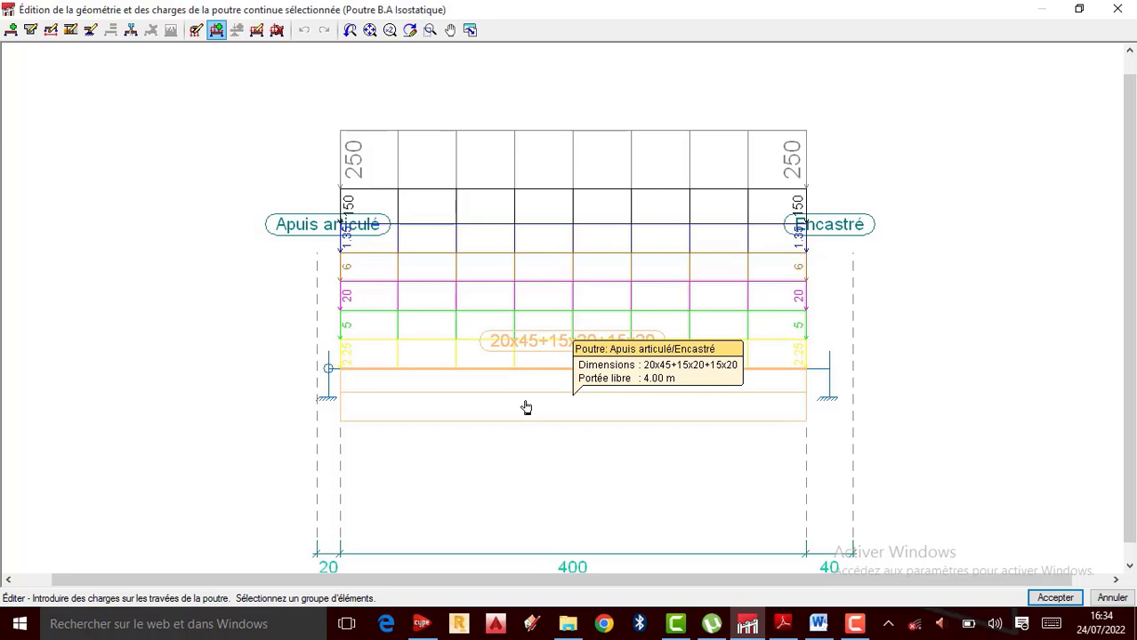
right_click(525, 406)
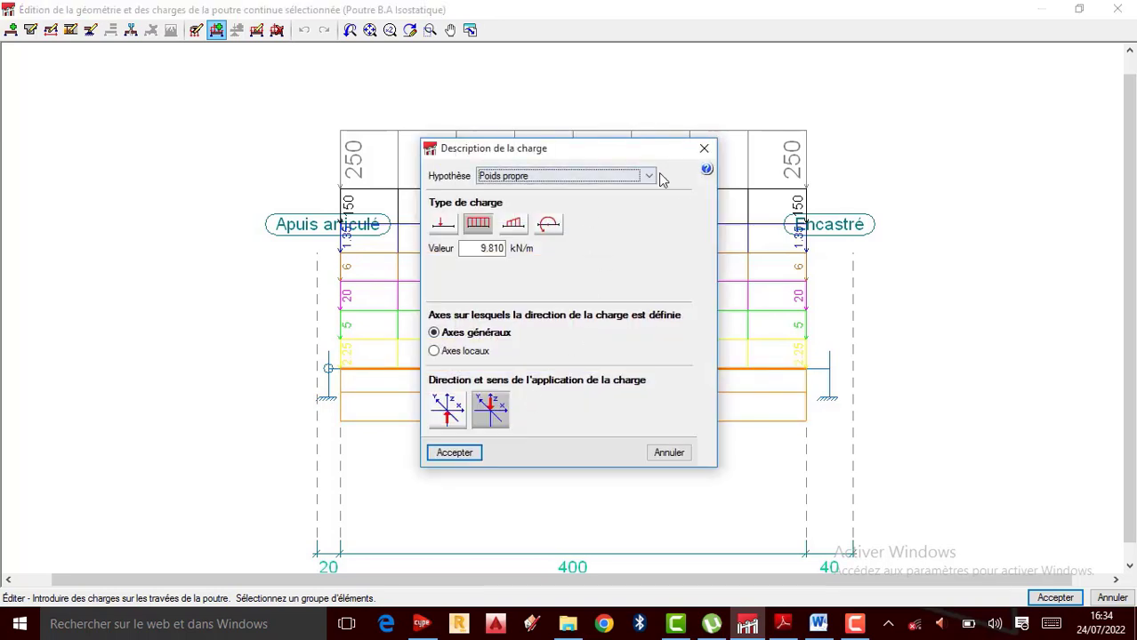
click(650, 175)
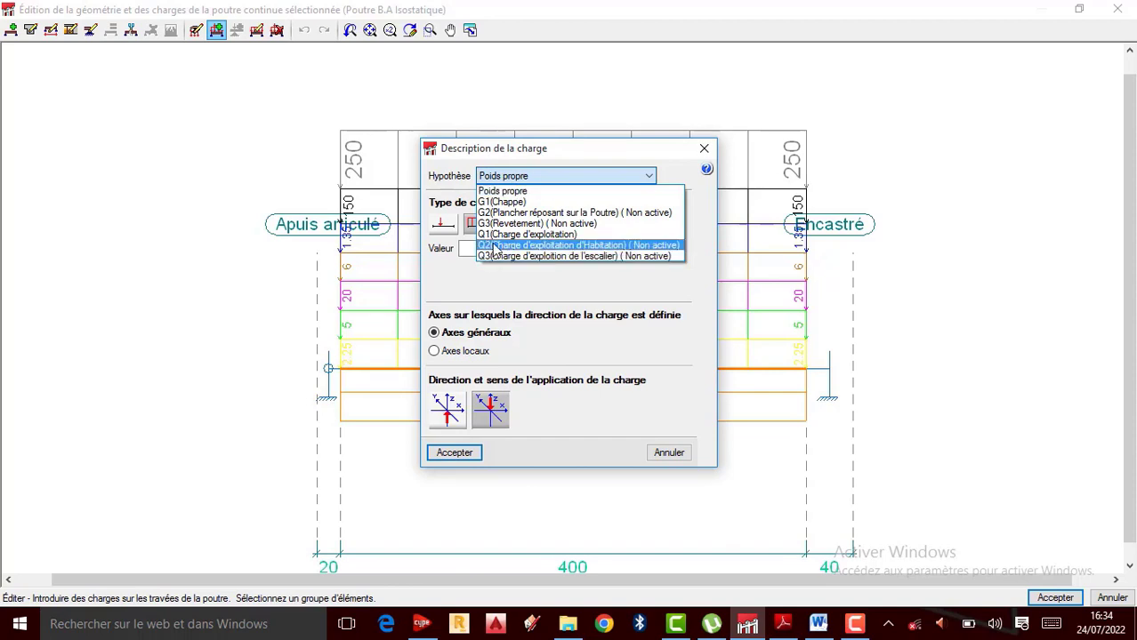
click(699, 148)
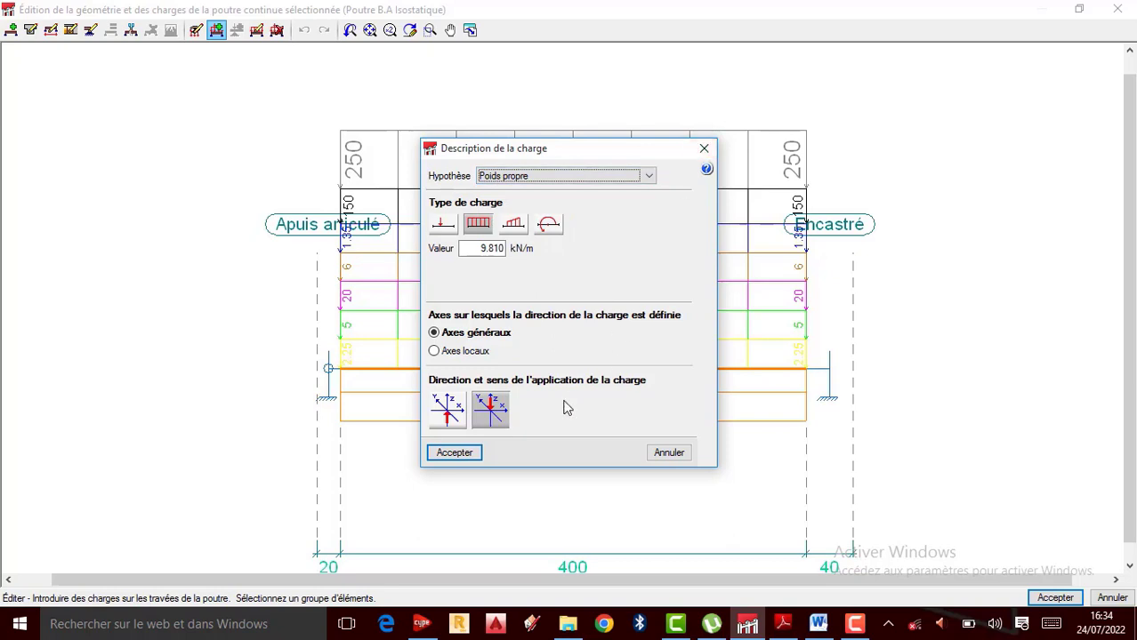
click(704, 148)
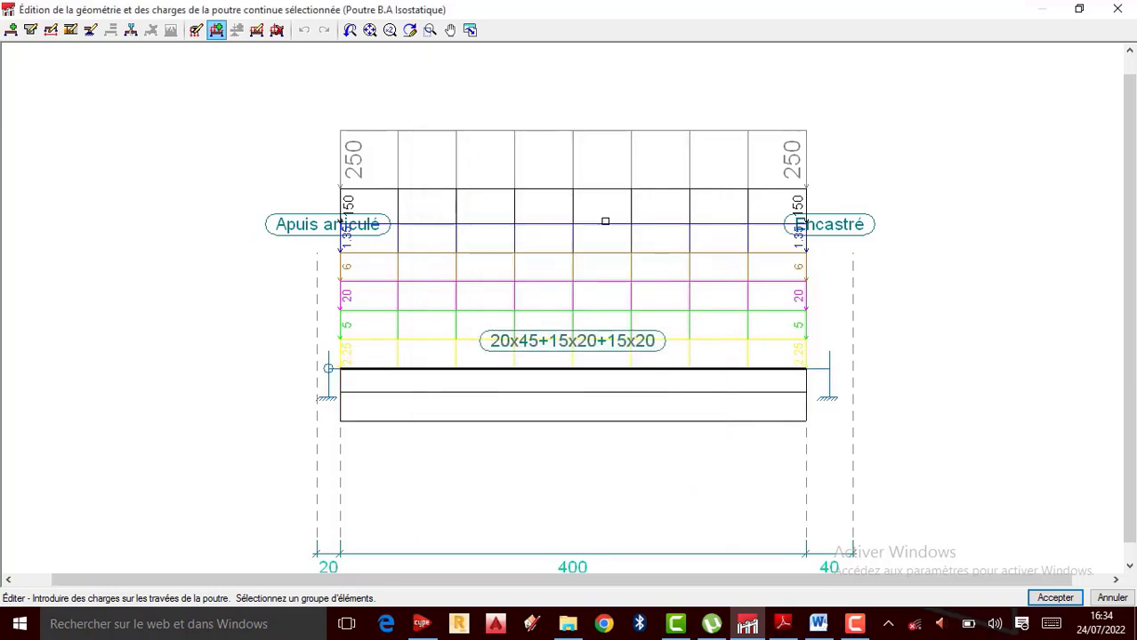
click(1117, 9)
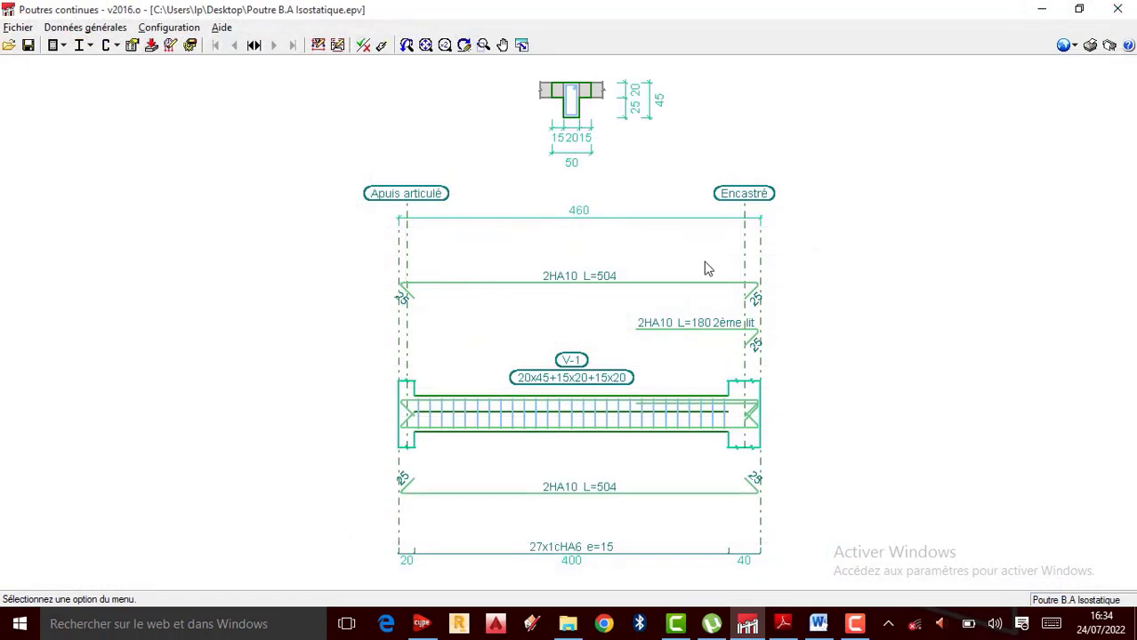
Examine beam V-1's reinforcement drawing, including the upper and lower longitudinal bars, the second-layer bars at the Encastré support and the stirrups
scroll(490, 445, up, 1)
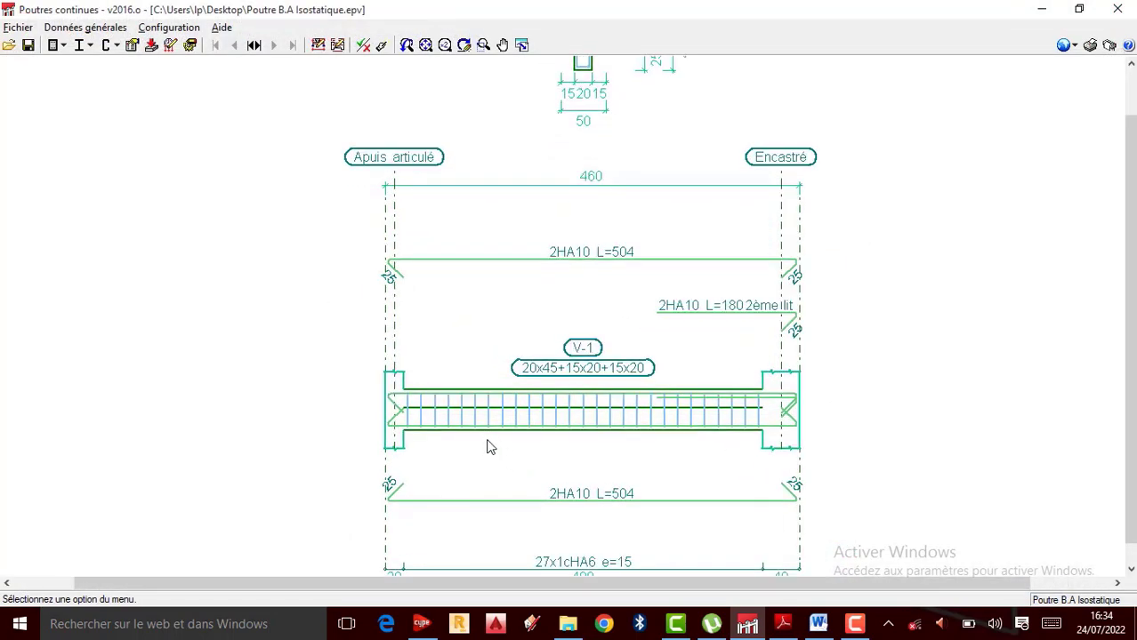
scroll(494, 391, down, 1)
scroll(418, 438, up, 1)
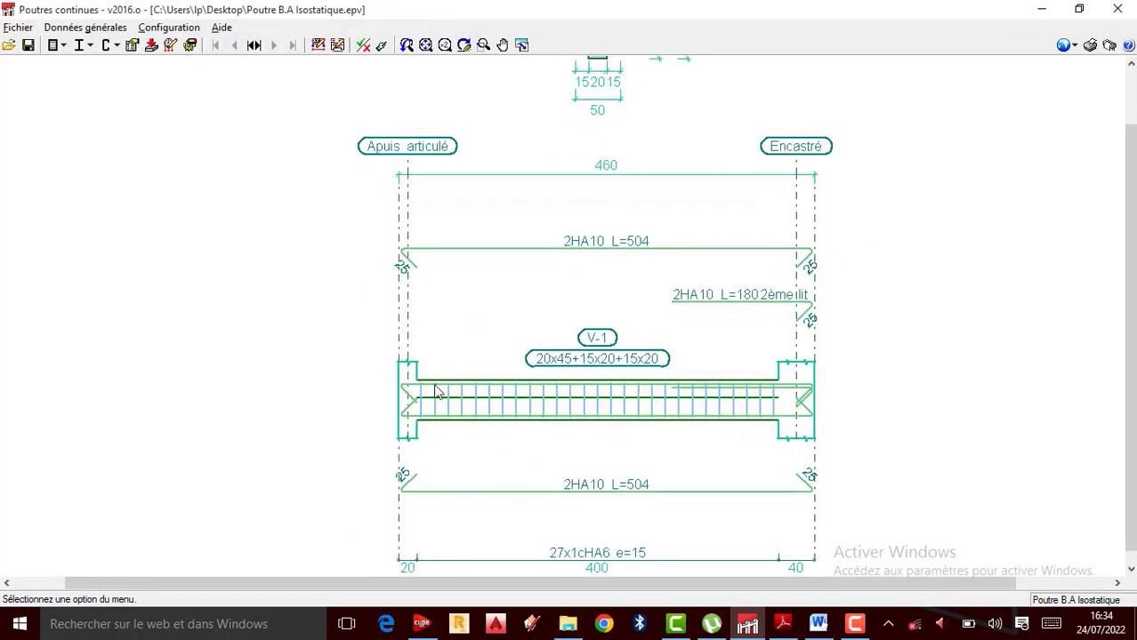
scroll(474, 418, up, 1)
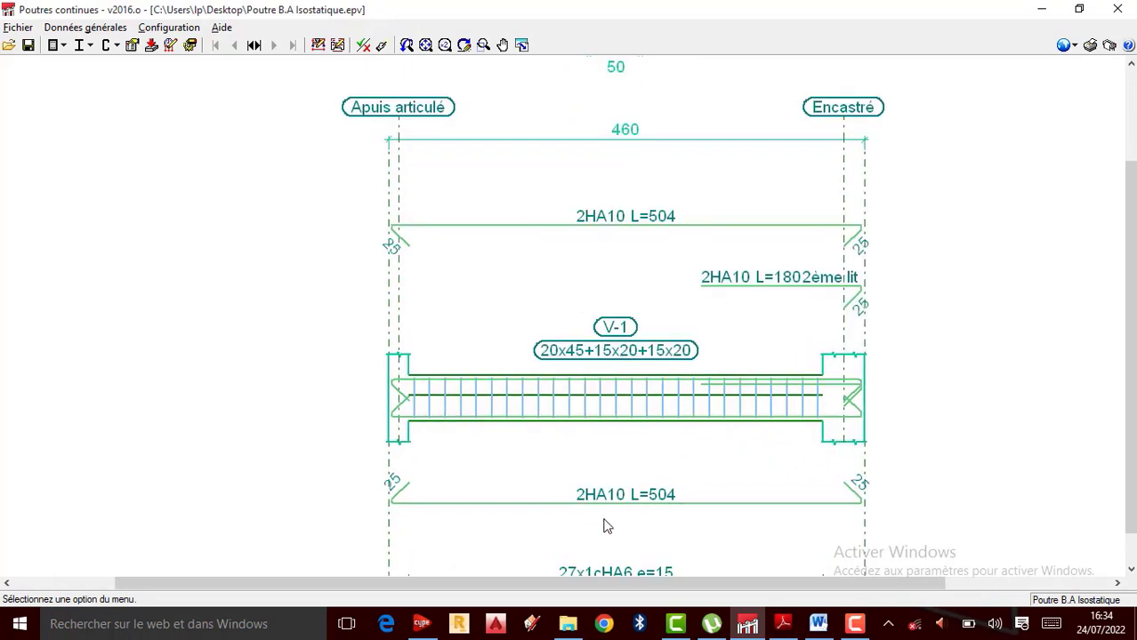
scroll(604, 520, up, 1)
scroll(549, 388, down, 2)
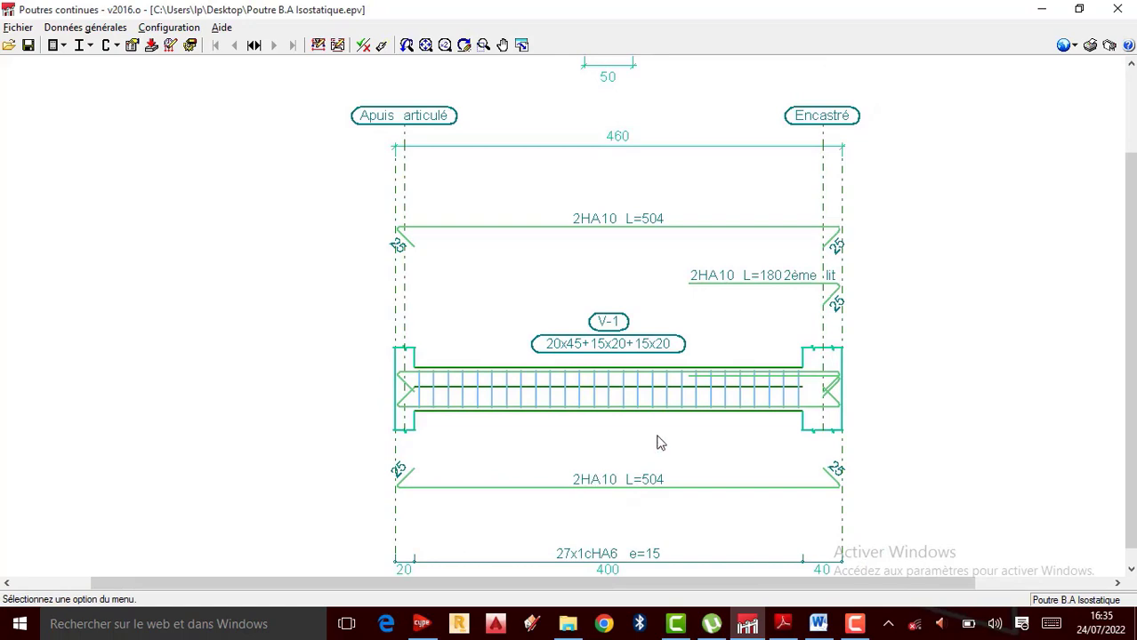
scroll(610, 401, down, 1)
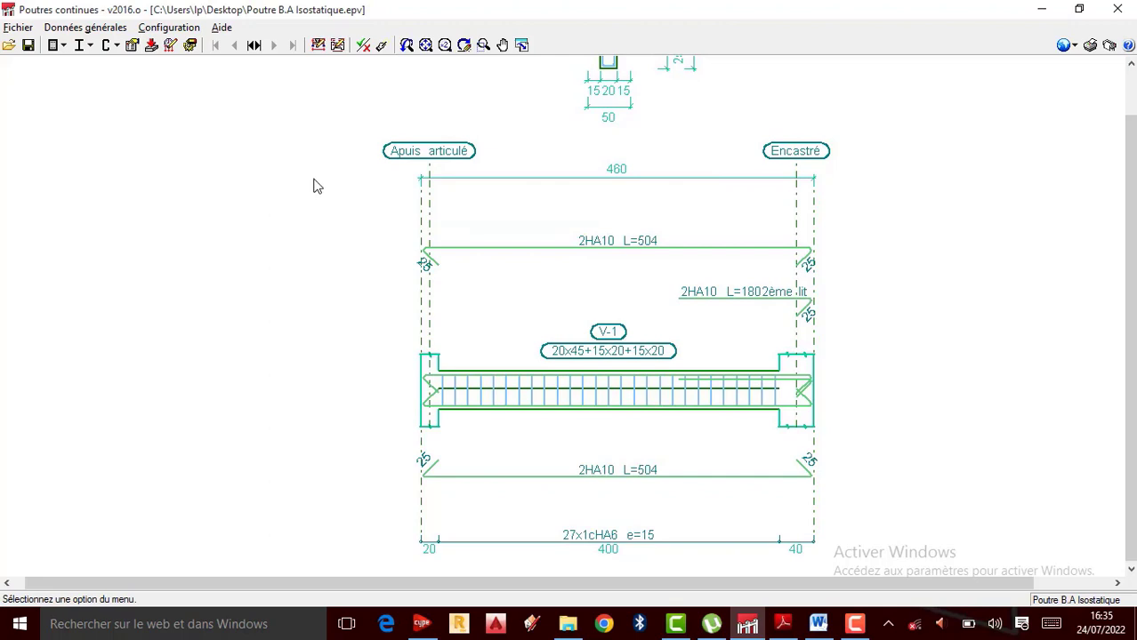
scroll(315, 185, up, 1)
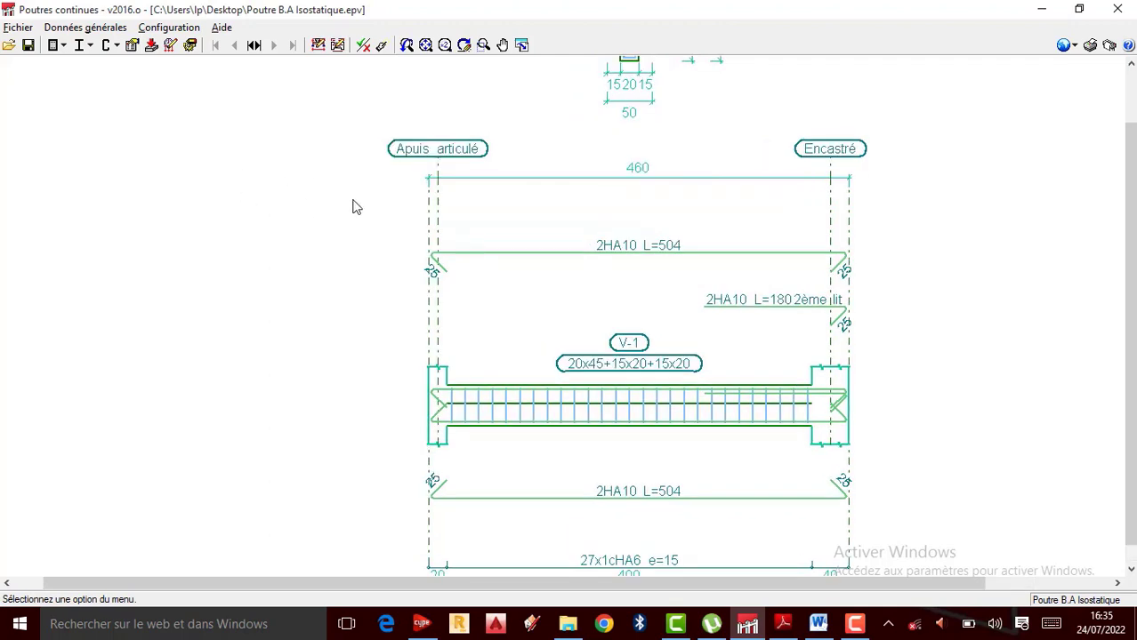
scroll(396, 248, down, 1)
scroll(701, 307, down, 1)
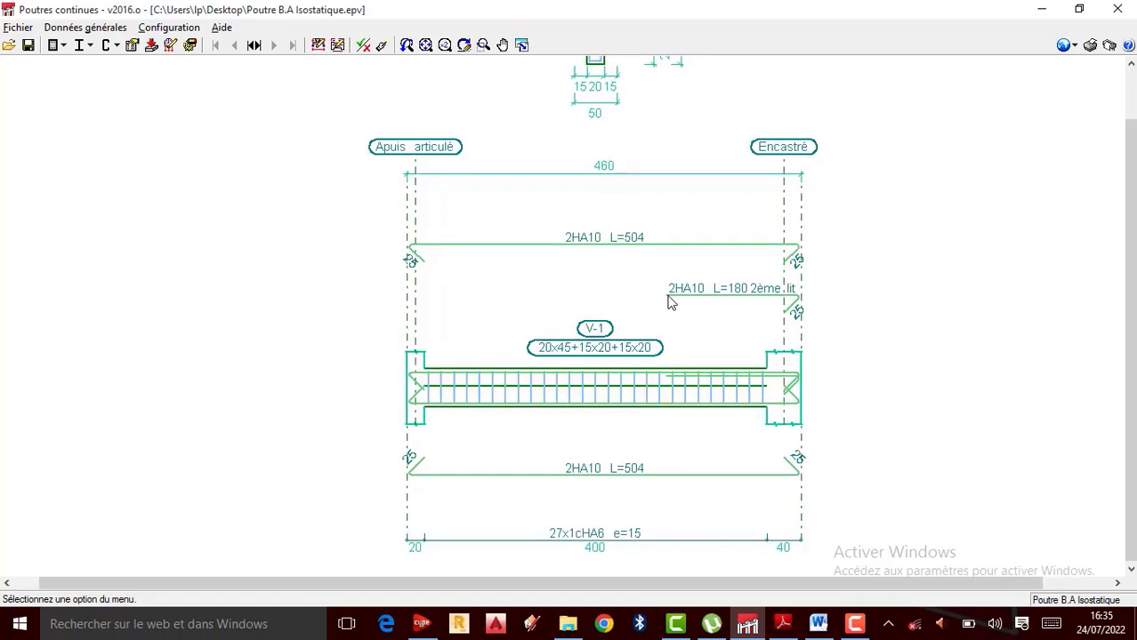
scroll(647, 297, down, 3)
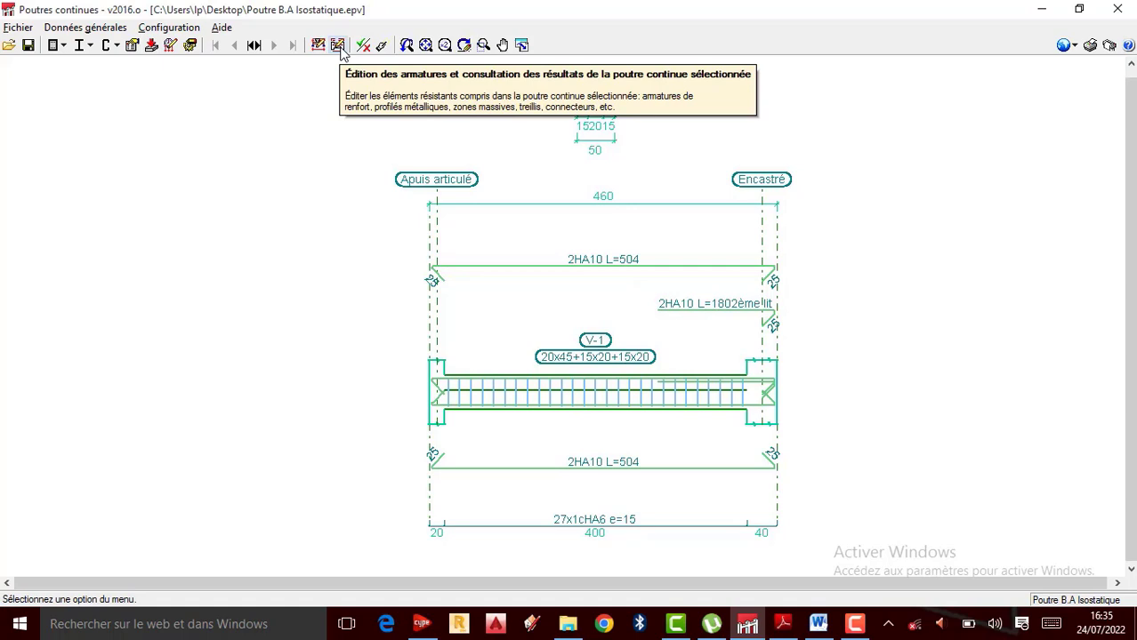
Open the reinforcement and results editor for the selected beam and examine beam V-1's bars against the reinforcement area graphs
click(86, 27)
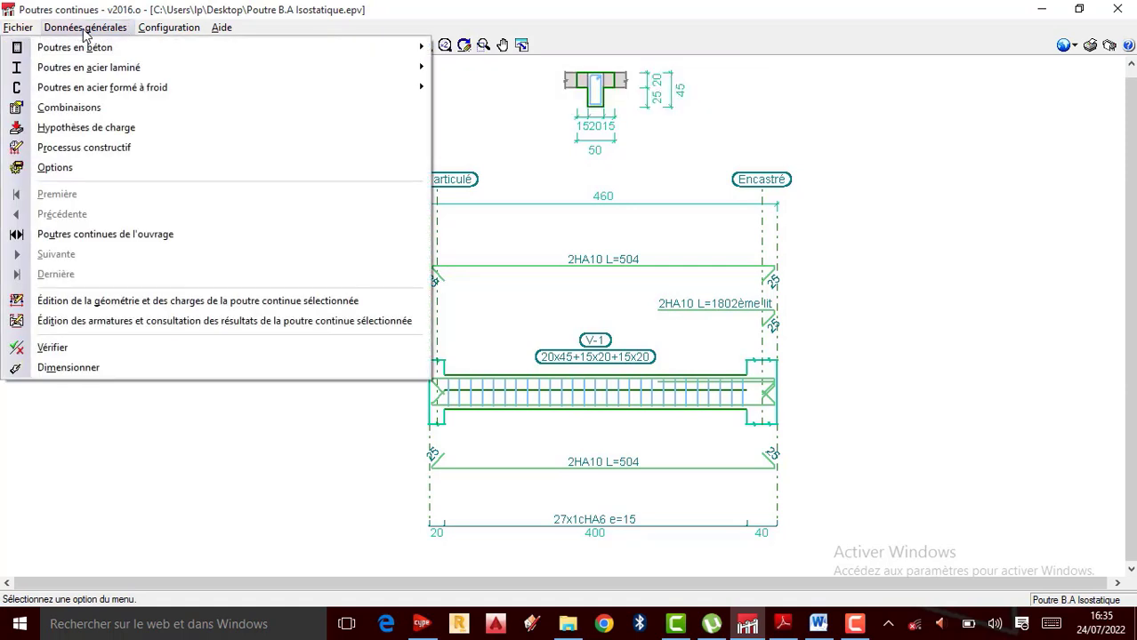
click(100, 322)
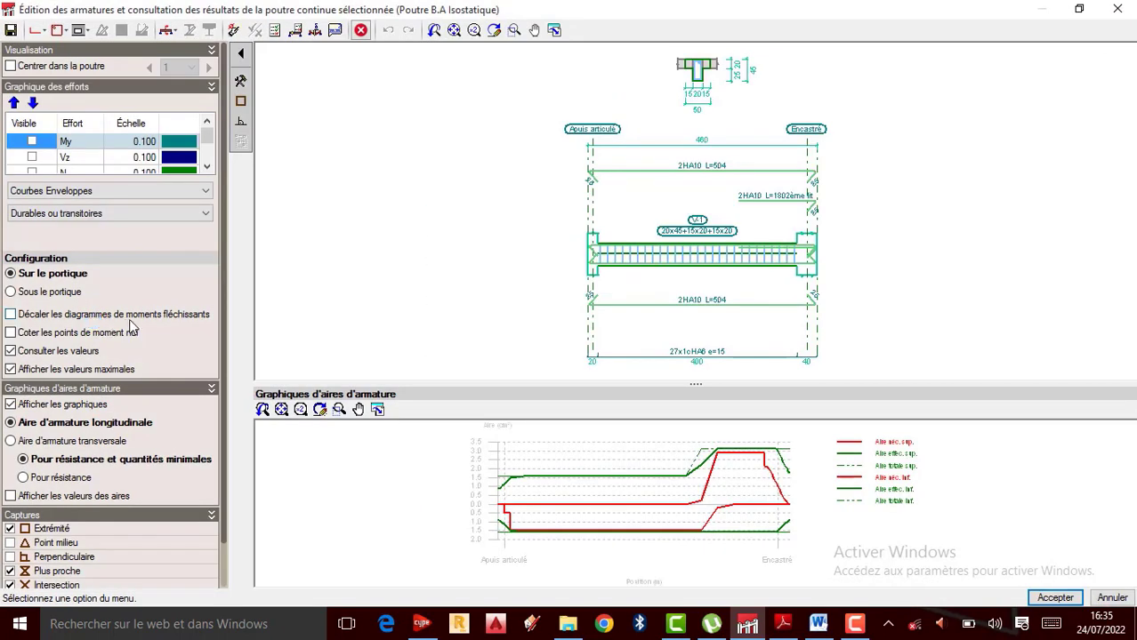
scroll(787, 283, up, 2)
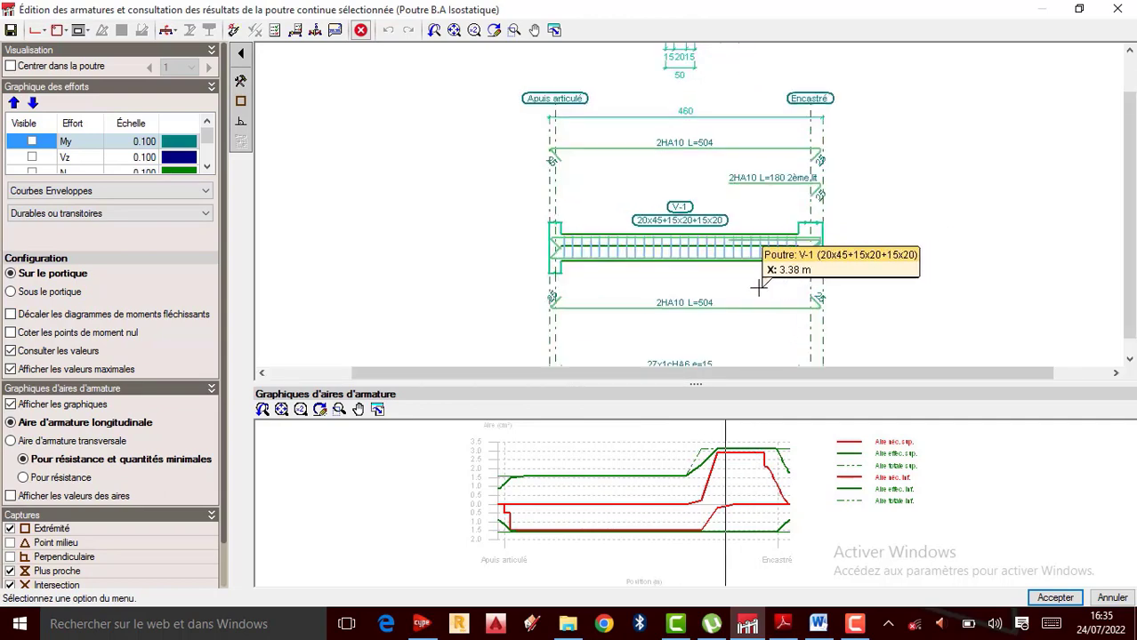
scroll(757, 286, up, 1)
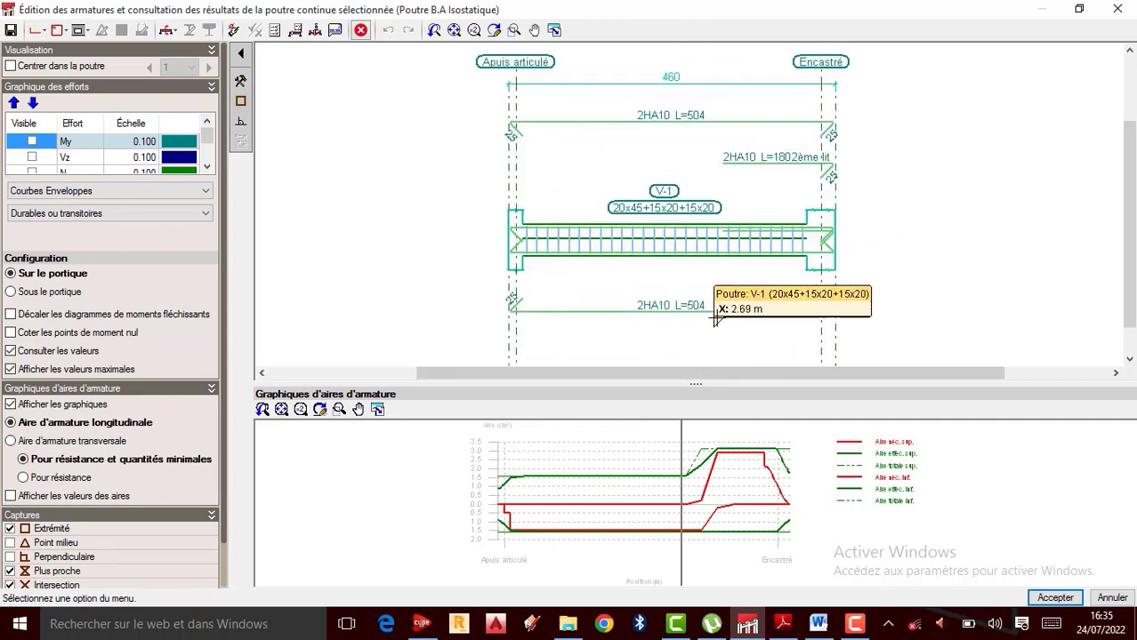
scroll(680, 294, down, 1)
scroll(658, 240, down, 1)
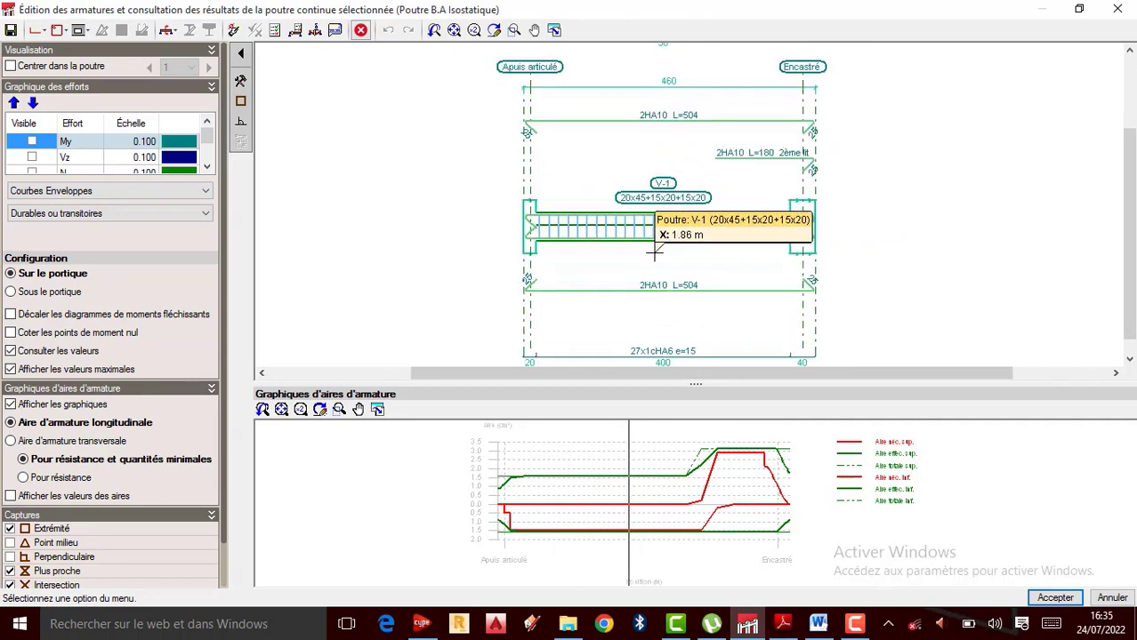
scroll(654, 251, up, 1)
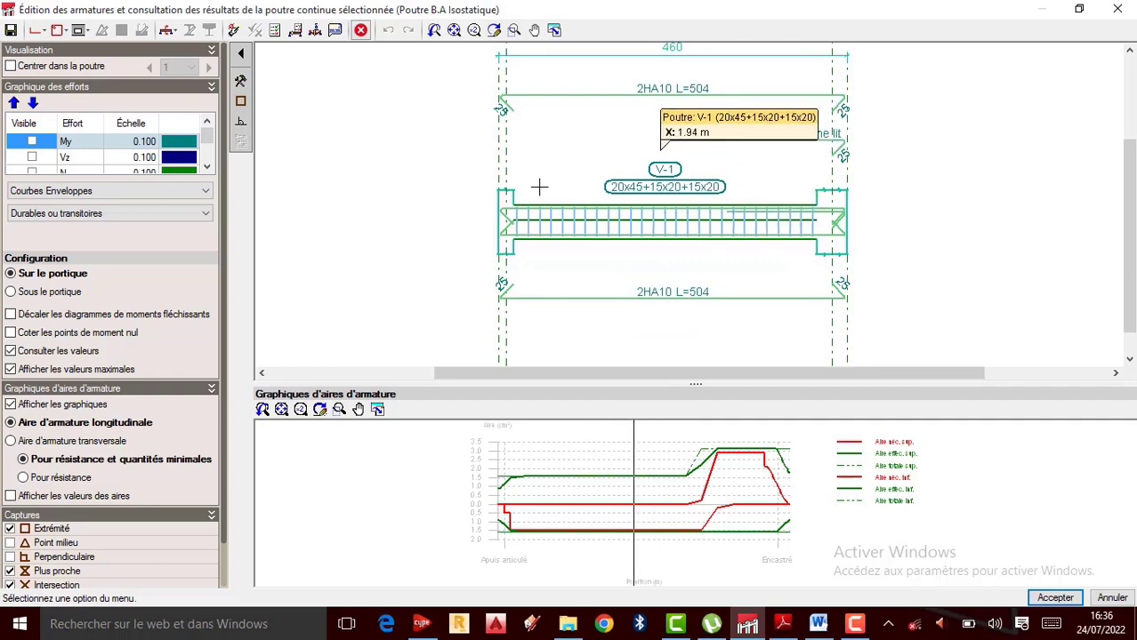
scroll(637, 258, up, 1)
scroll(600, 256, down, 1)
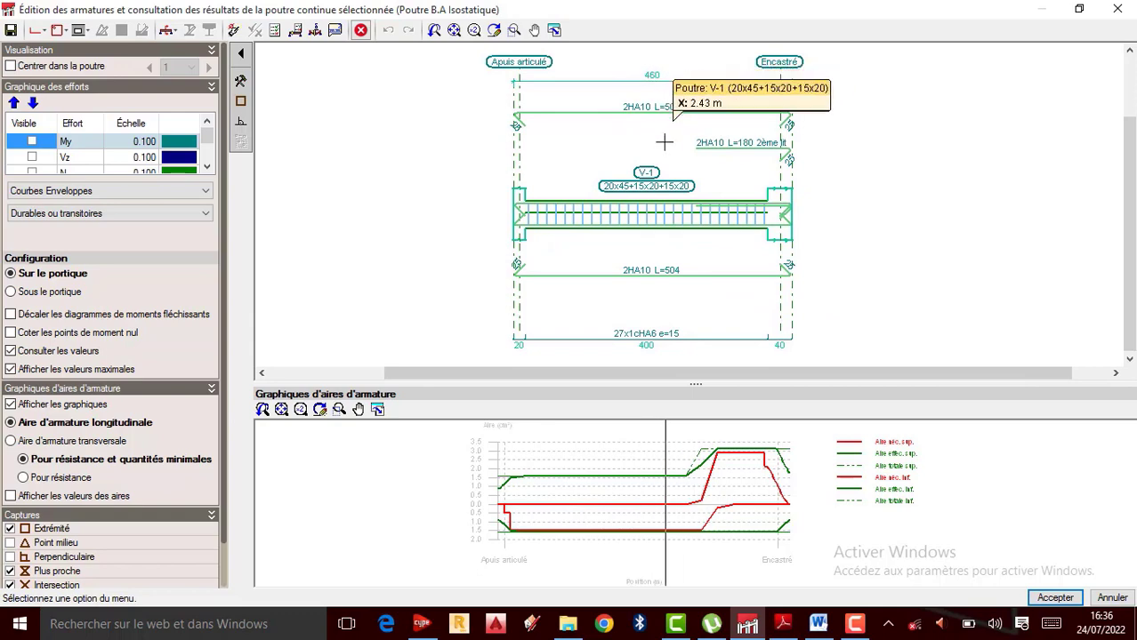
scroll(750, 152, up, 1)
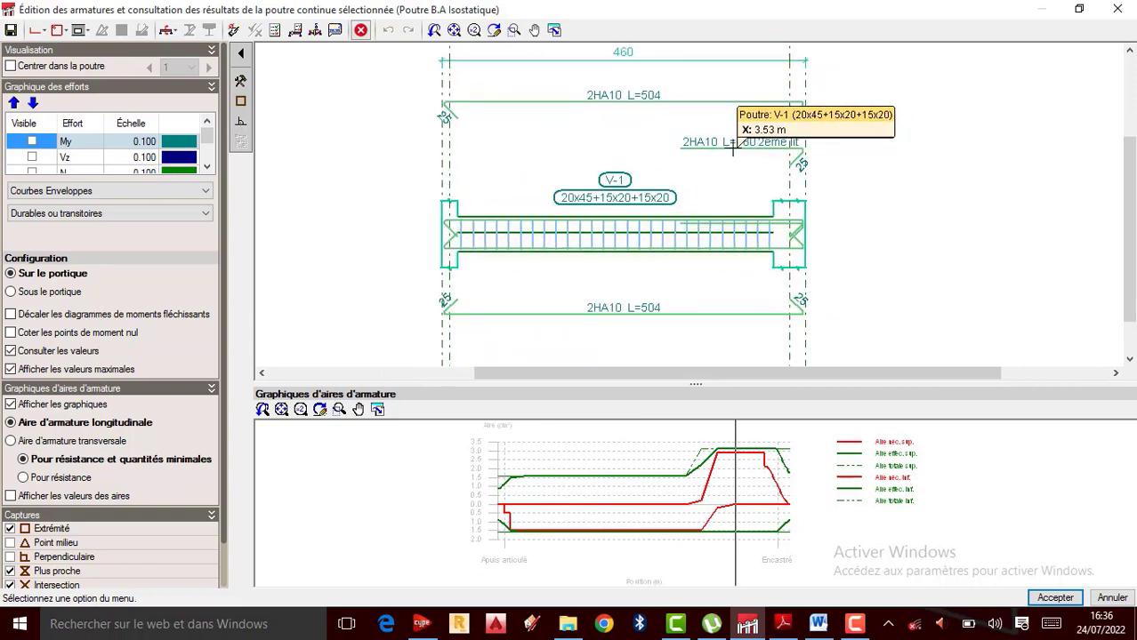
scroll(449, 244, down, 1)
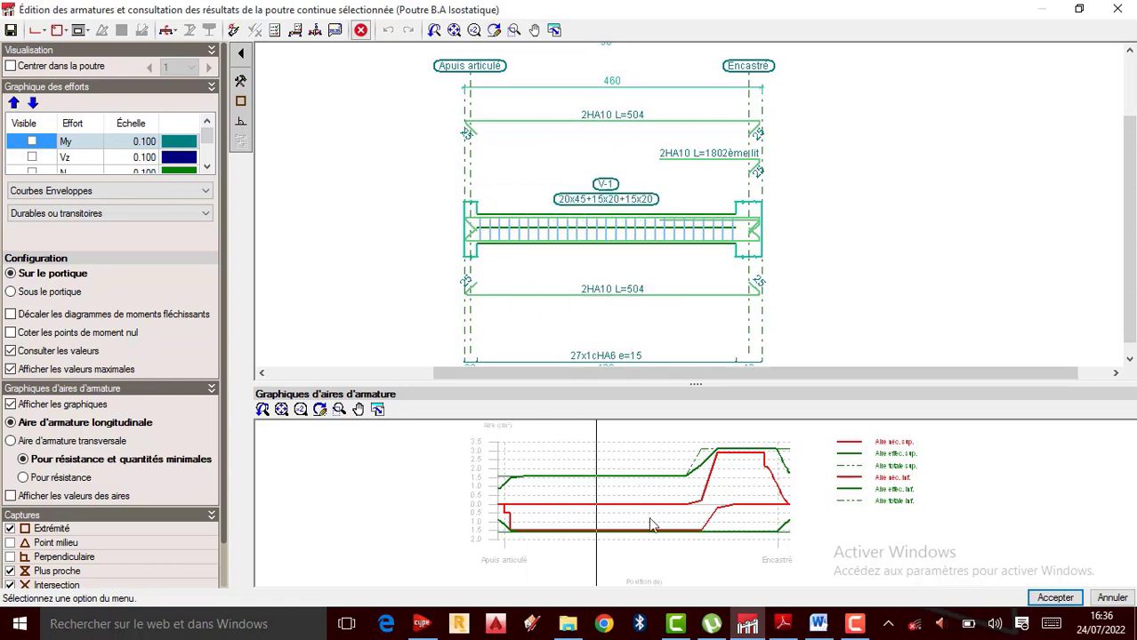
Accept and close the reinforcement editor, and reopen it to consult the results of beam V-1
click(1054, 598)
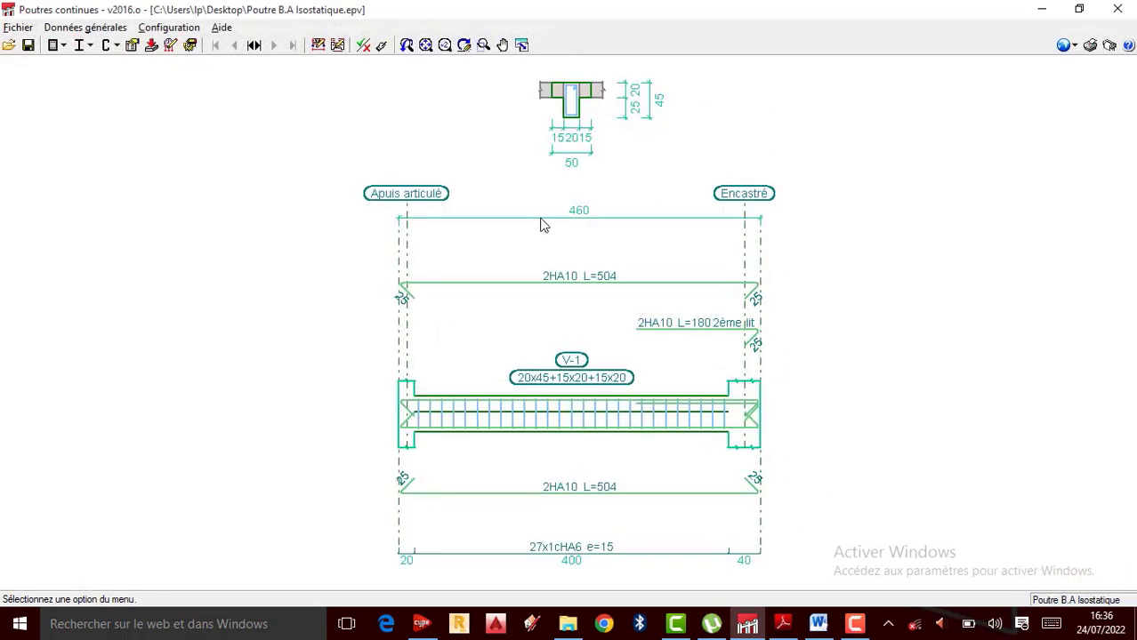
click(338, 45)
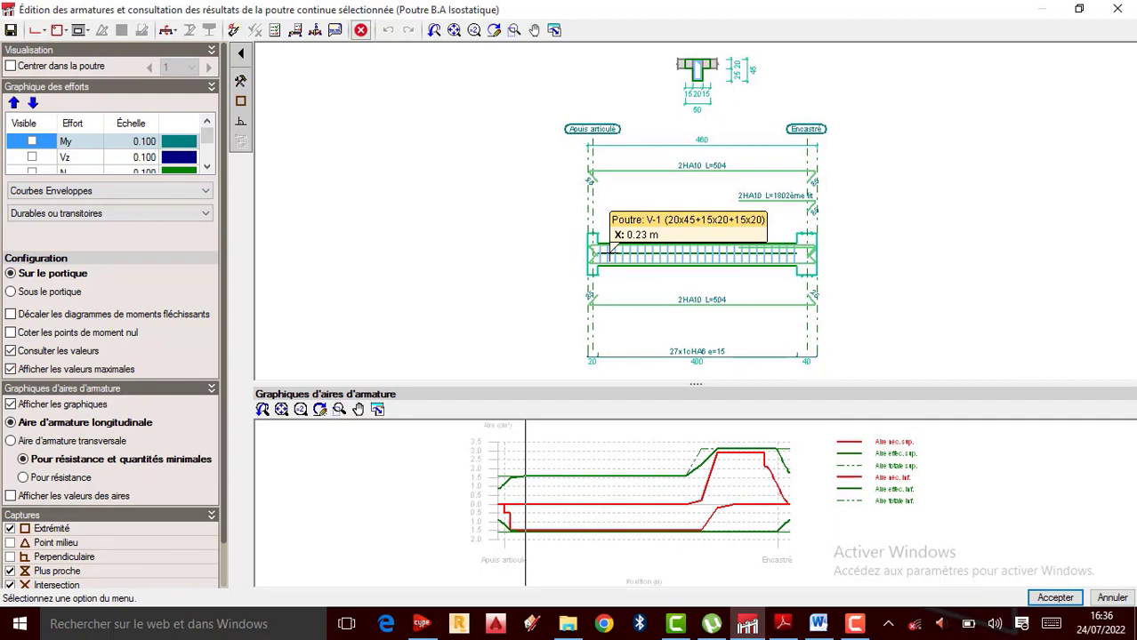
scroll(763, 271, up, 3)
scroll(510, 169, down, 2)
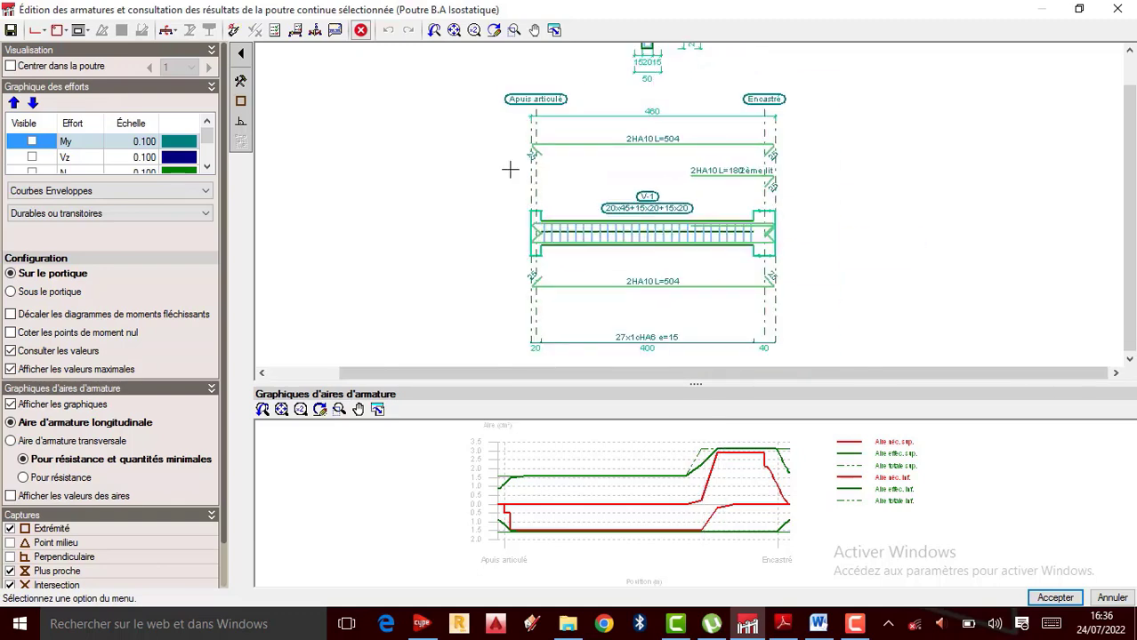
scroll(702, 258, down, 1)
scroll(705, 264, up, 1)
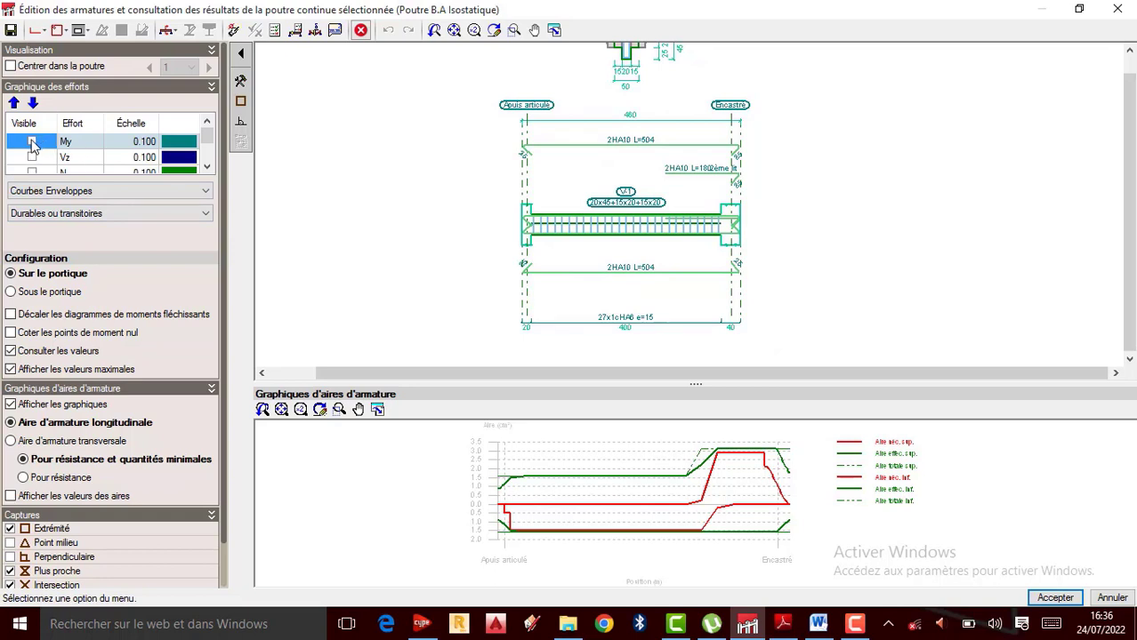
Display the My bending moment diagram on beam V-1, with value consultation and maximum values turned off
click(32, 142)
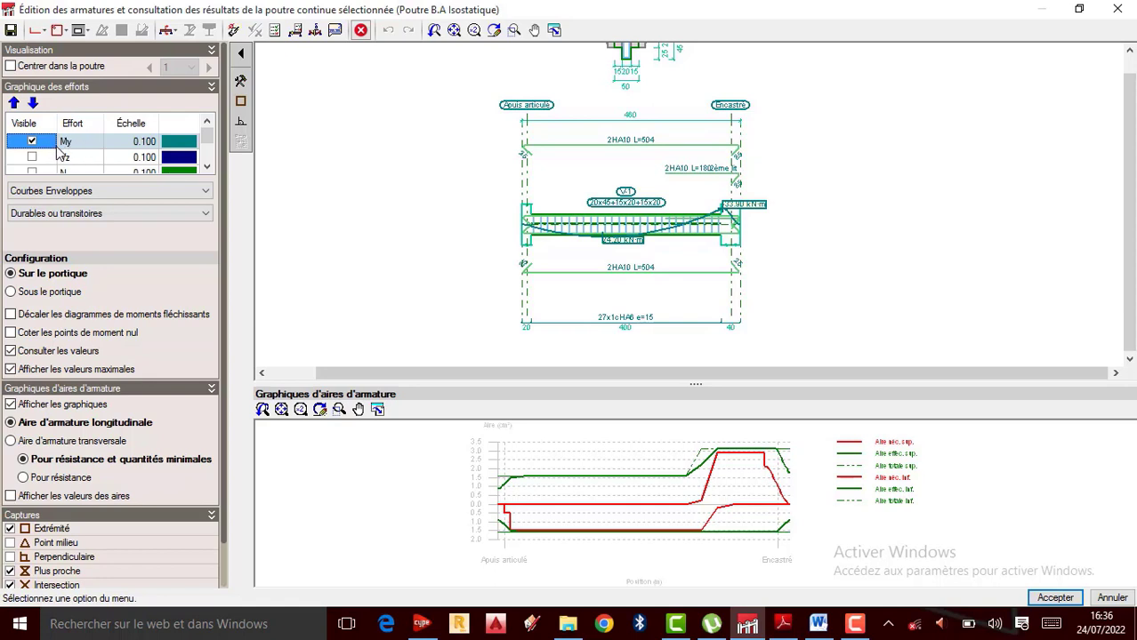
click(11, 351)
click(11, 369)
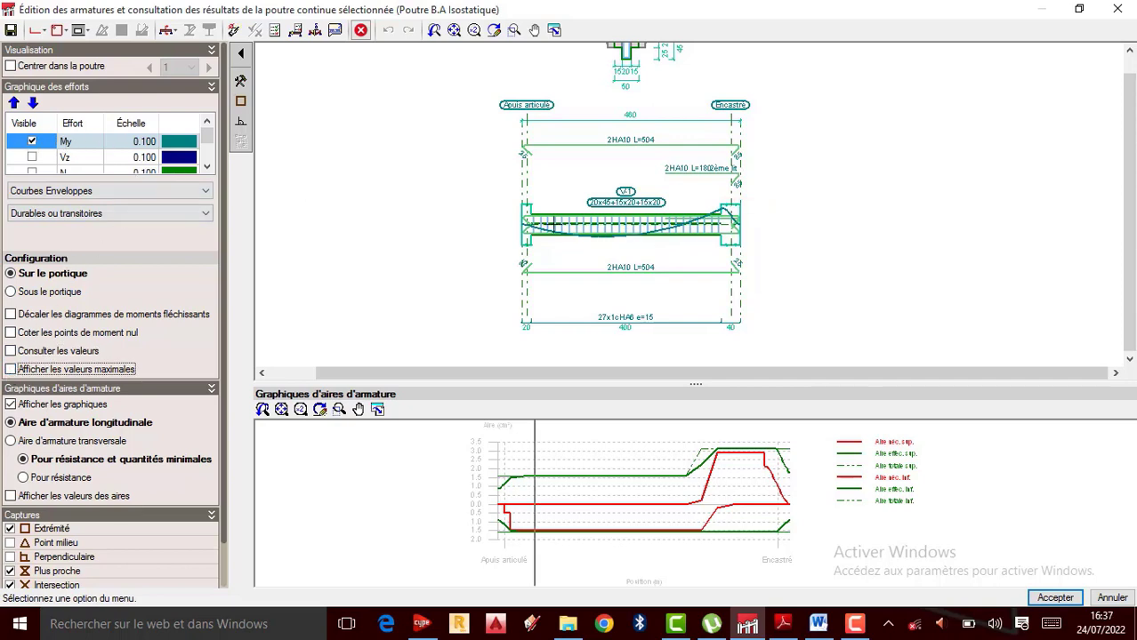
Examine the My envelope curve along beam V-1's span and close up at the Apuis articulé support
scroll(548, 246, up, 1)
scroll(546, 252, up, 1)
scroll(546, 251, up, 1)
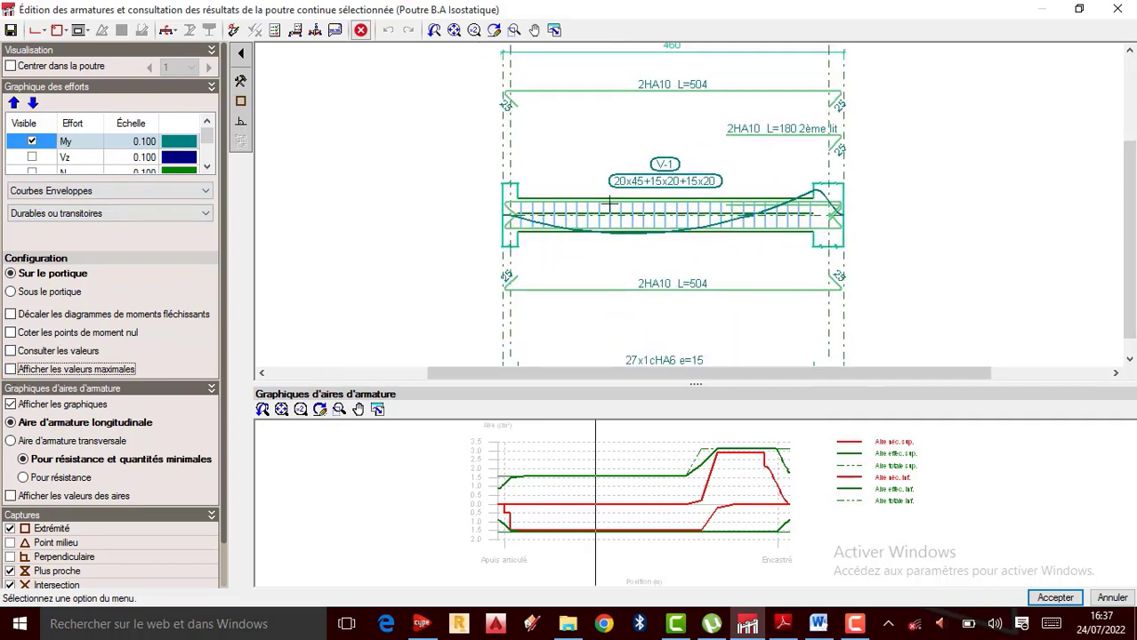
scroll(550, 247, up, 1)
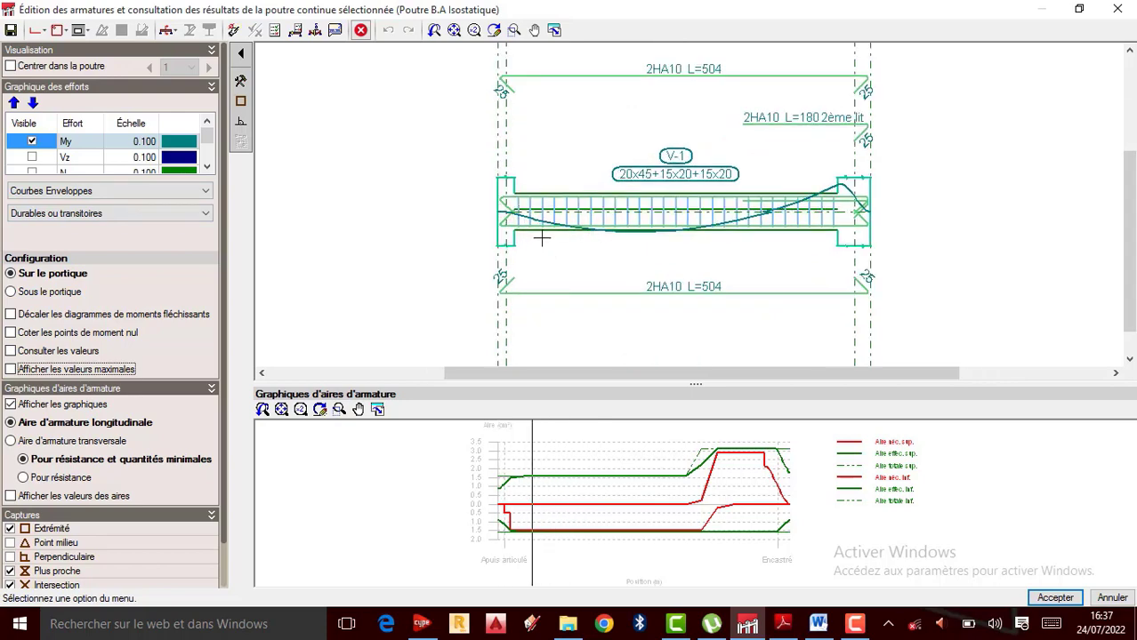
scroll(541, 237, up, 1)
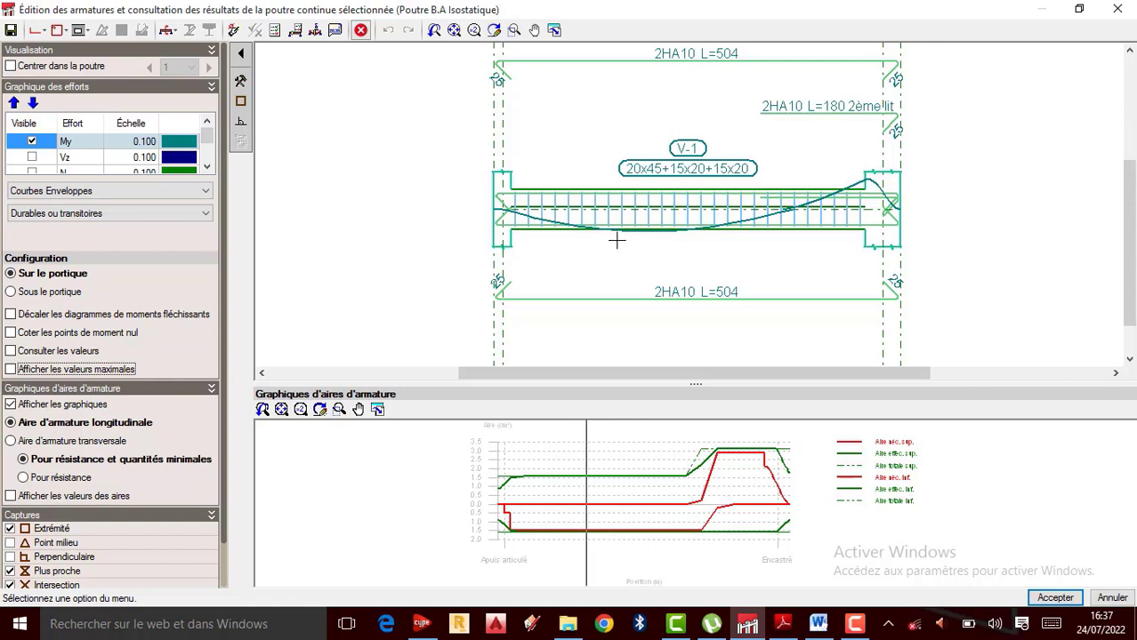
scroll(640, 231, up, 1)
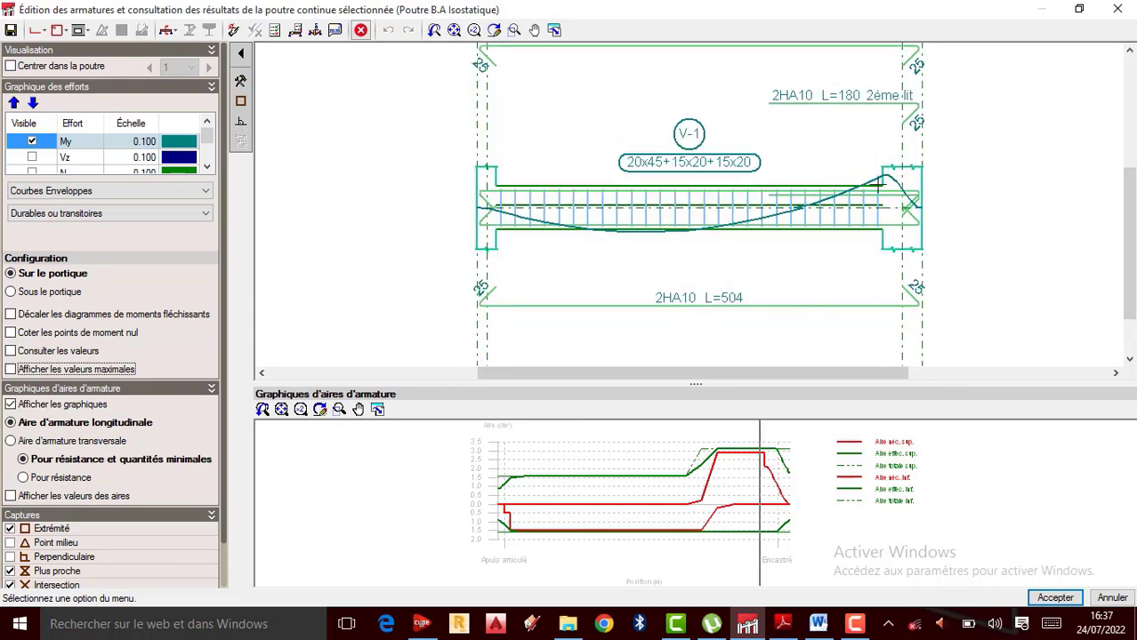
scroll(506, 208, up, 2)
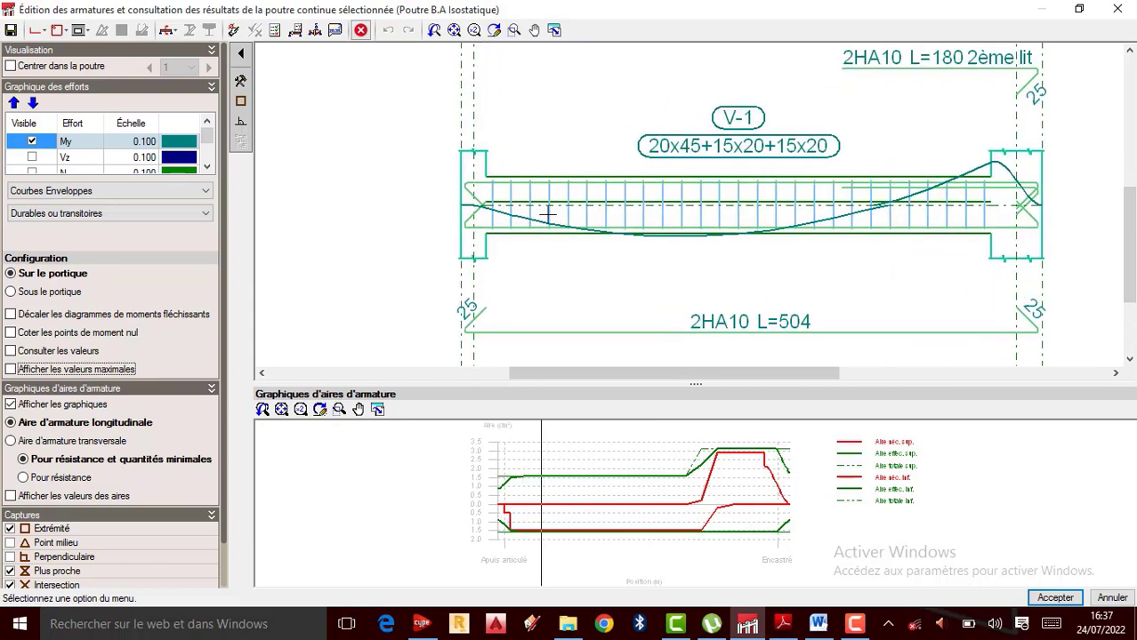
scroll(492, 208, up, 1)
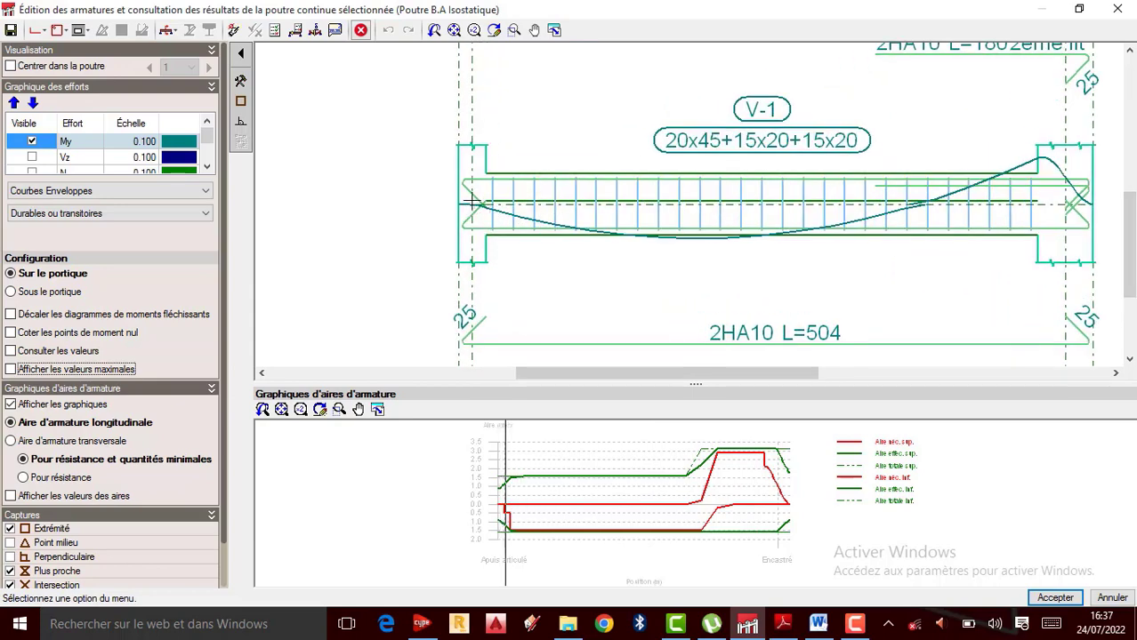
scroll(485, 197, up, 1)
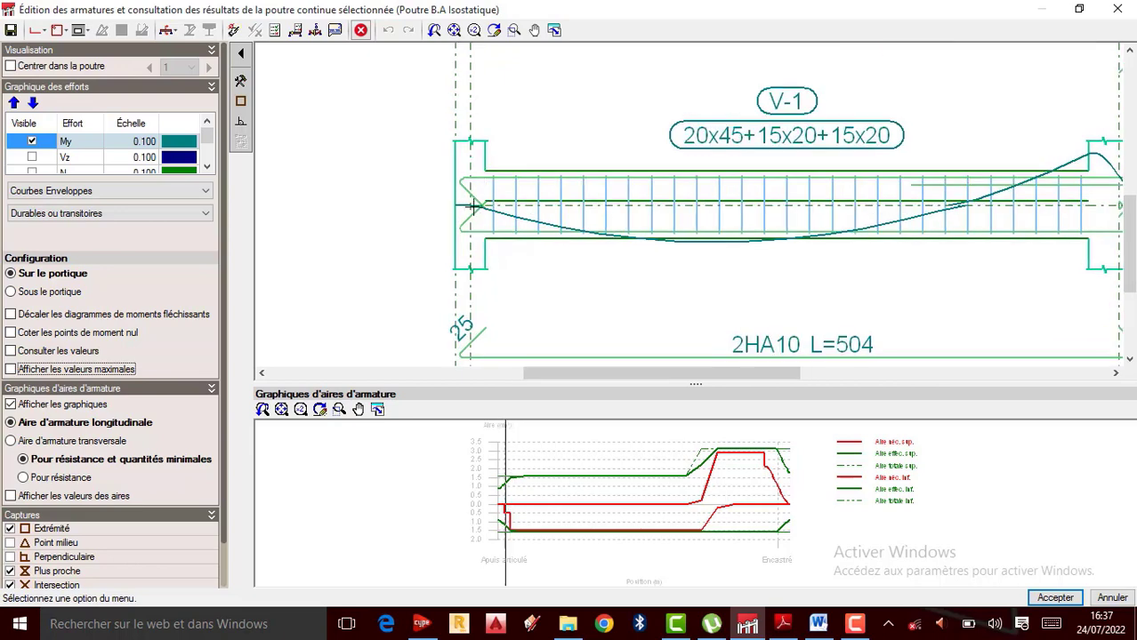
scroll(469, 205, up, 3)
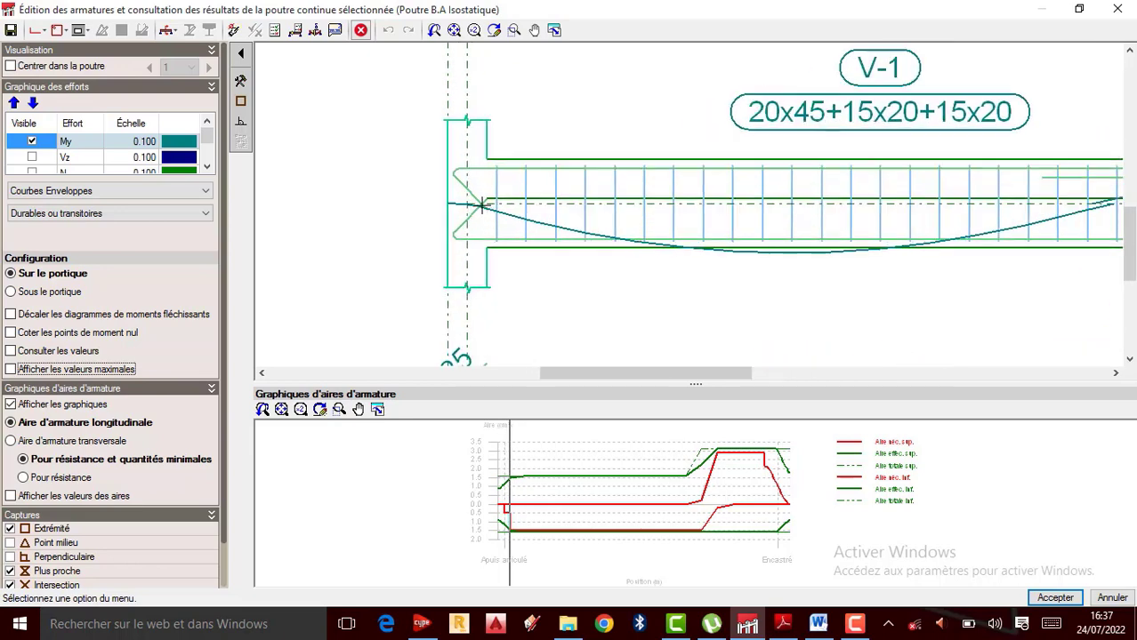
scroll(469, 204, up, 1)
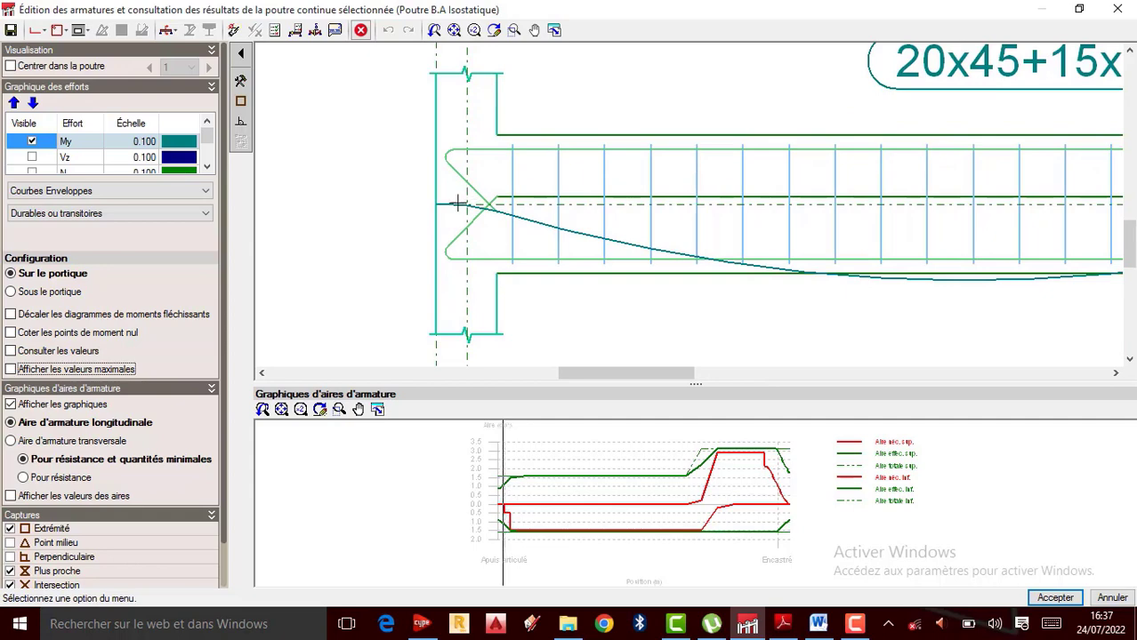
scroll(480, 206, up, 1)
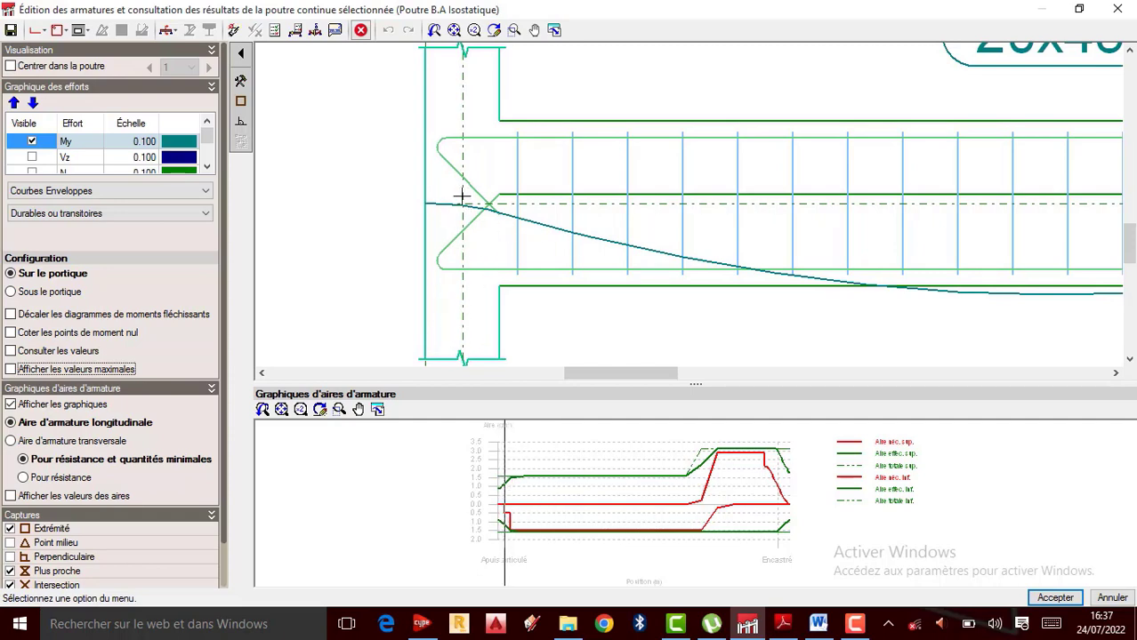
Examine the My curve at the Encastré support and midspan against the lower, upper and second-layer bars
scroll(368, 228, down, 5)
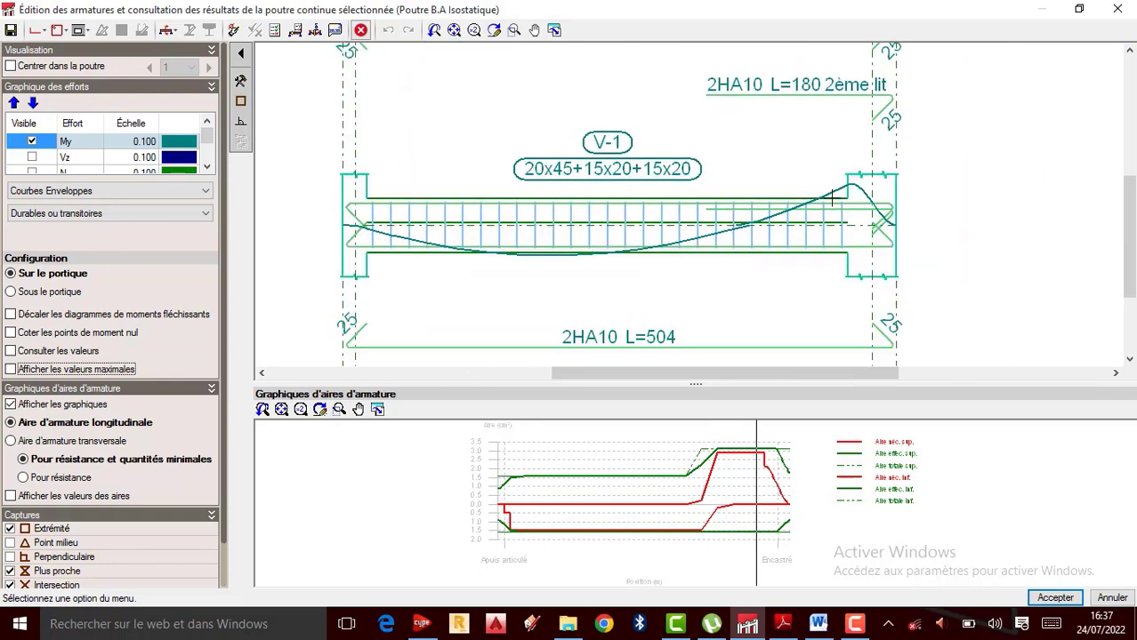
scroll(832, 197, up, 1)
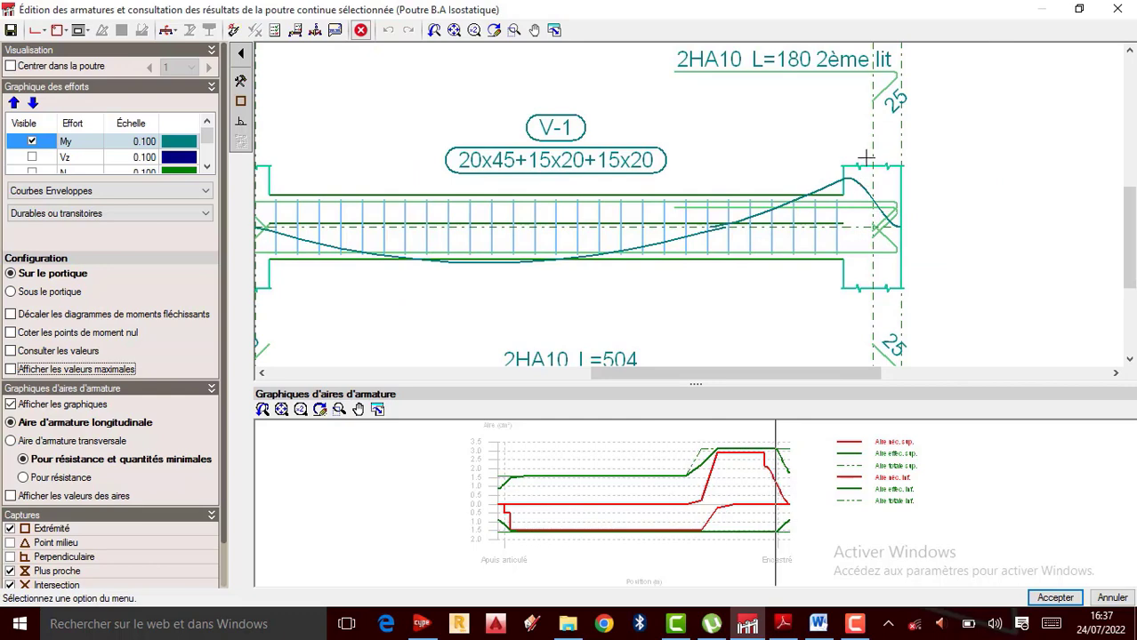
scroll(878, 216, down, 1)
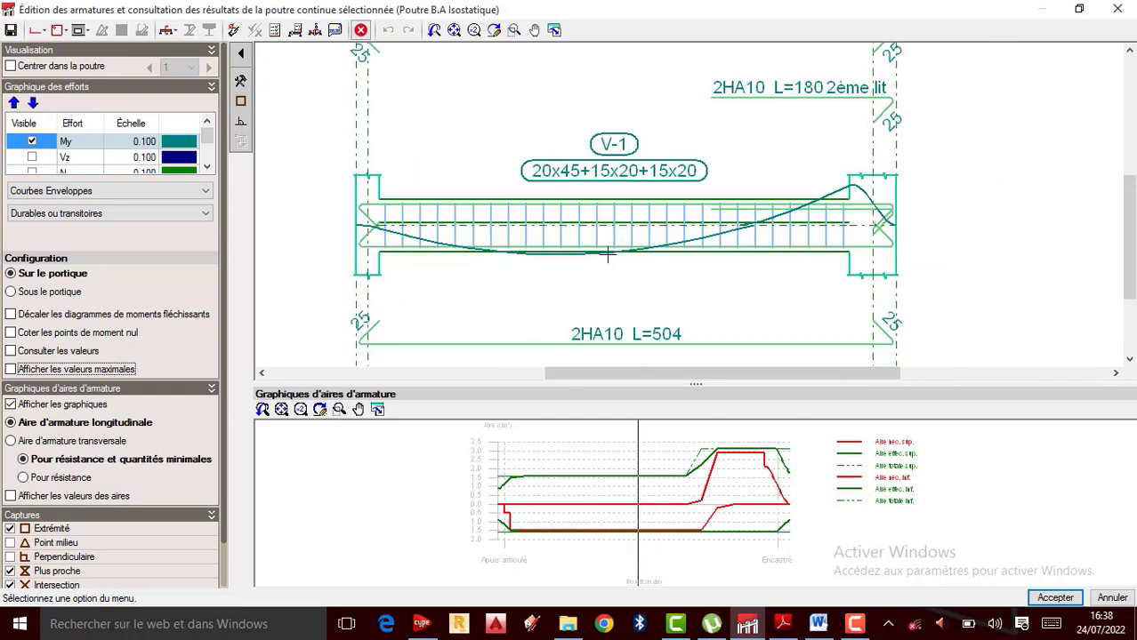
scroll(583, 238, up, 1)
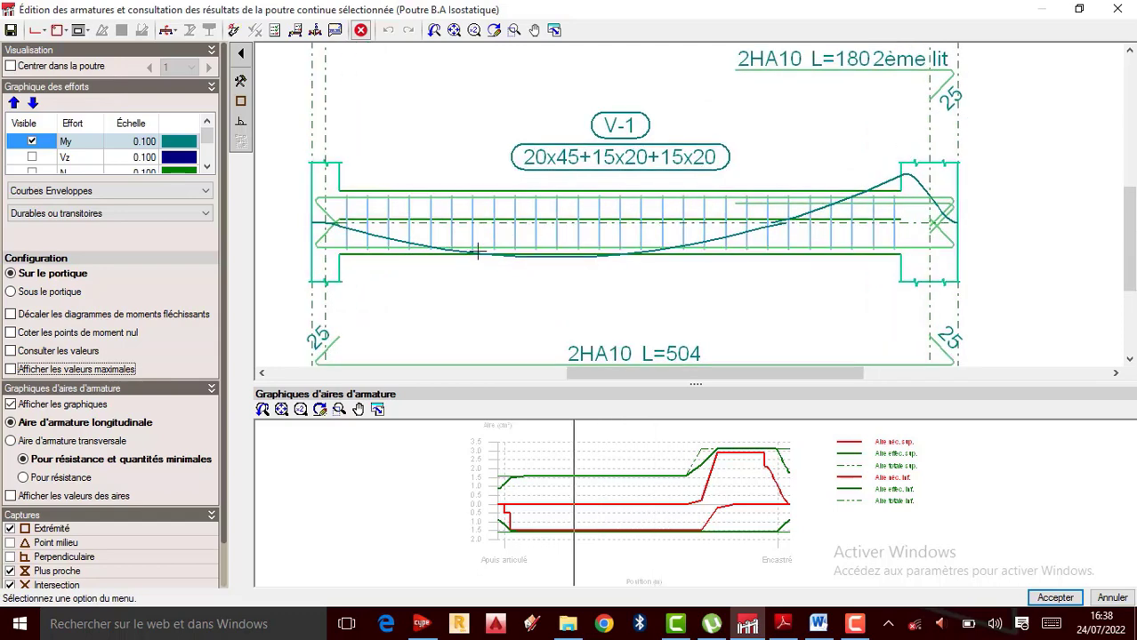
scroll(391, 242, down, 2)
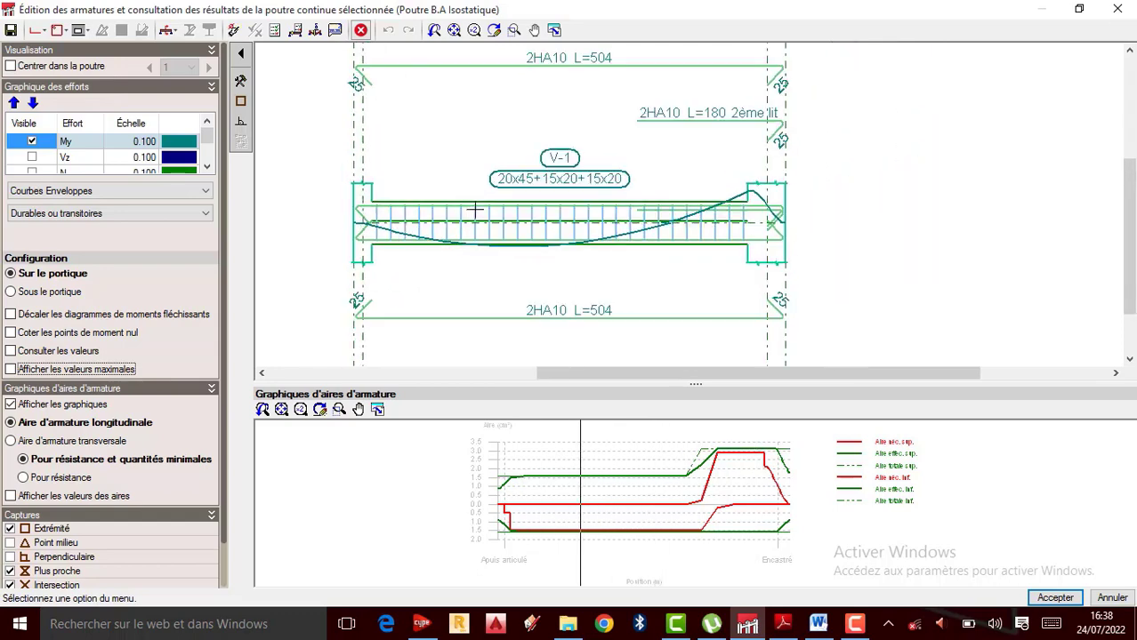
scroll(421, 240, up, 1)
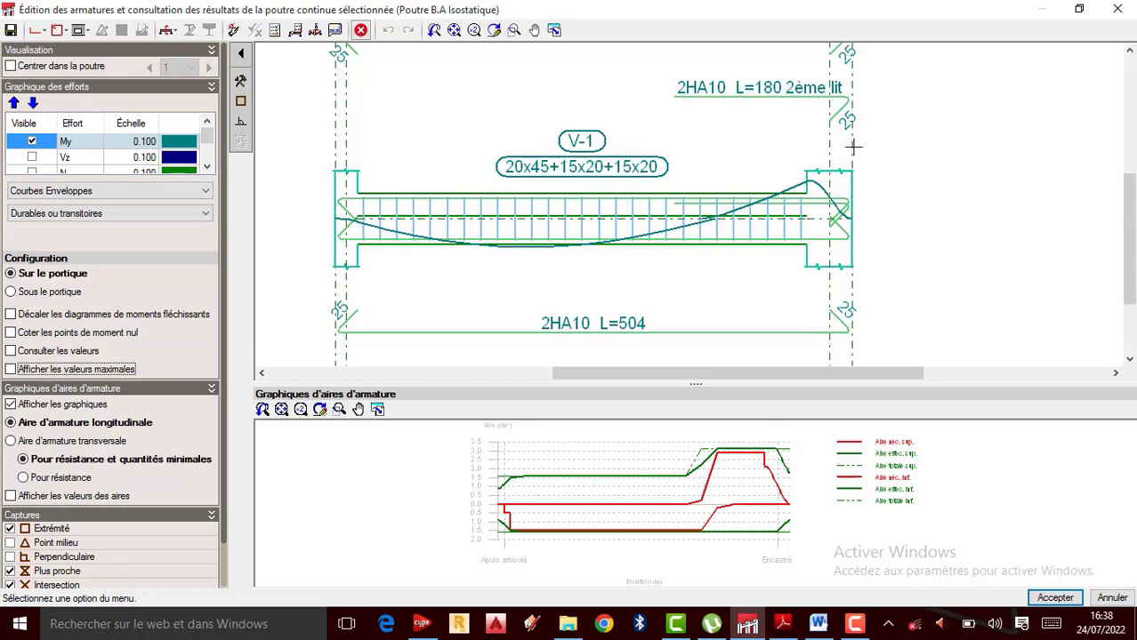
scroll(854, 222, up, 2)
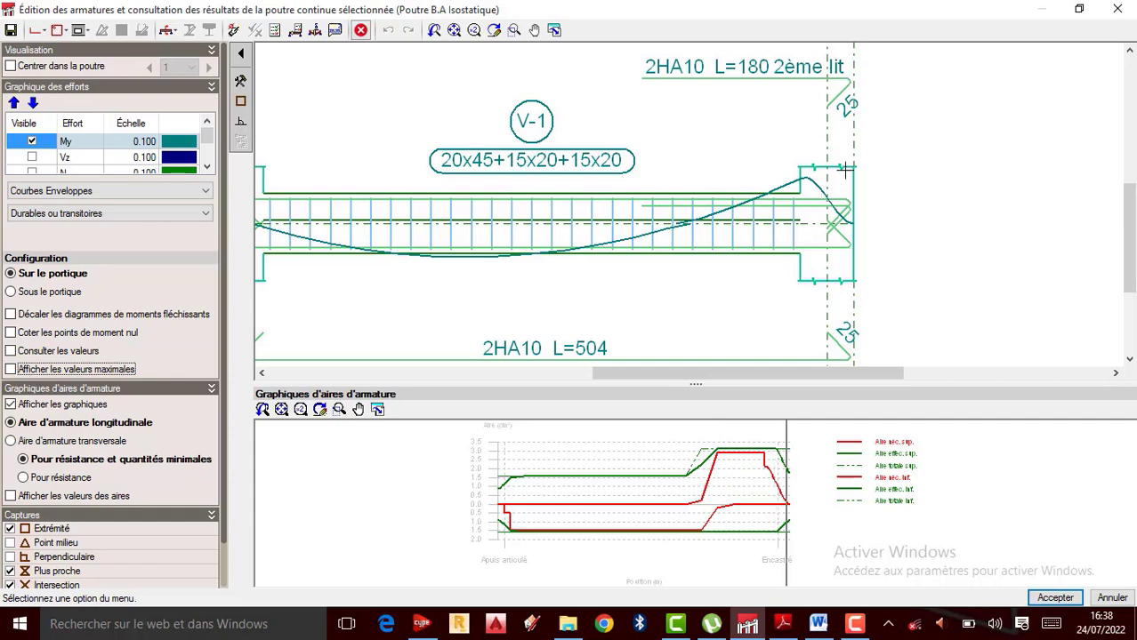
scroll(879, 158, down, 1)
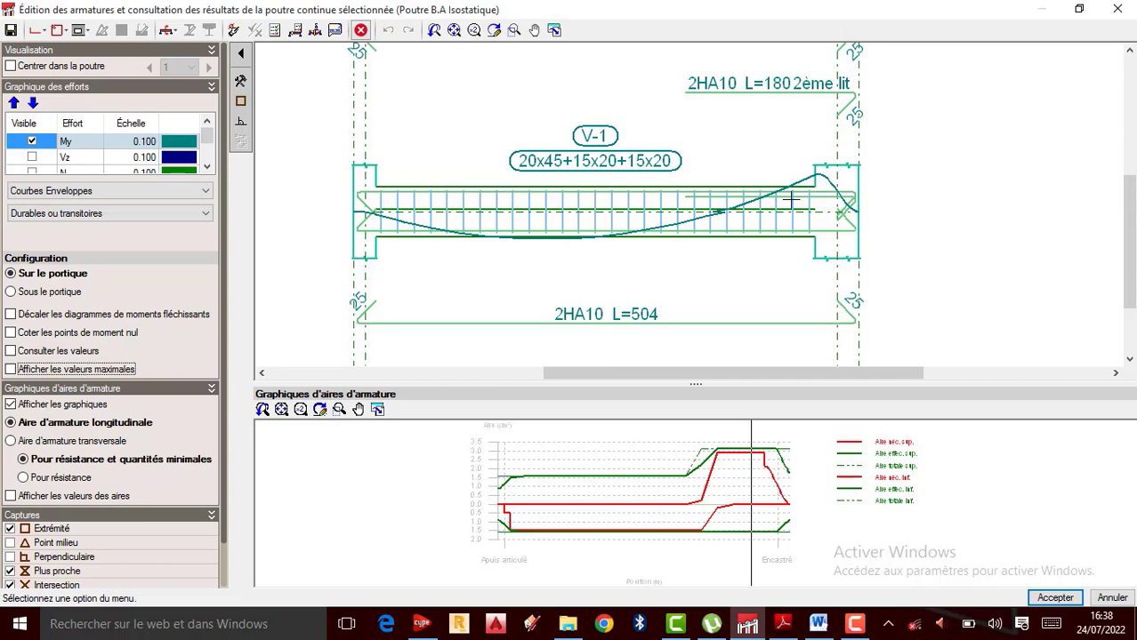
Show the maximum My values, examine them in the span and at the Encastré support, and hide them again
click(11, 369)
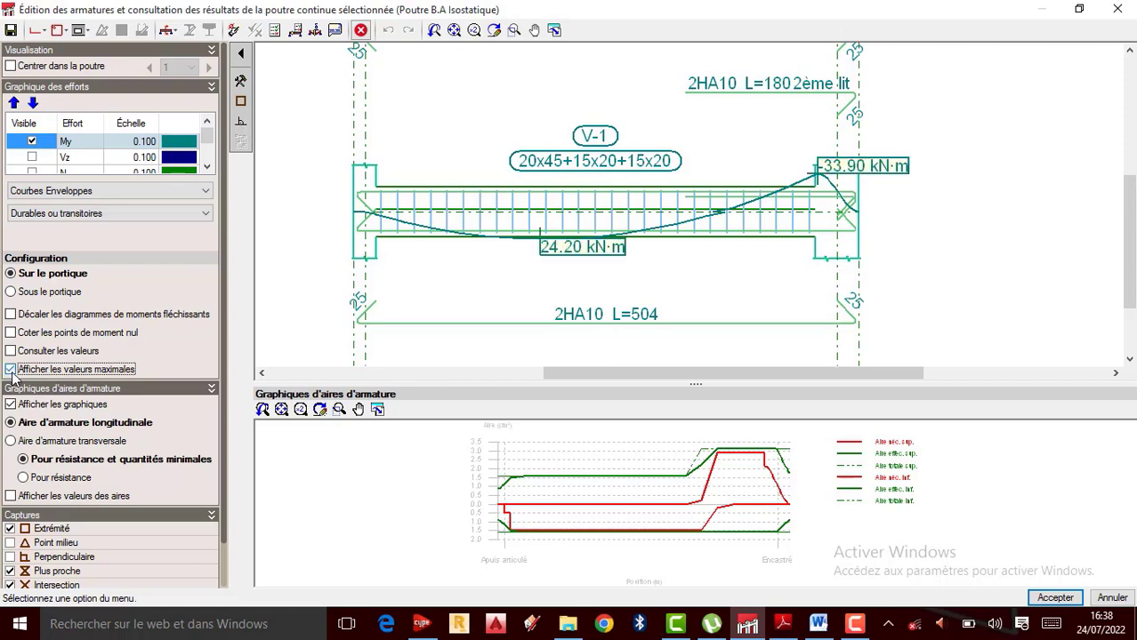
scroll(499, 250, up, 1)
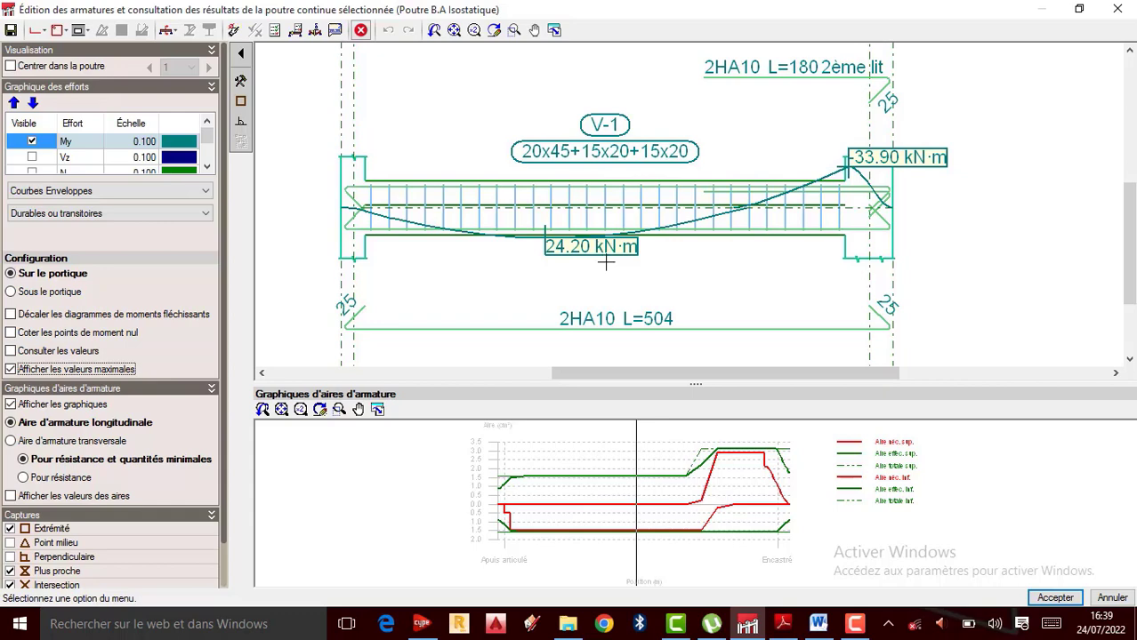
scroll(925, 156, up, 1)
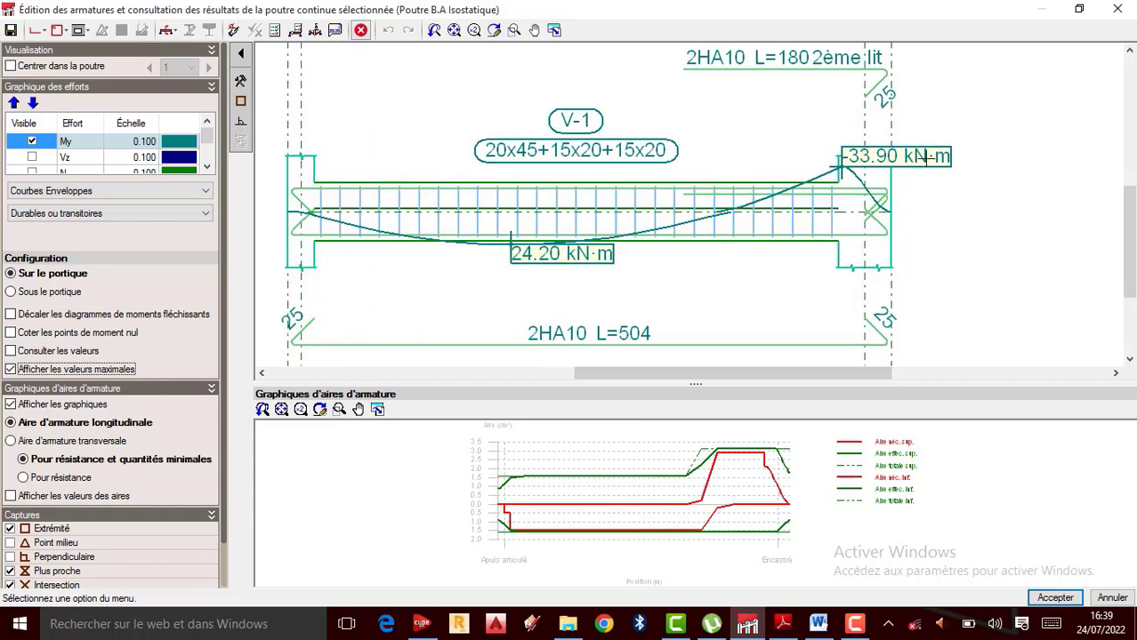
scroll(839, 158, up, 1)
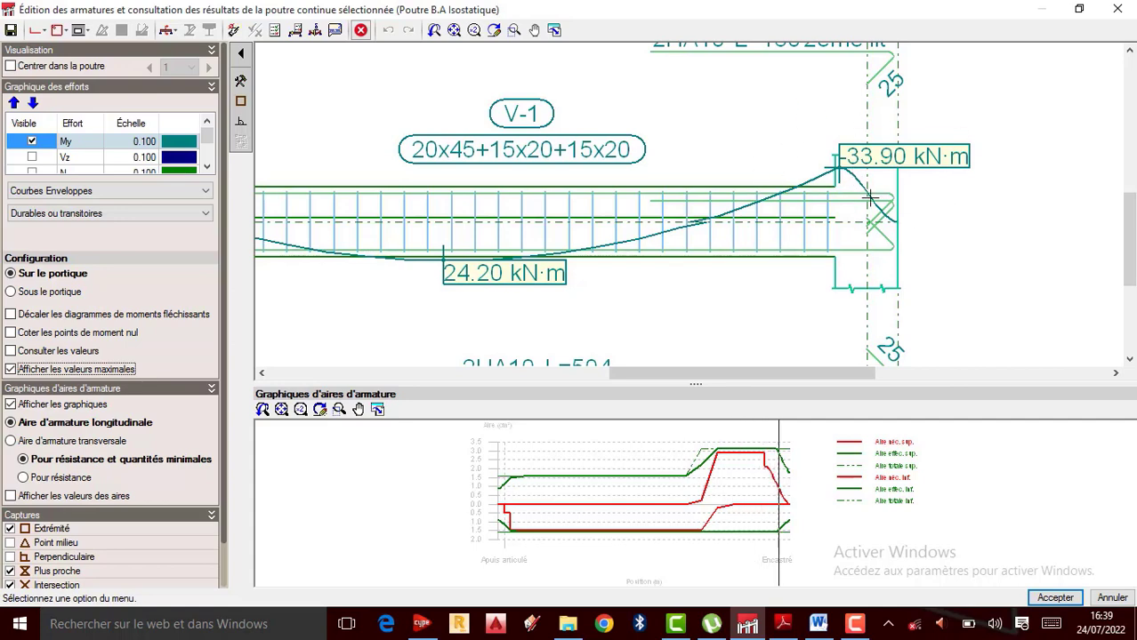
scroll(805, 195, up, 1)
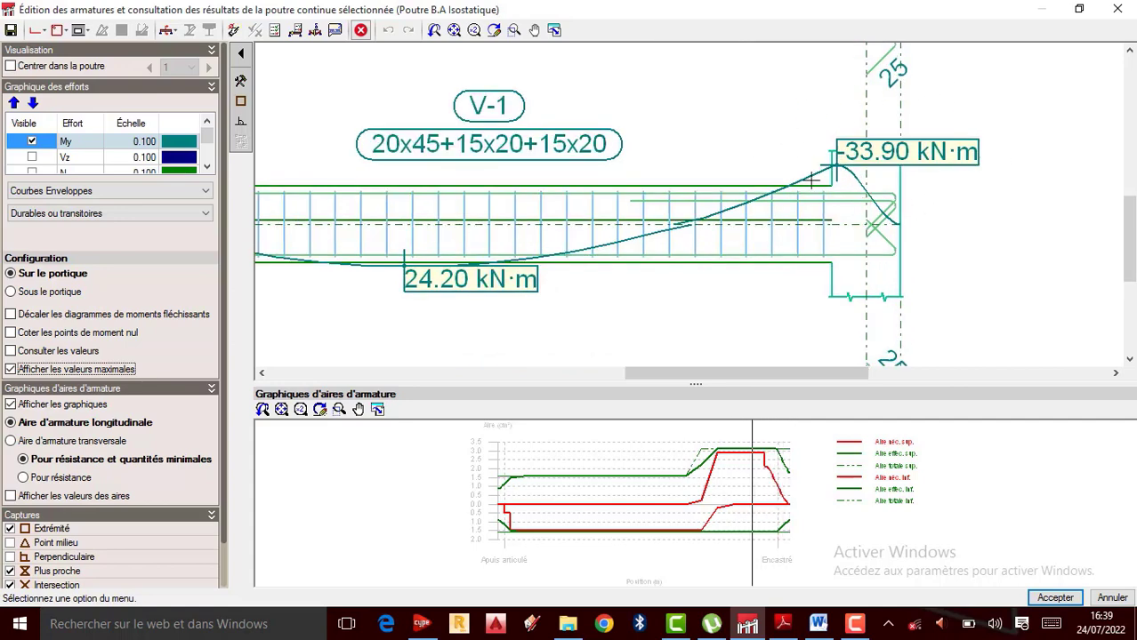
scroll(850, 180, up, 1)
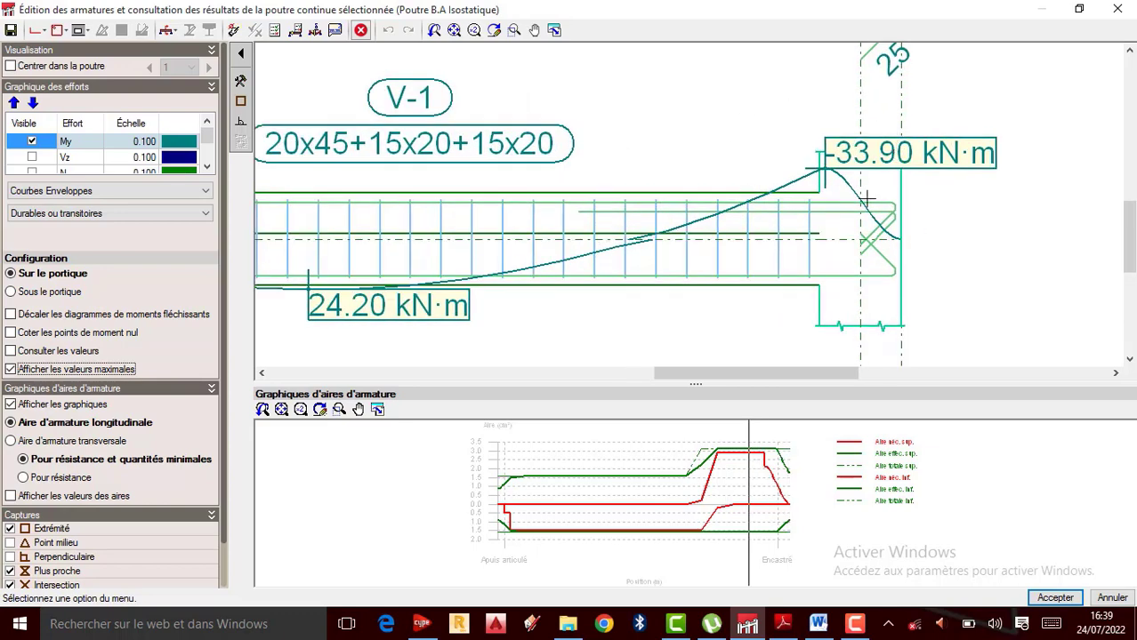
scroll(909, 189, down, 1)
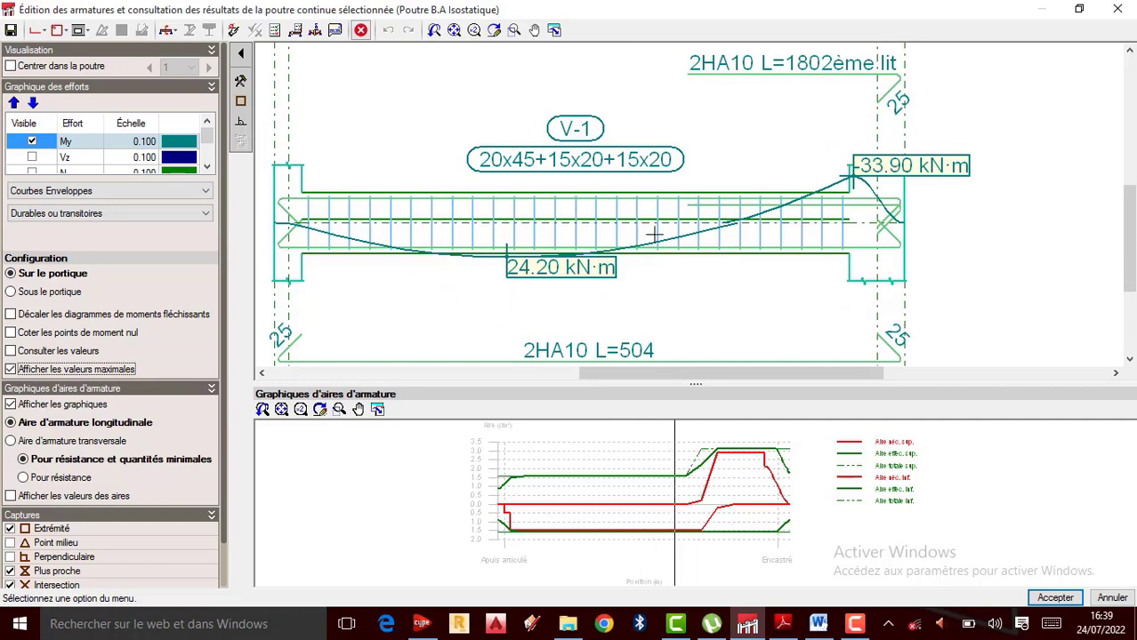
scroll(569, 276, down, 1)
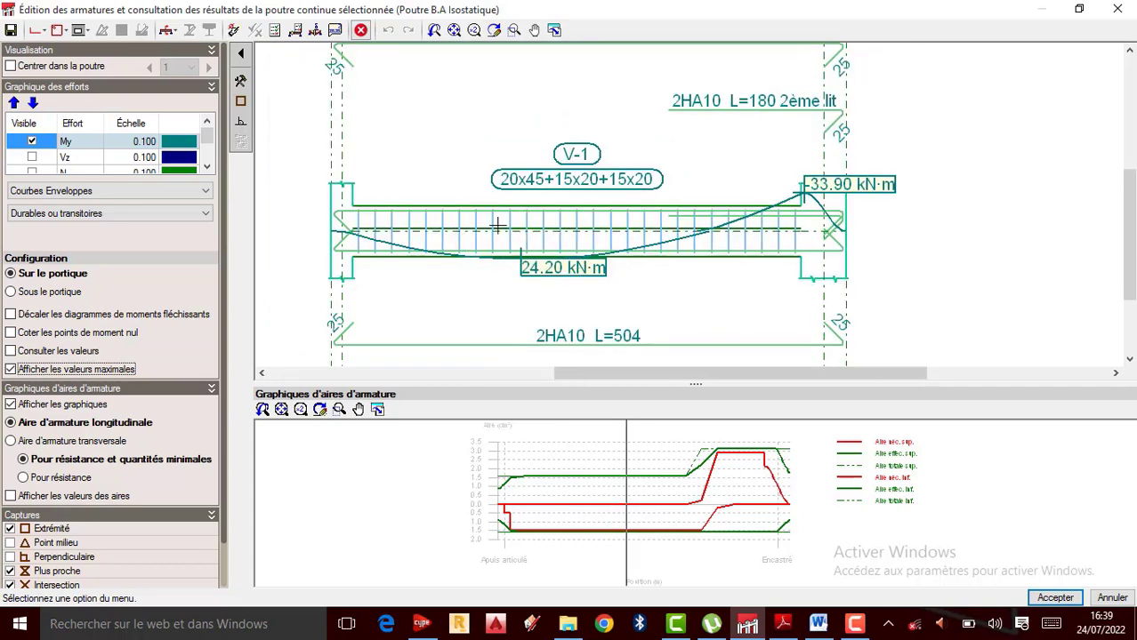
scroll(485, 285, up, 1)
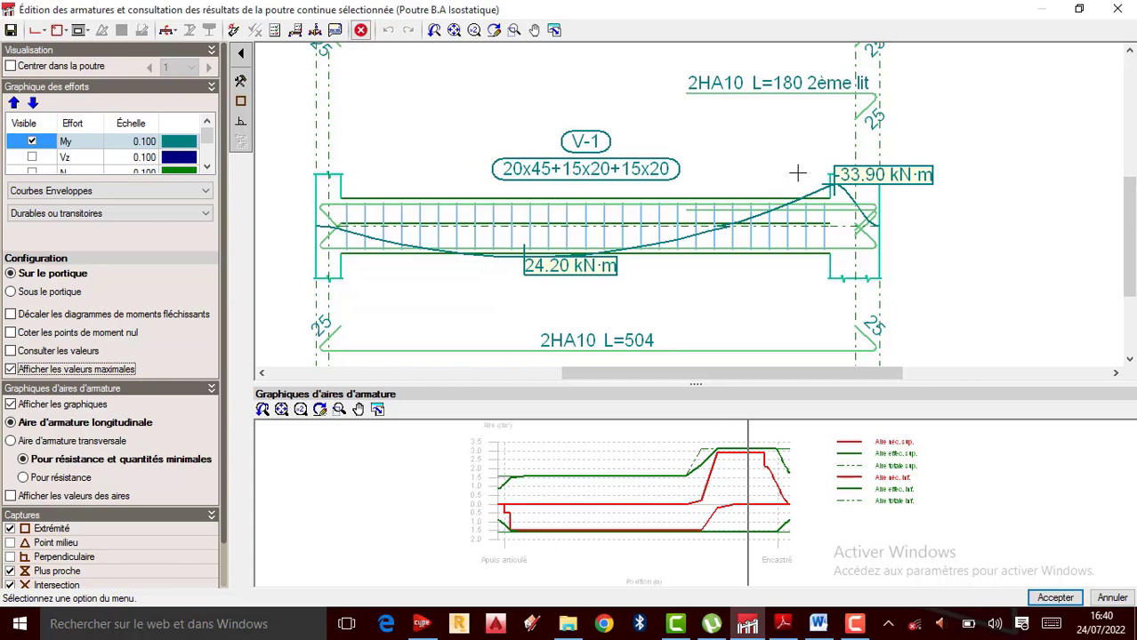
scroll(889, 182, down, 1)
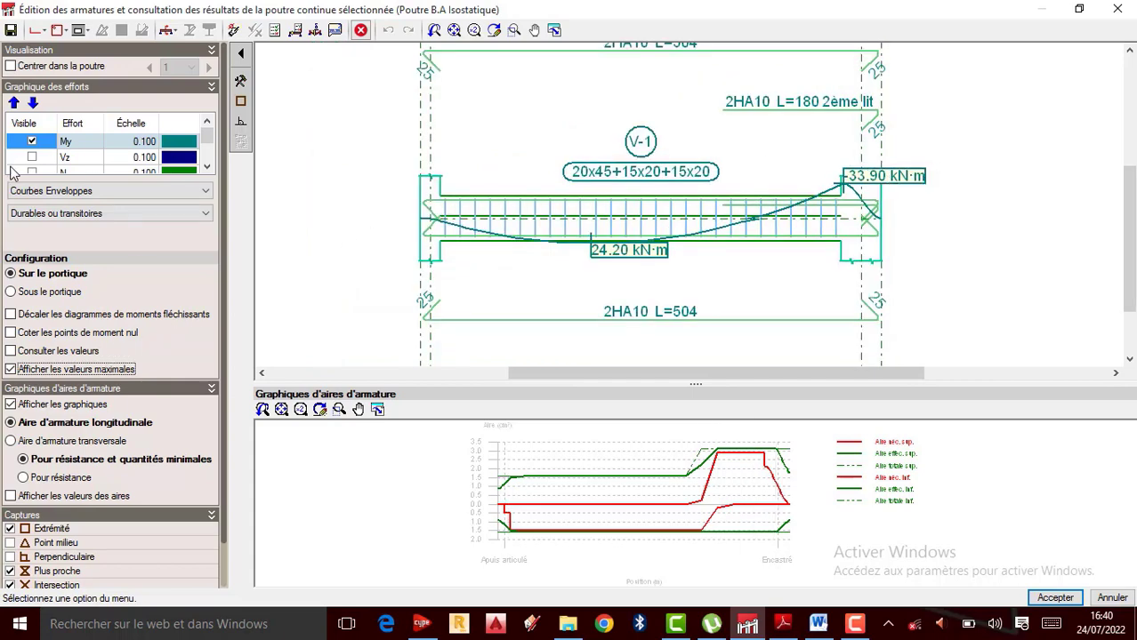
click(11, 370)
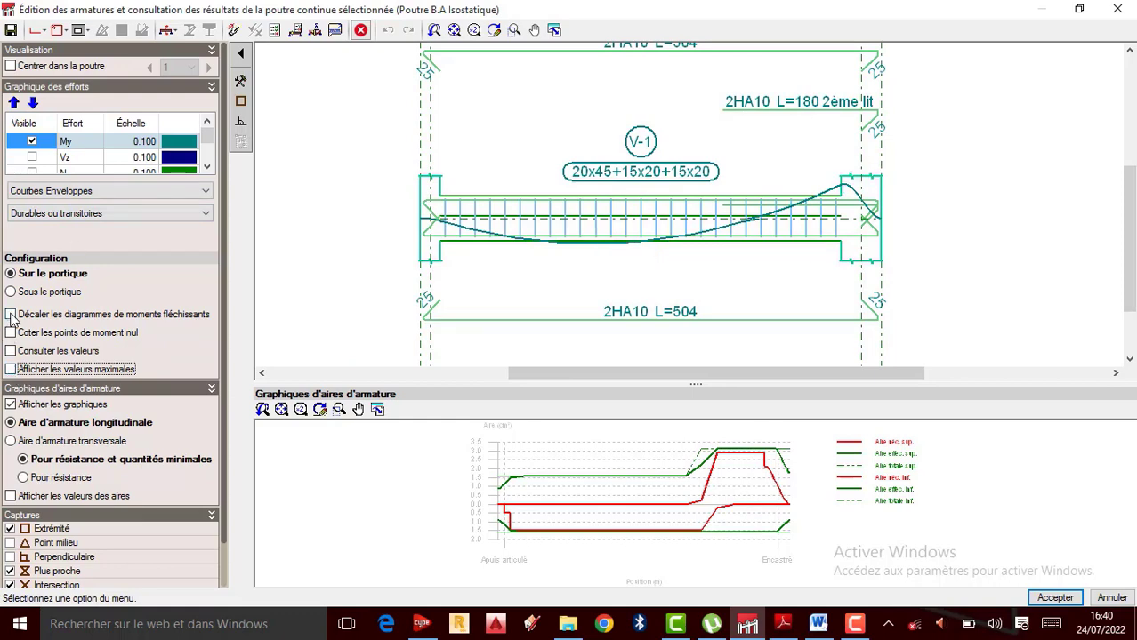
Show the maximum My values, examine the curve with the bending moment diagrams offset, and turn the offset off again
click(11, 370)
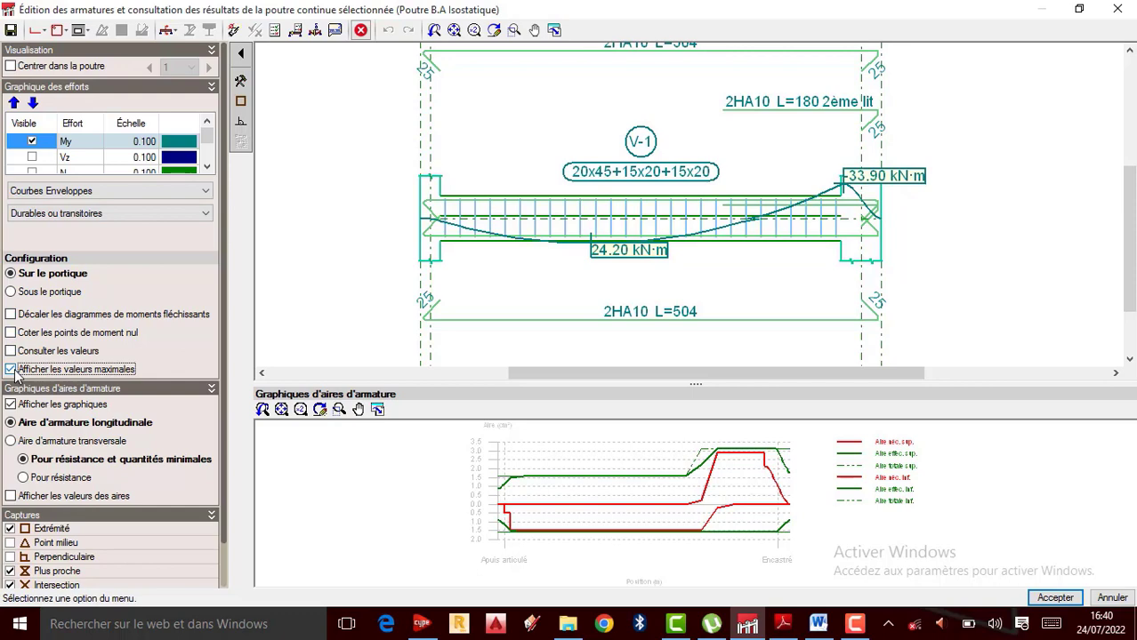
click(10, 315)
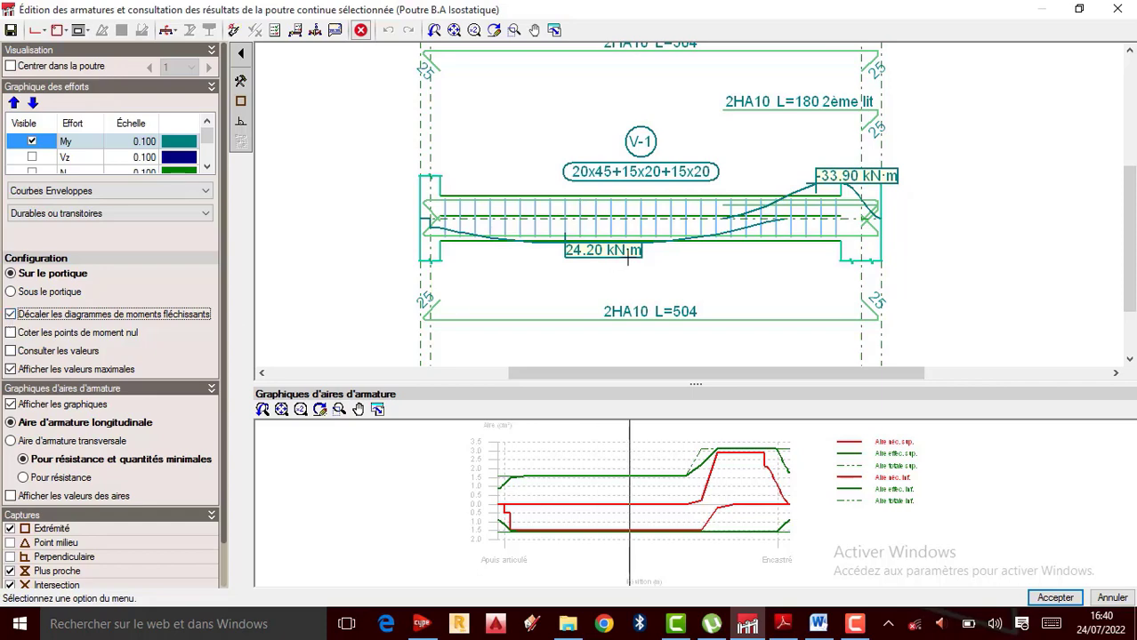
scroll(756, 218, up, 2)
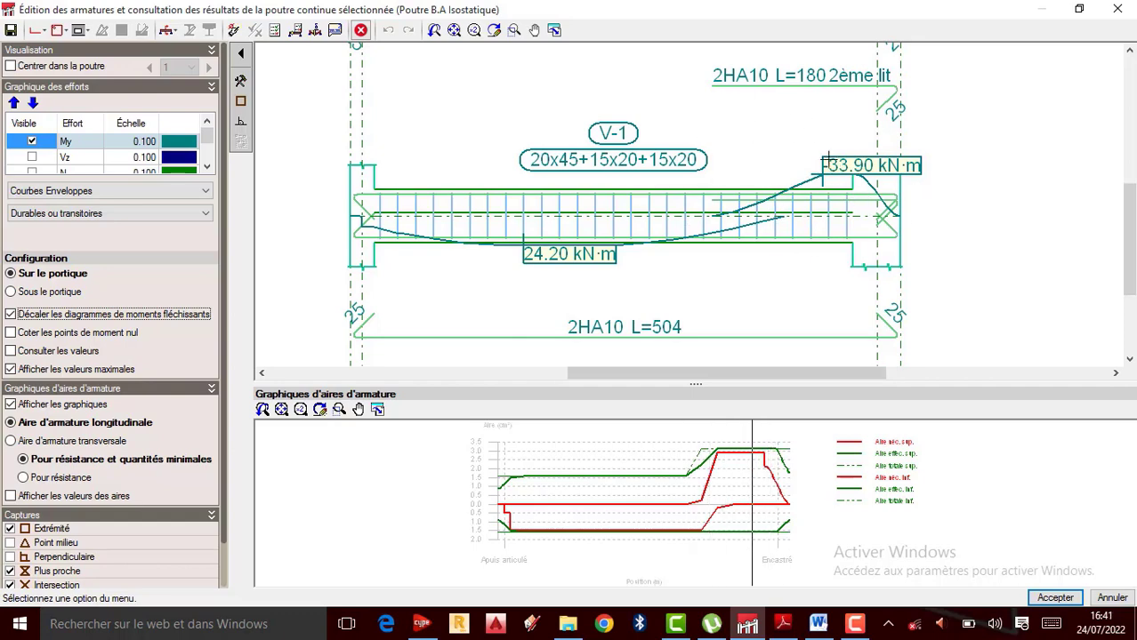
scroll(828, 161, up, 1)
scroll(828, 162, up, 1)
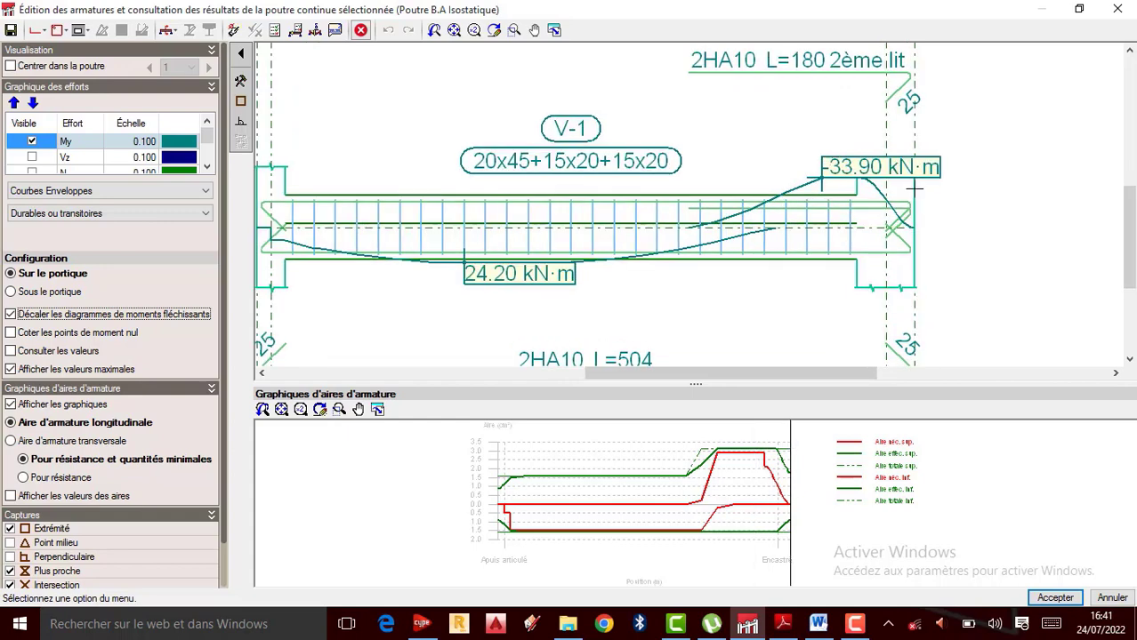
scroll(913, 184, down, 2)
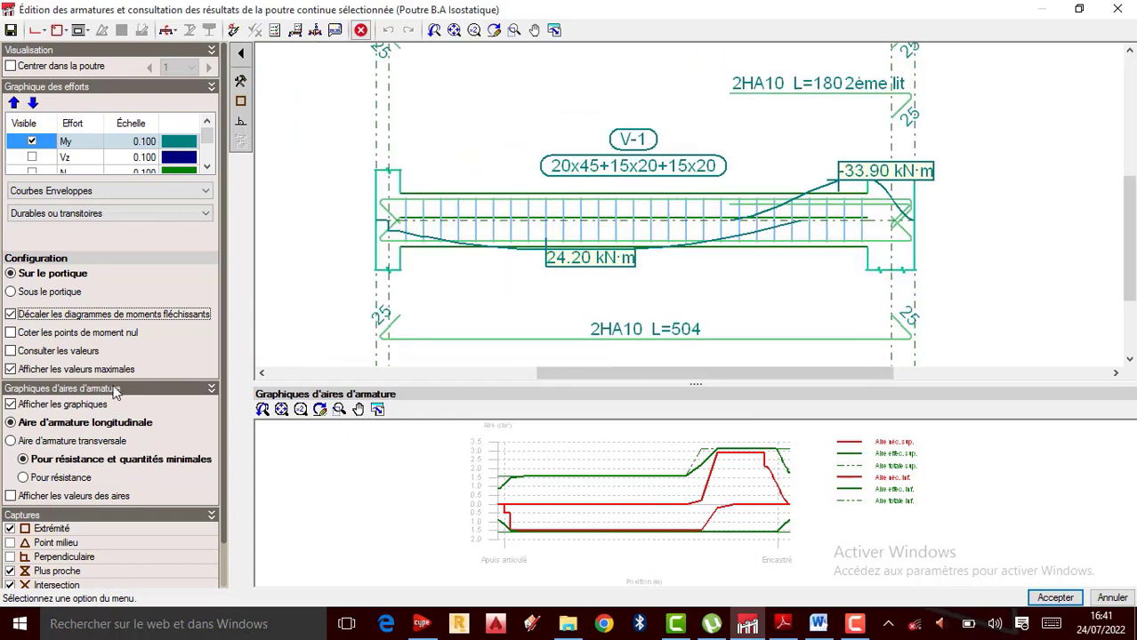
click(11, 315)
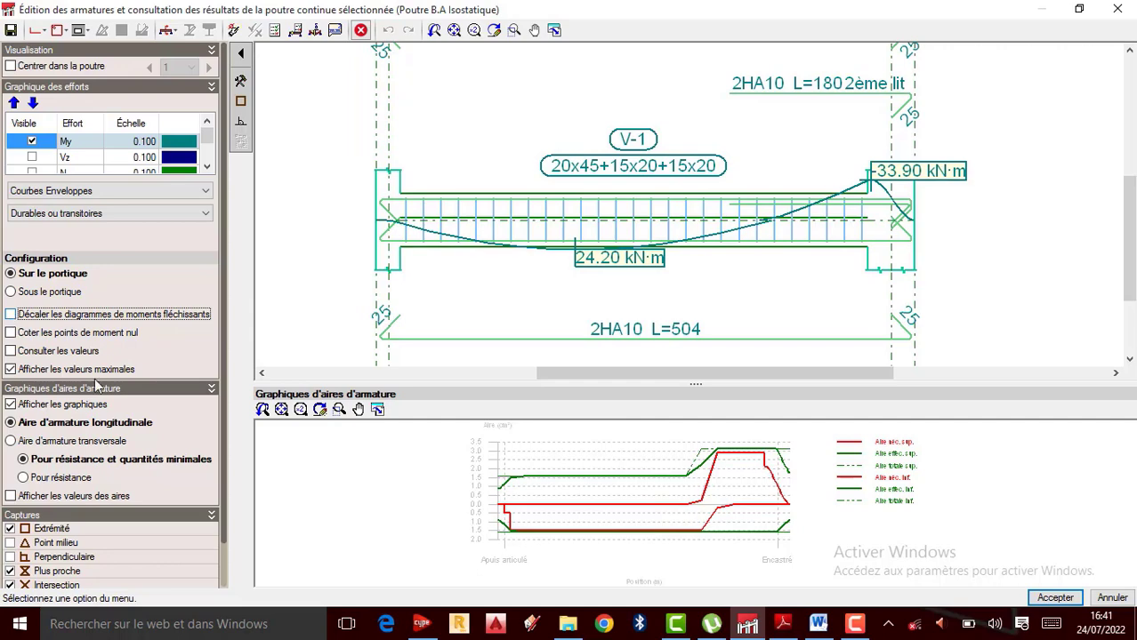
Dimension the zero-moment points on beam V-1, examine them against the My curve and bars, and hide the dimensions again
click(11, 335)
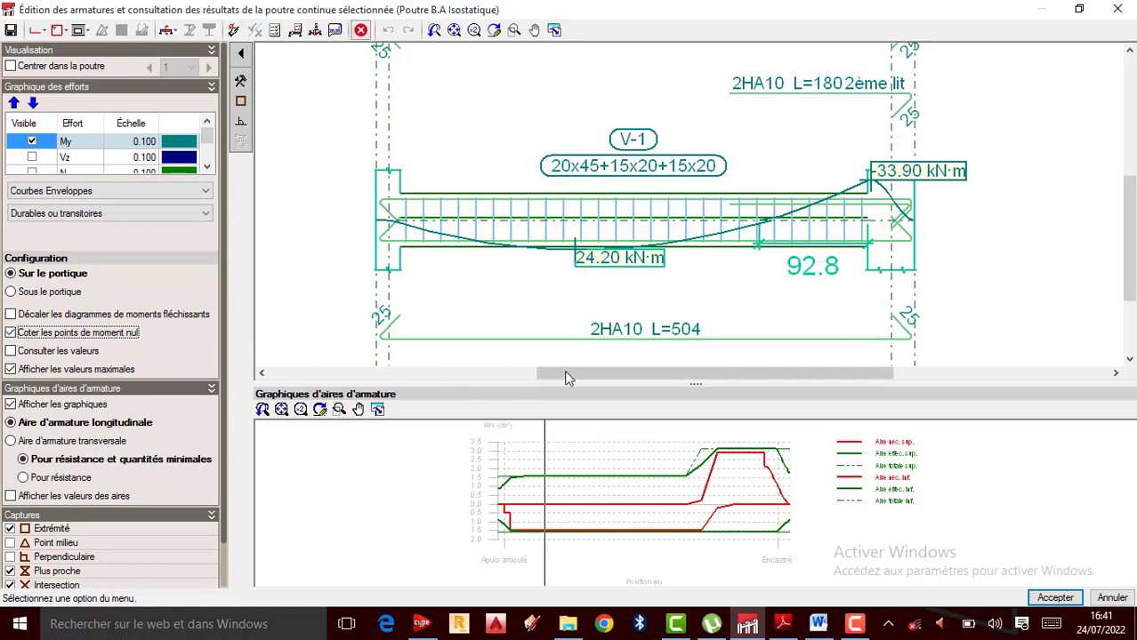
scroll(801, 242, up, 1)
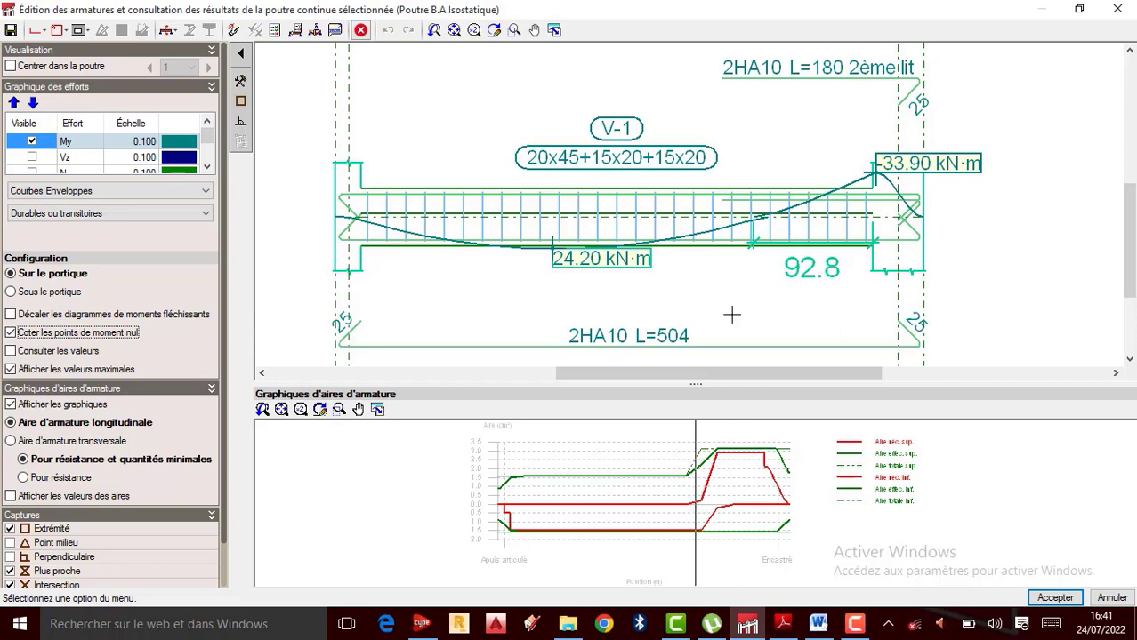
scroll(655, 244, up, 1)
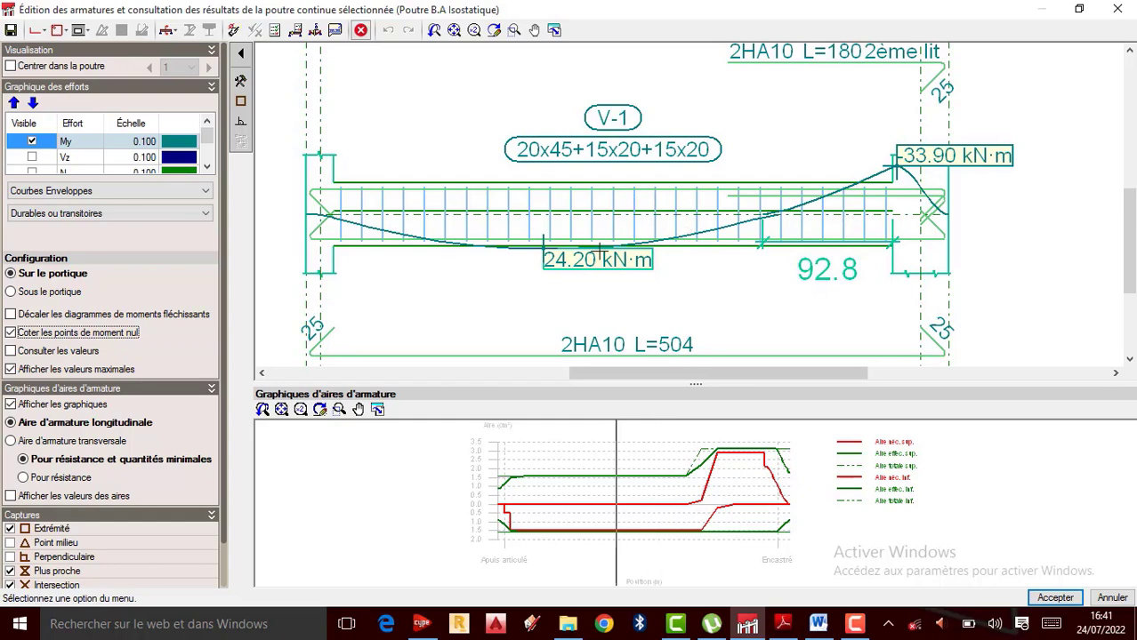
scroll(581, 206, up, 1)
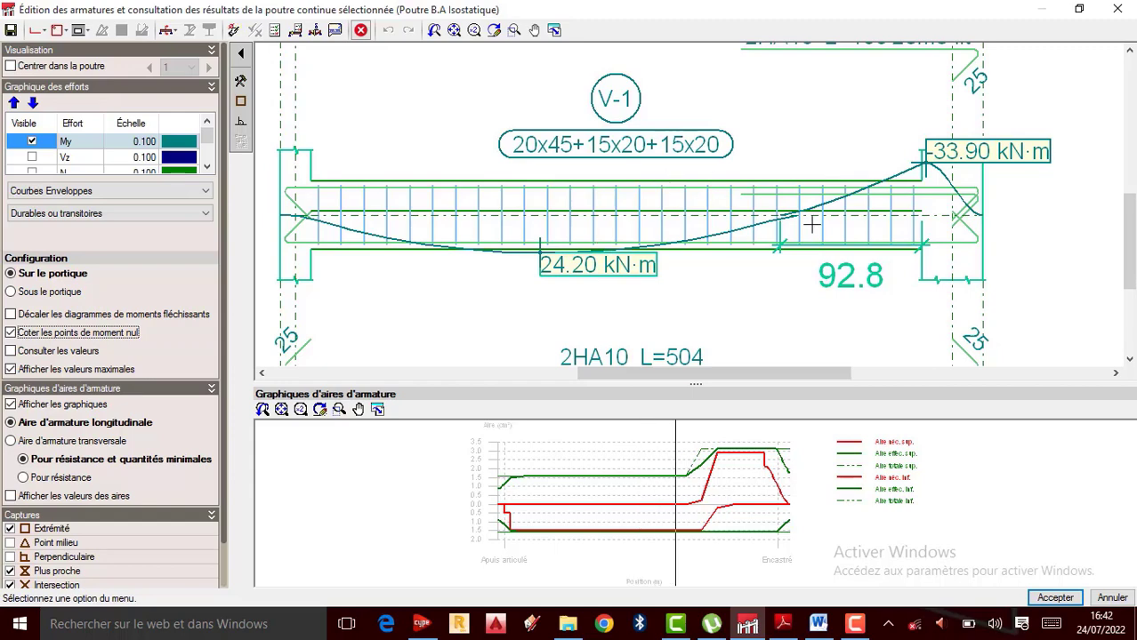
scroll(816, 226, down, 2)
scroll(706, 170, up, 1)
scroll(706, 170, up, 2)
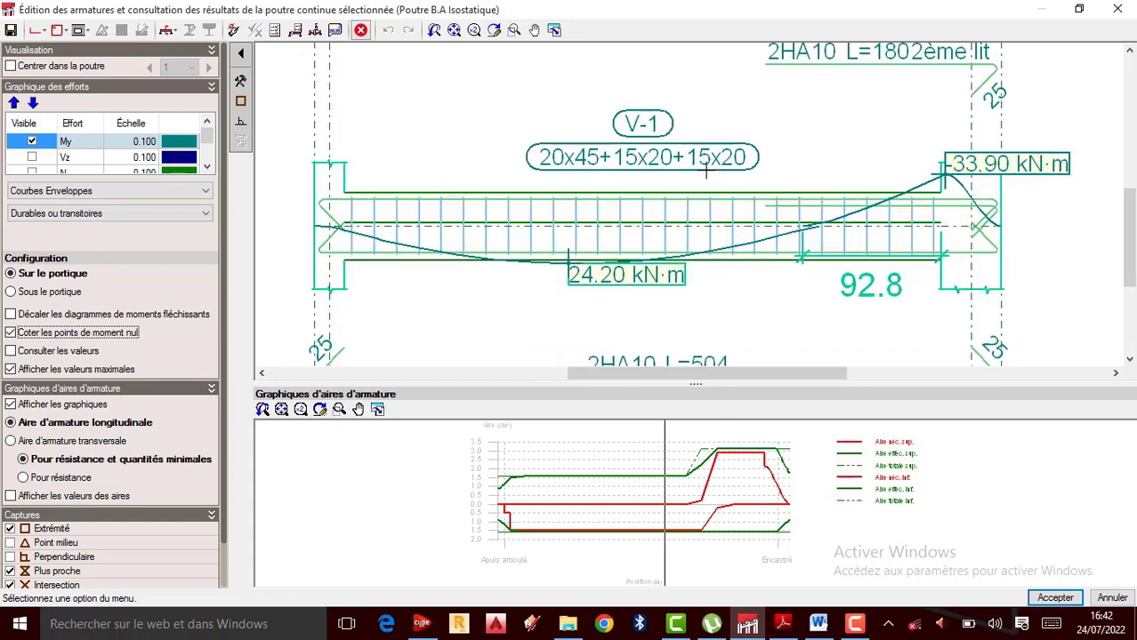
scroll(706, 170, down, 1)
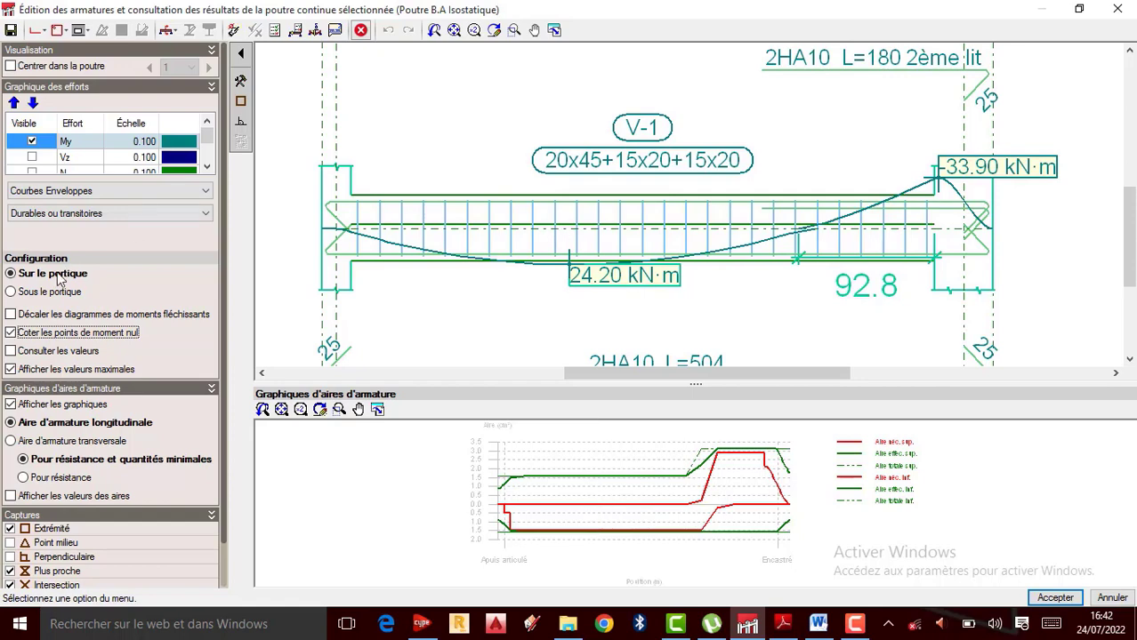
click(18, 336)
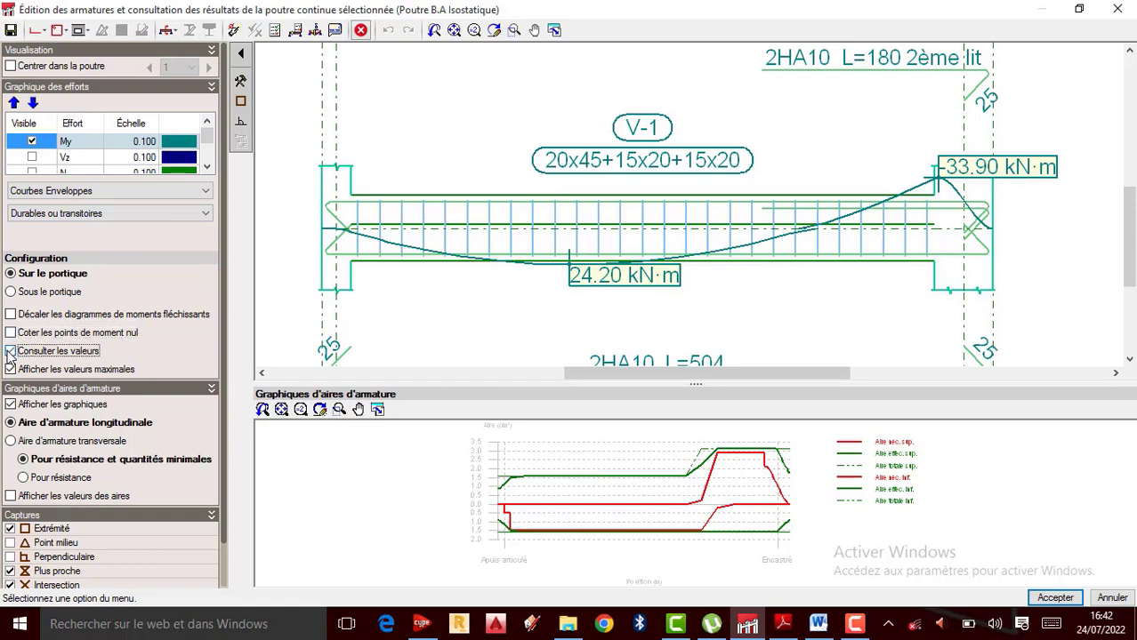
Turn on value consultation and read the My values along beam V-1 from the Apuis articulé support towards the Encastré support
click(10, 351)
mouse_move(406, 303)
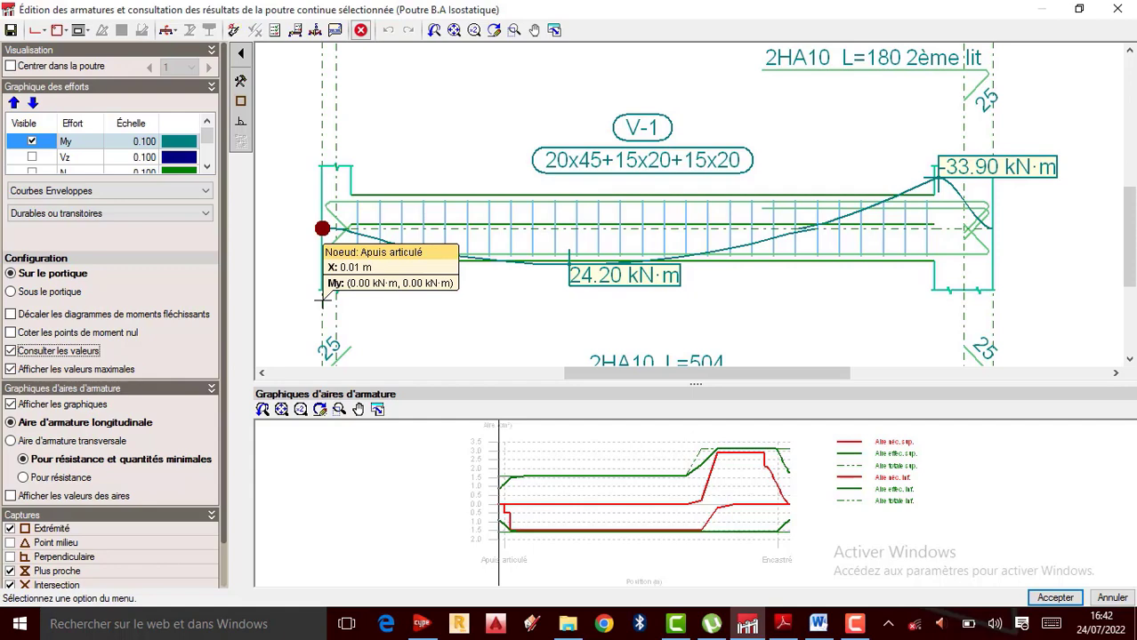
scroll(292, 223, up, 1)
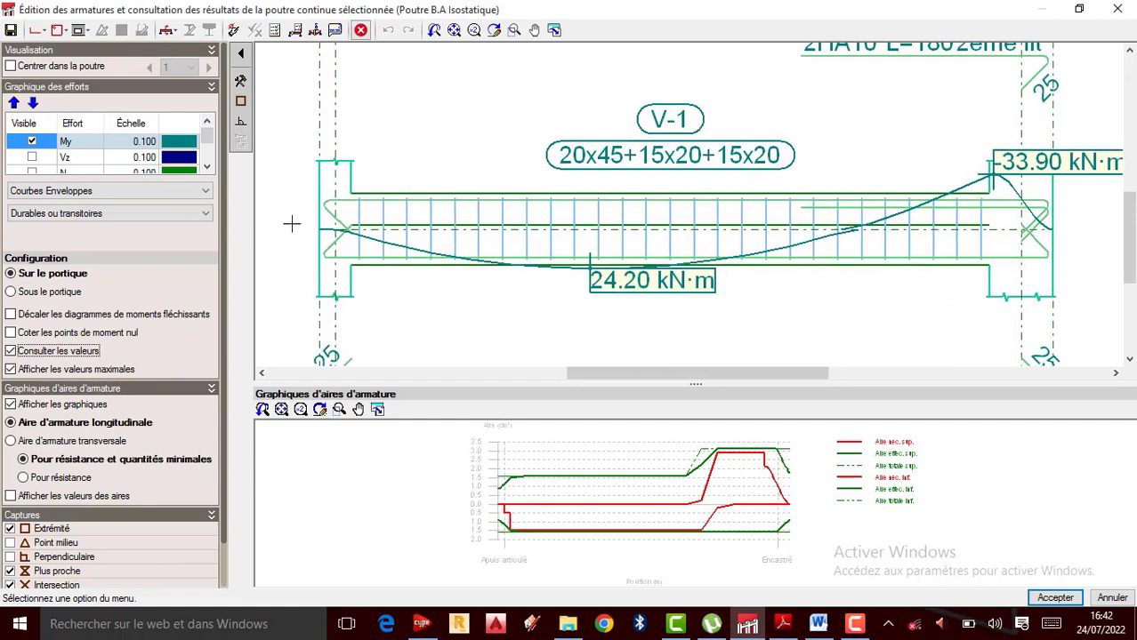
mouse_move(320, 228)
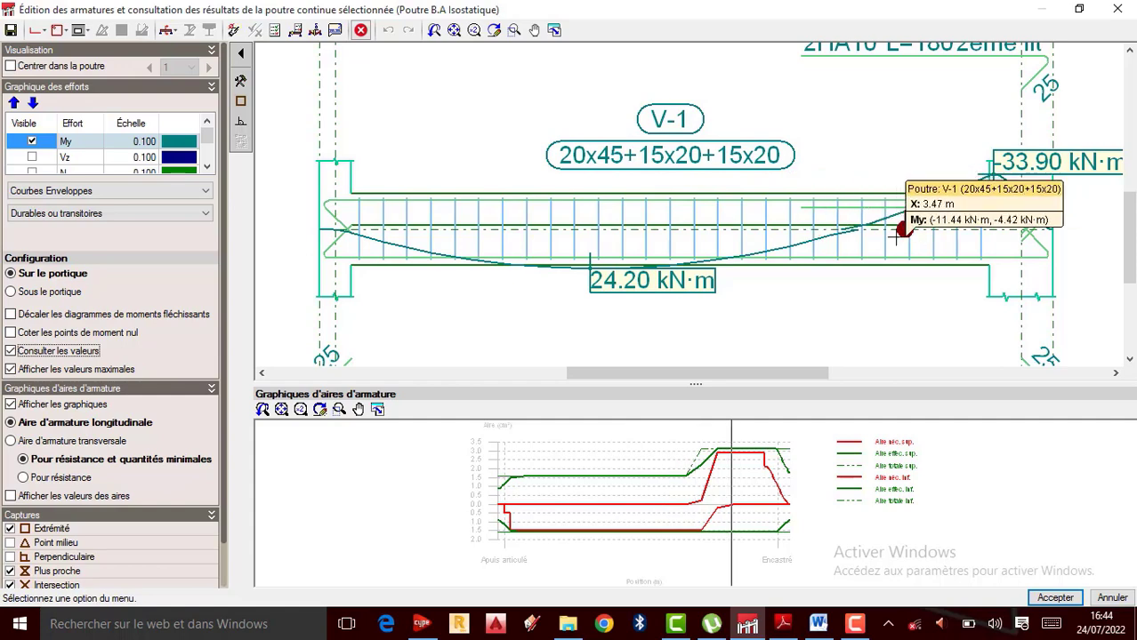
scroll(874, 234, down, 2)
scroll(875, 237, up, 1)
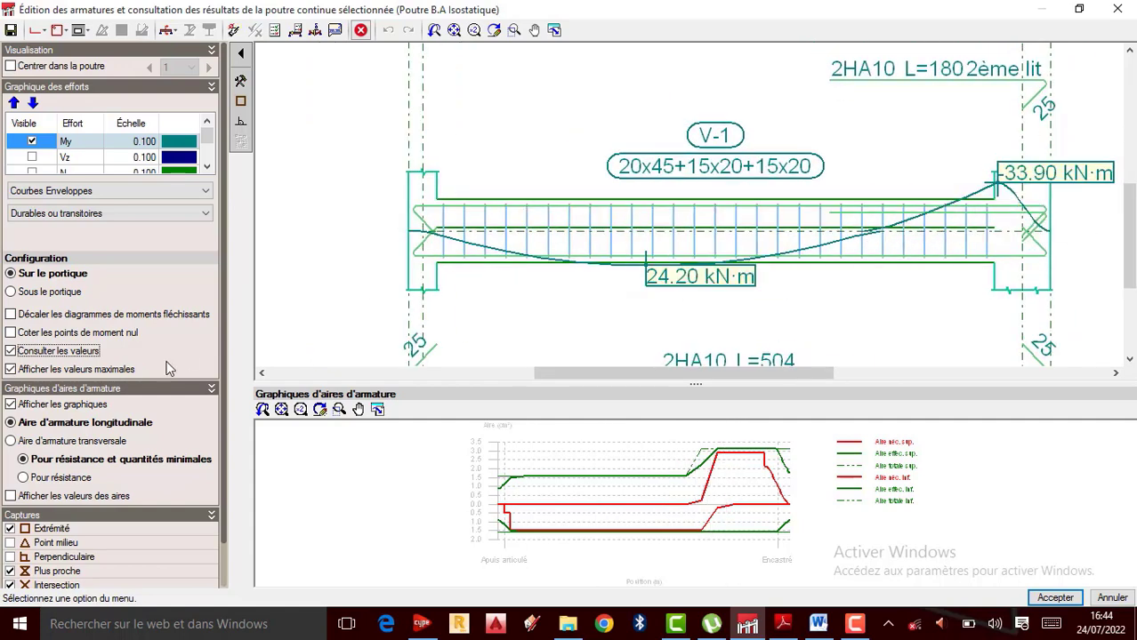
Try placing the diagram under the frame and centring the view in the beam, restoring both options
click(12, 293)
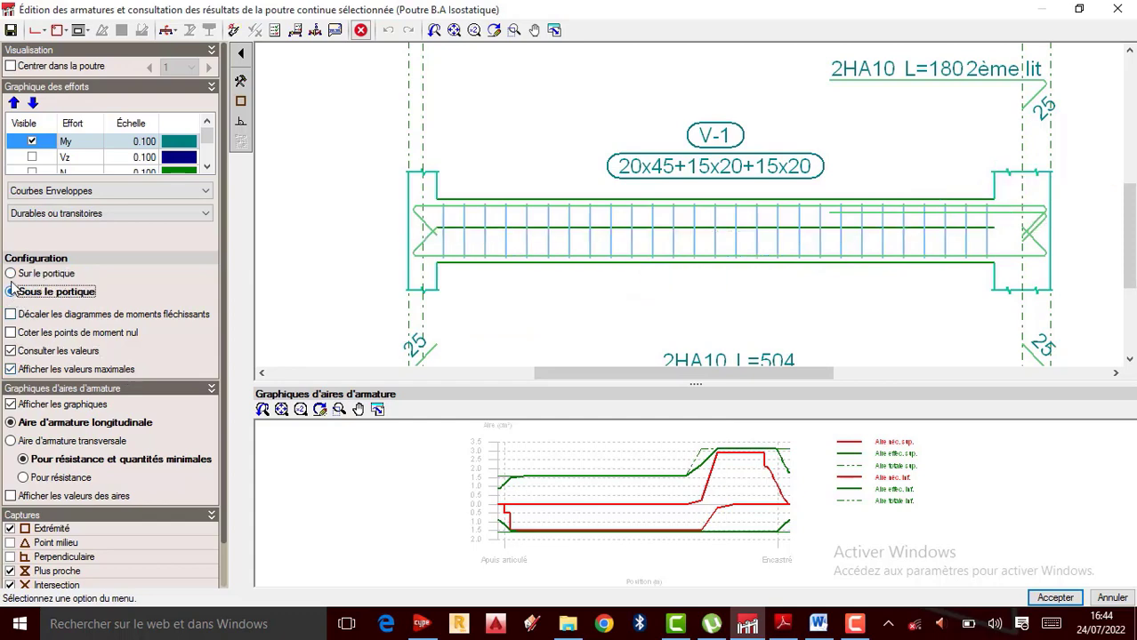
click(11, 274)
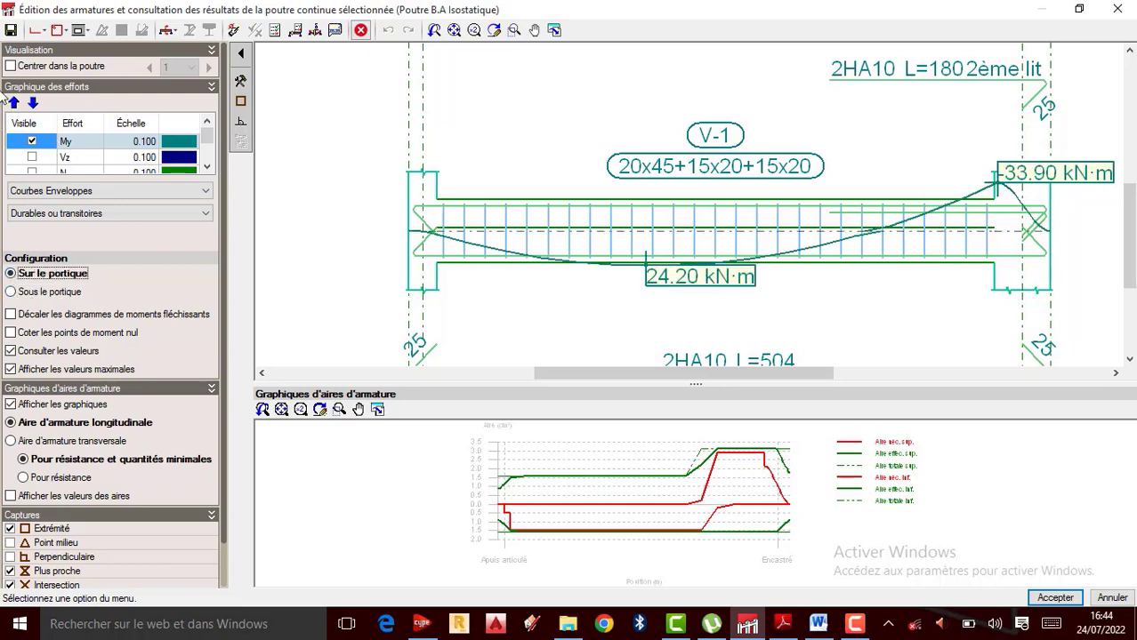
click(11, 67)
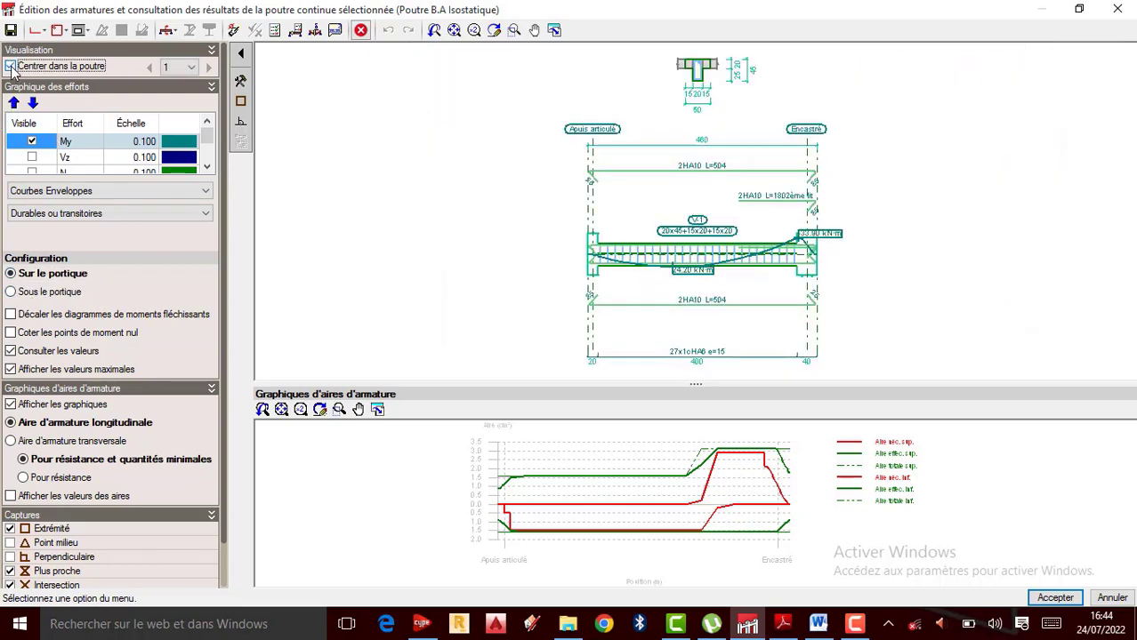
click(10, 67)
scroll(645, 311, up, 1)
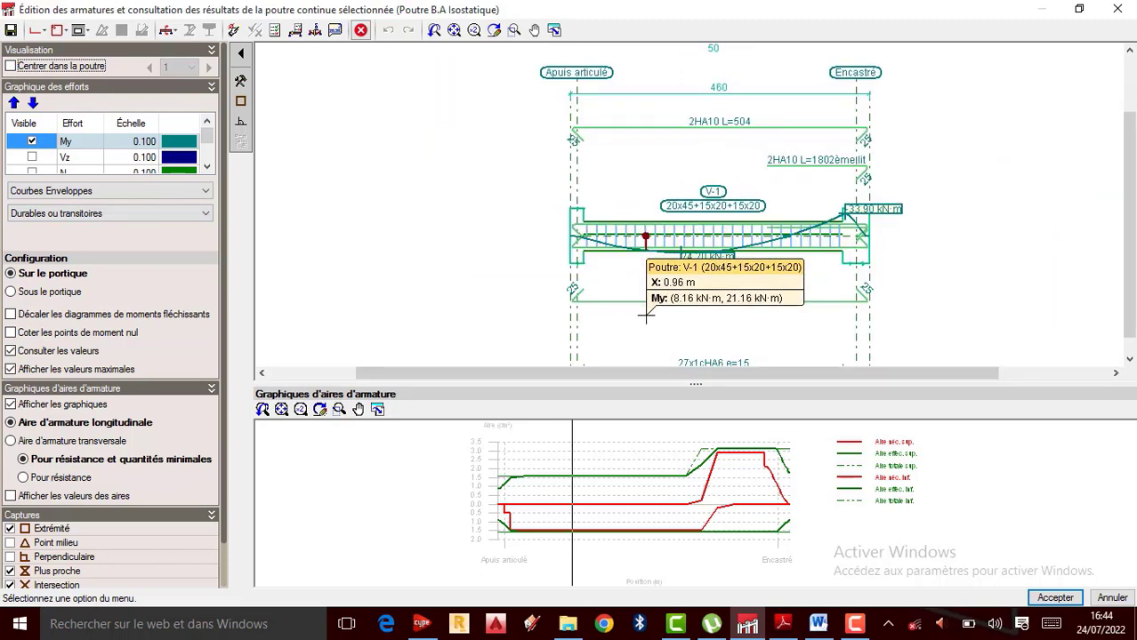
scroll(645, 312, up, 1)
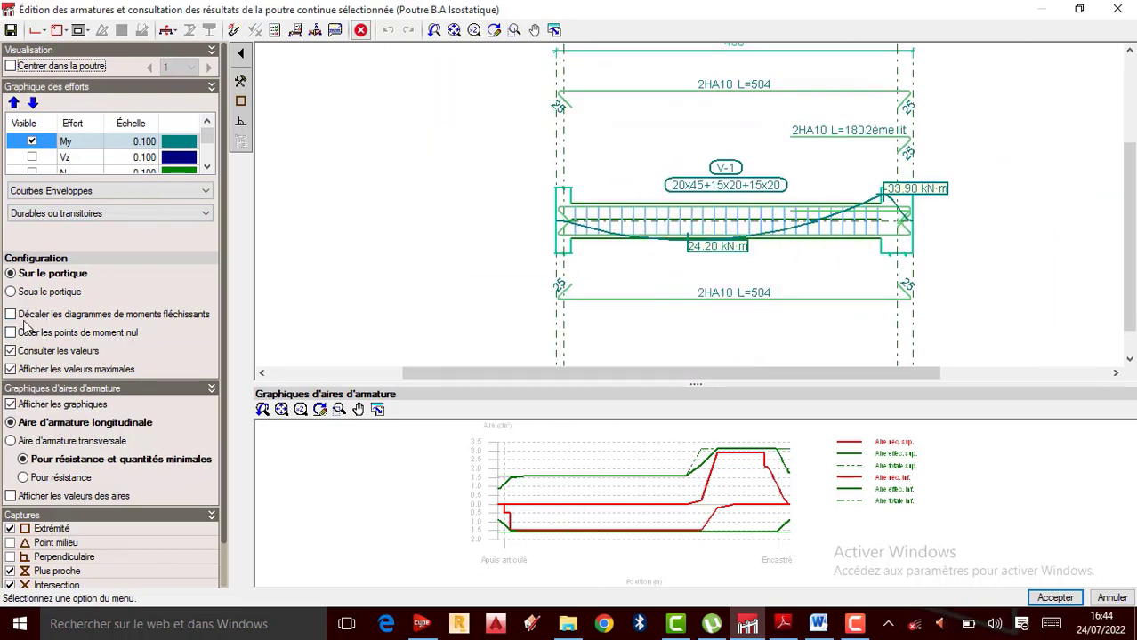
scroll(763, 215, up, 1)
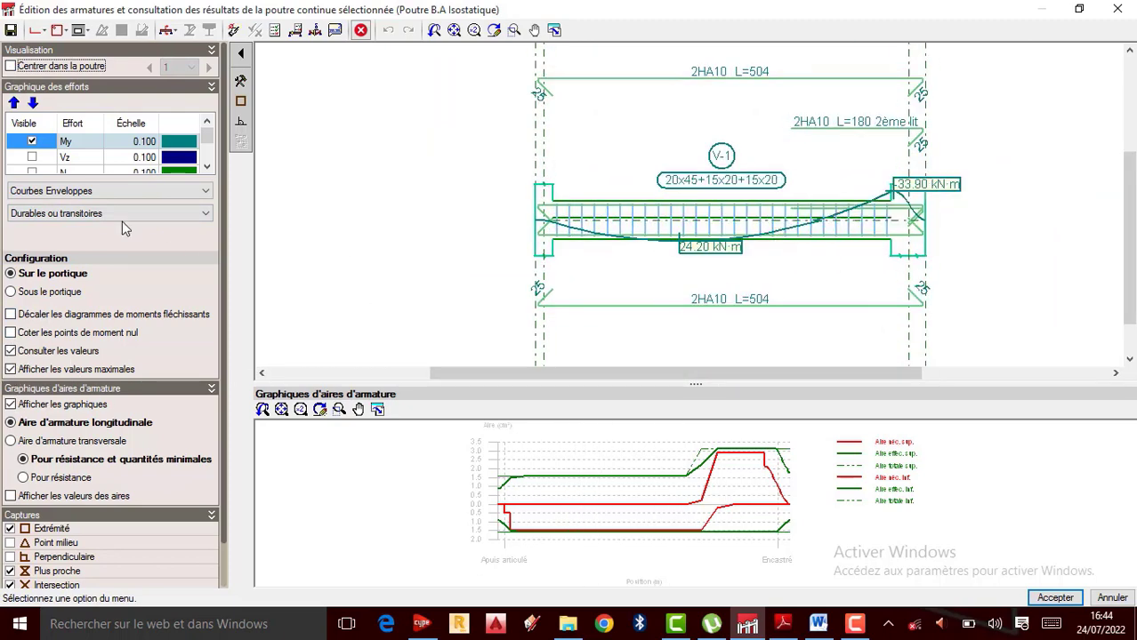
Hide the My bending moment diagram and display the Vz shear force diagram on beam V-1
click(32, 143)
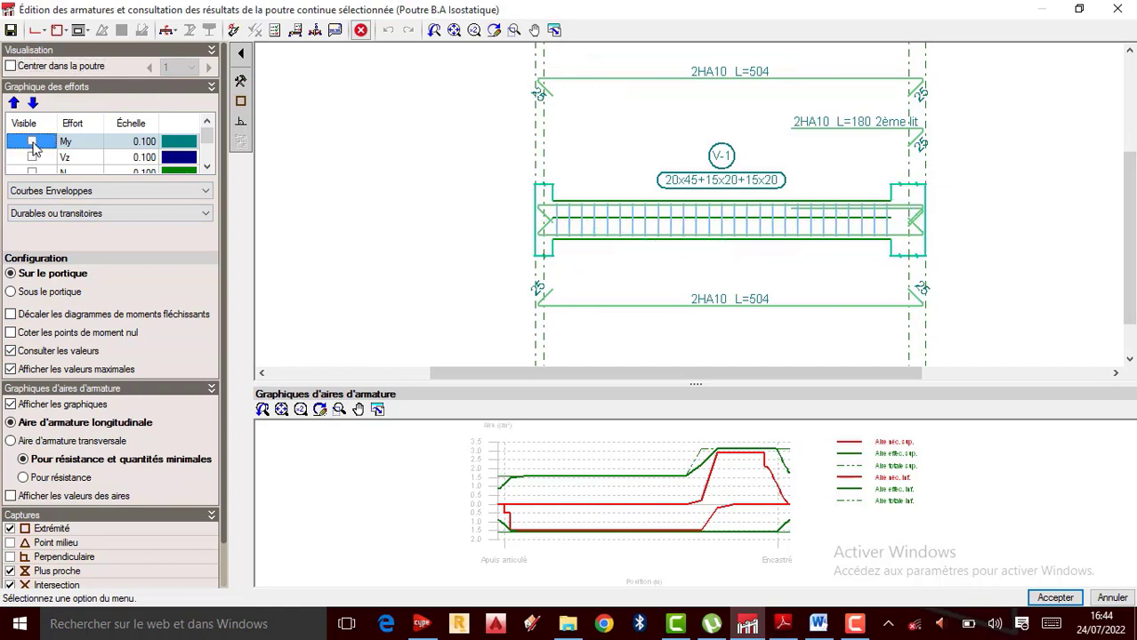
click(207, 167)
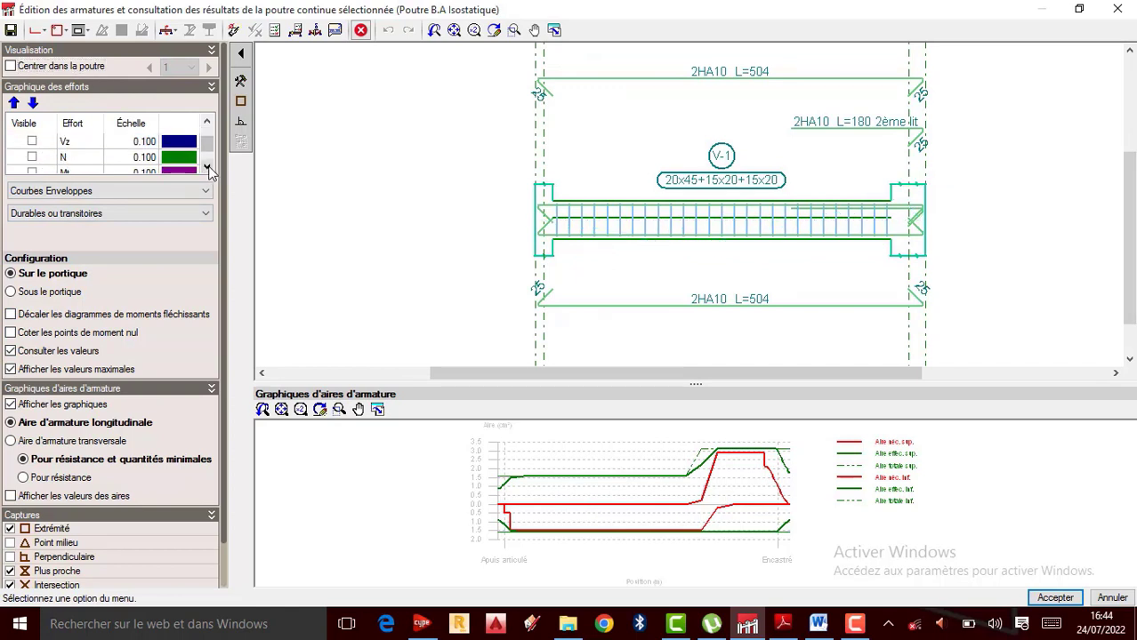
click(32, 141)
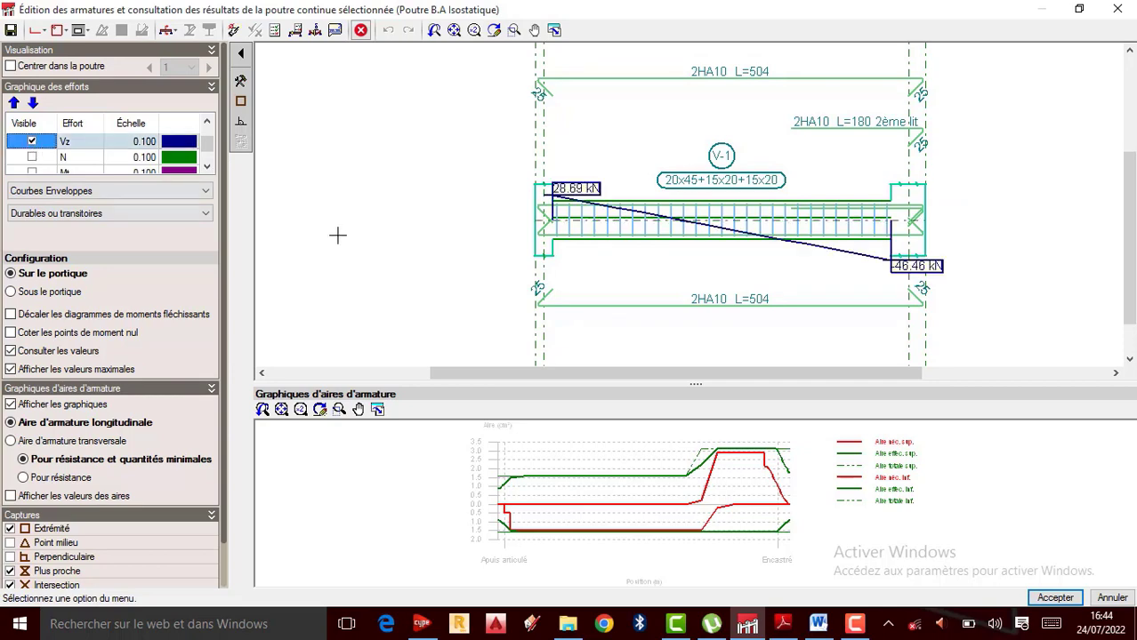
Examine the Vz values from the Apuis articulé support to the Encastré support, and turn value consultation off
mouse_move(618, 217)
scroll(618, 217, up, 3)
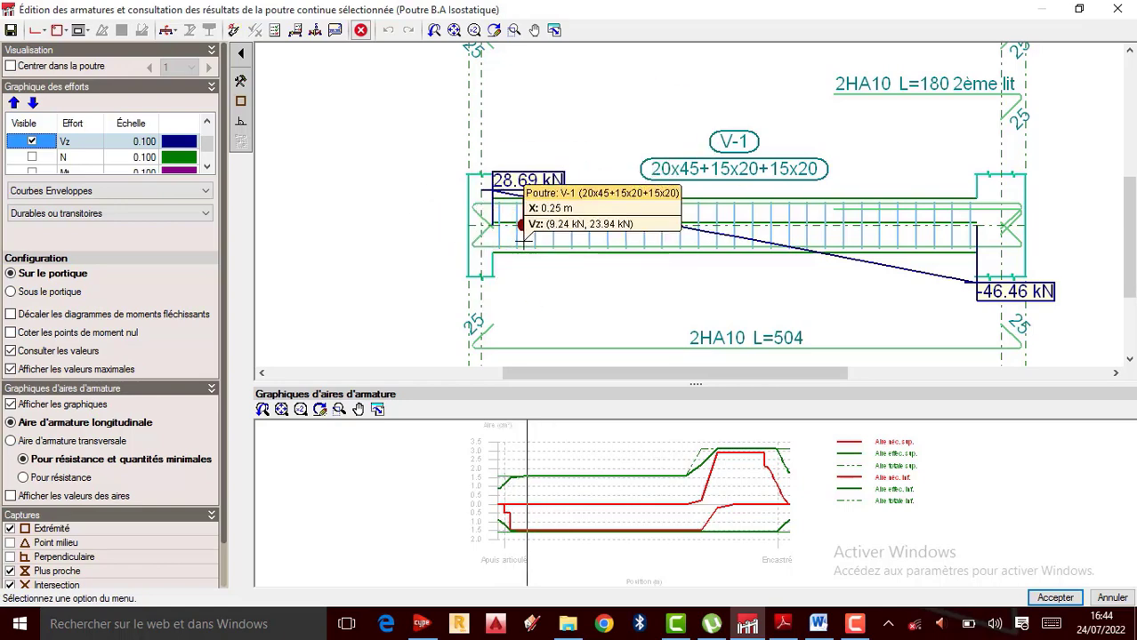
scroll(520, 236, up, 2)
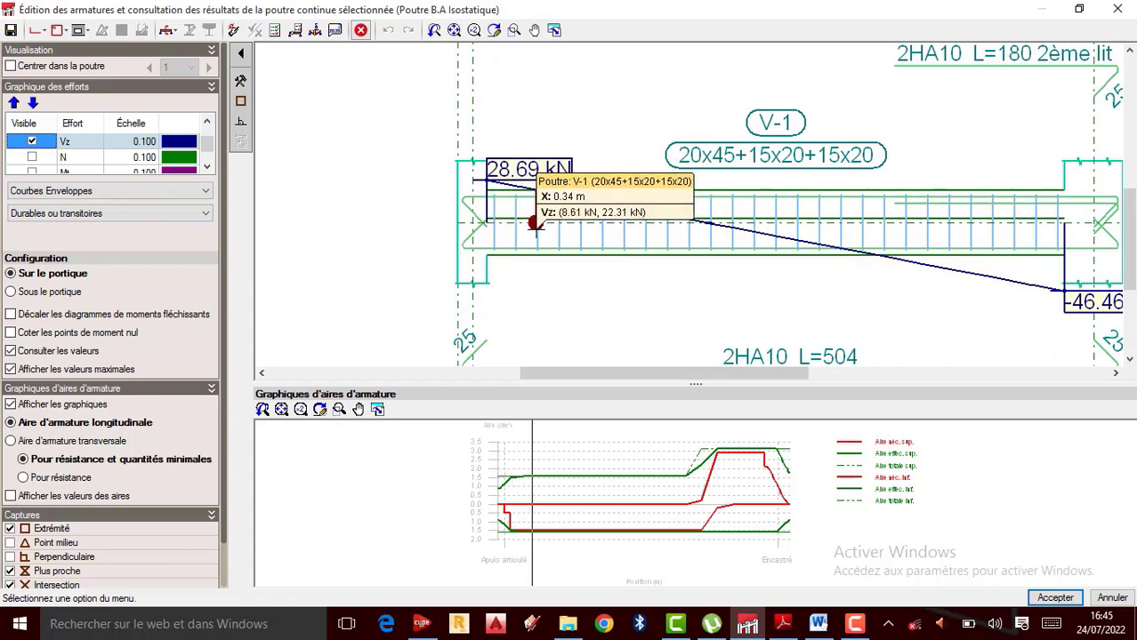
scroll(409, 228, down, 2)
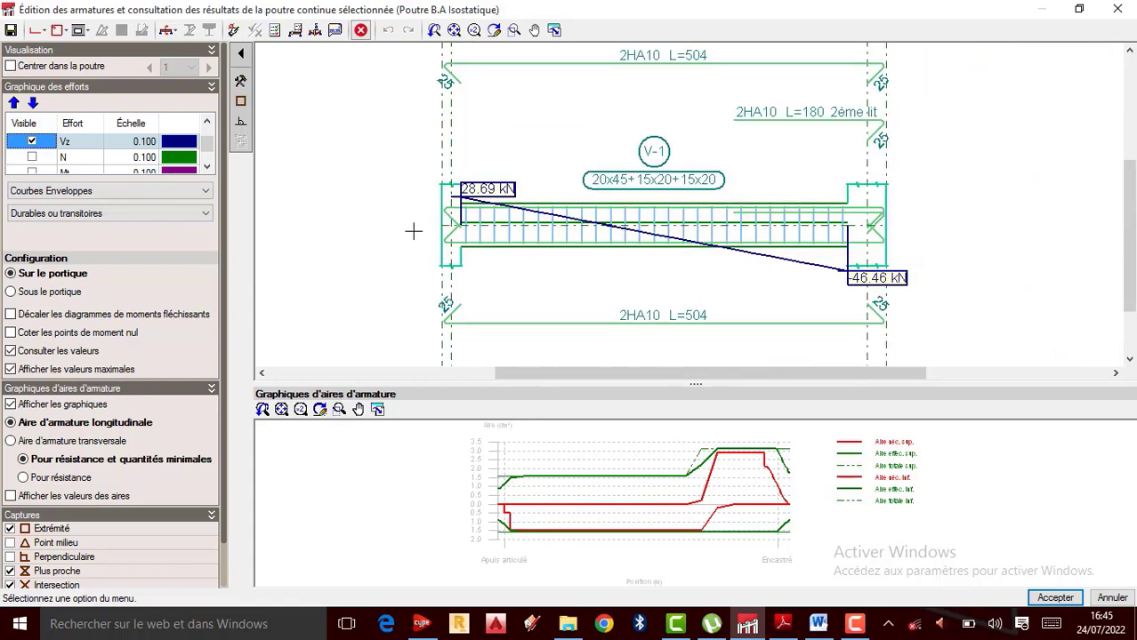
scroll(903, 259, up, 3)
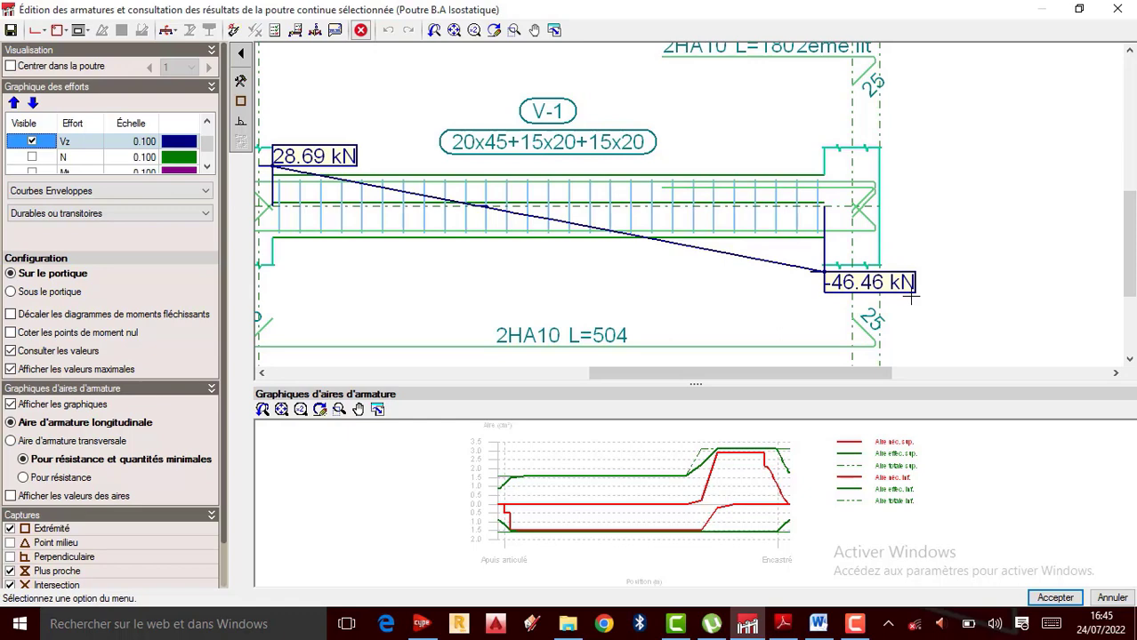
scroll(912, 298, down, 1)
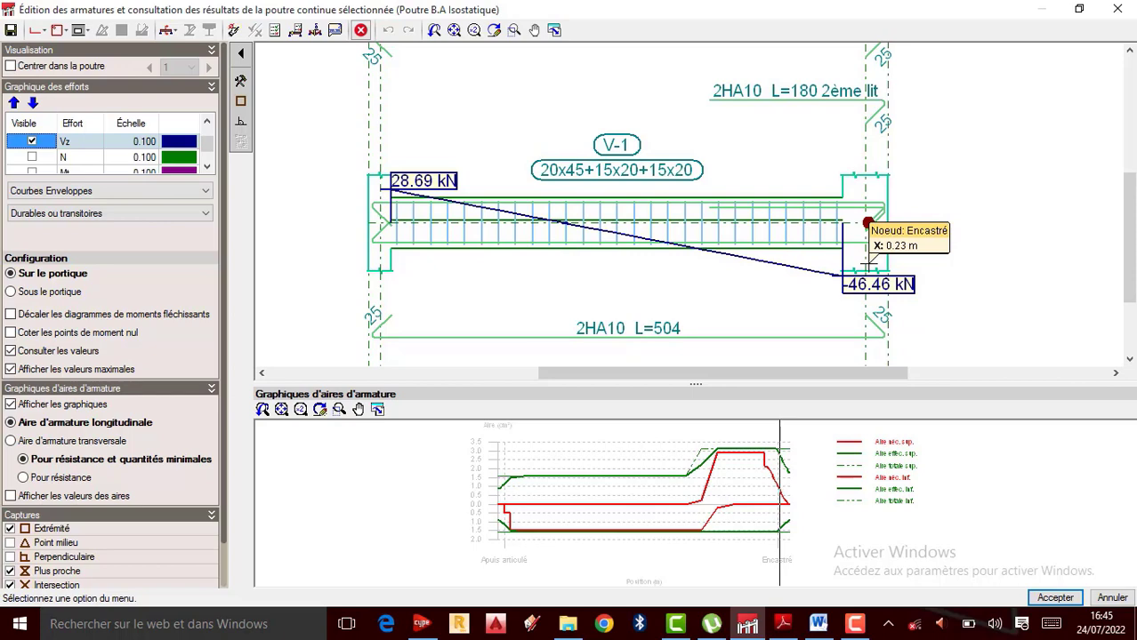
click(10, 370)
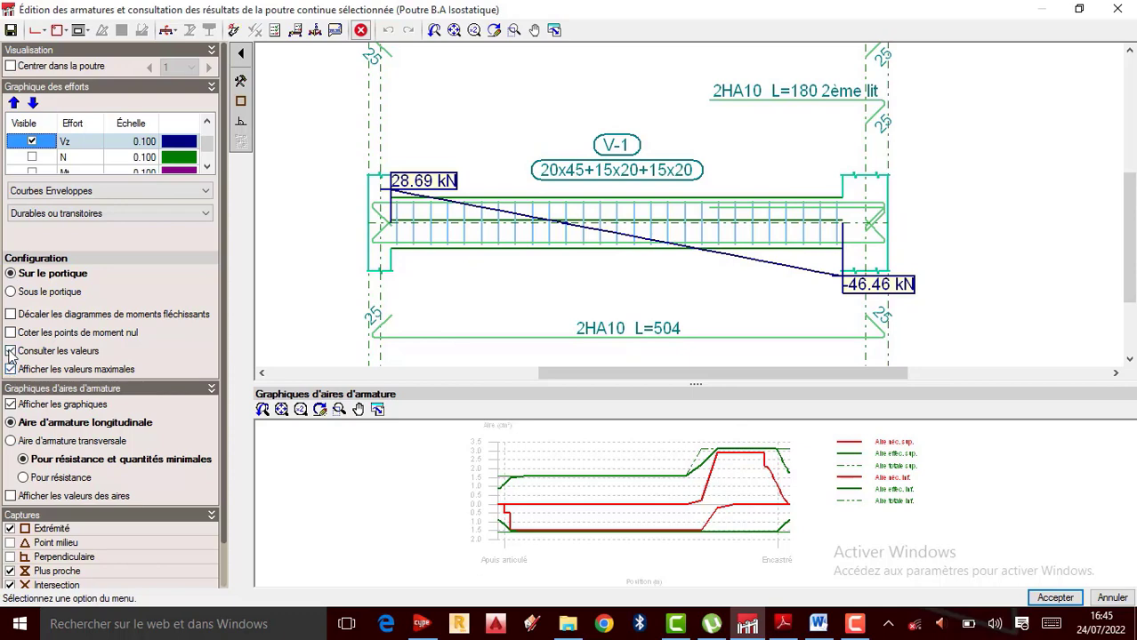
click(11, 351)
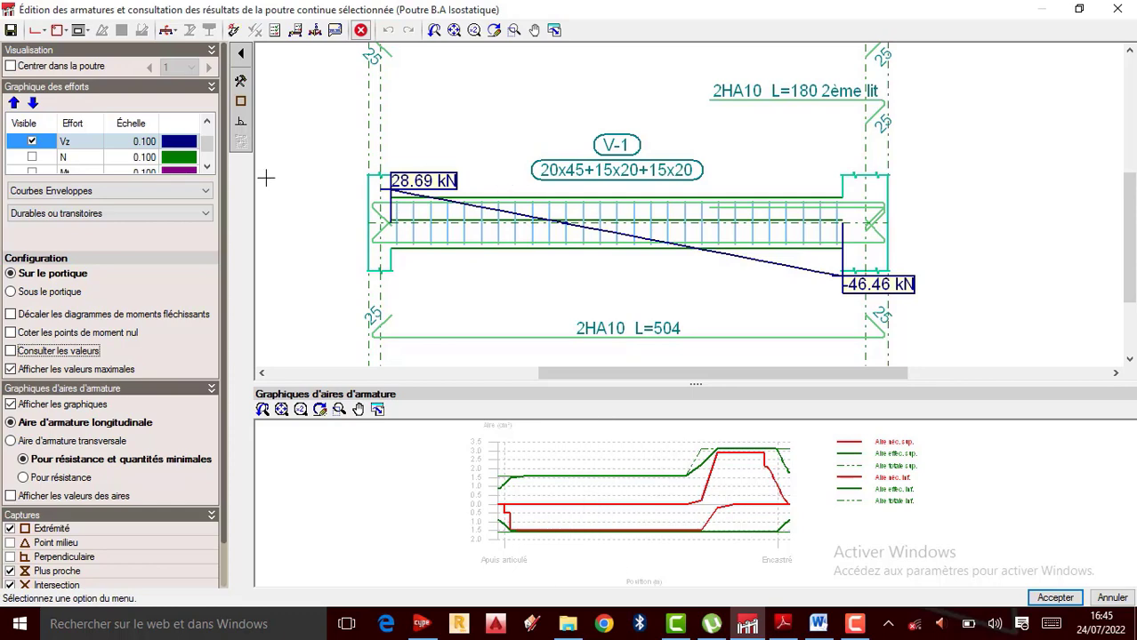
click(171, 145)
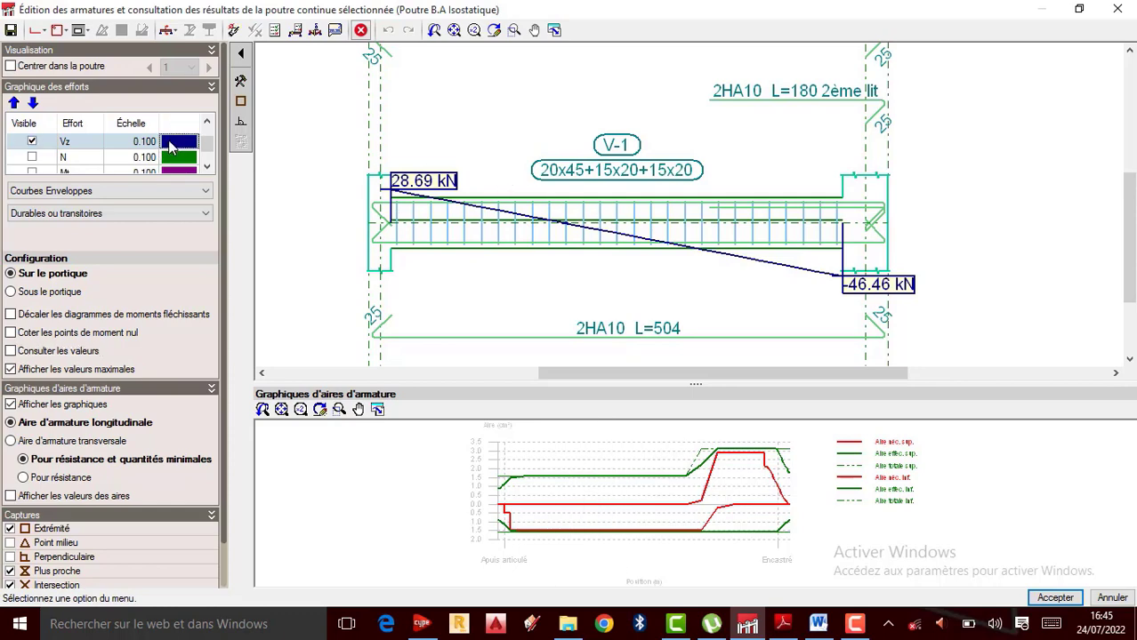
right_click(171, 146)
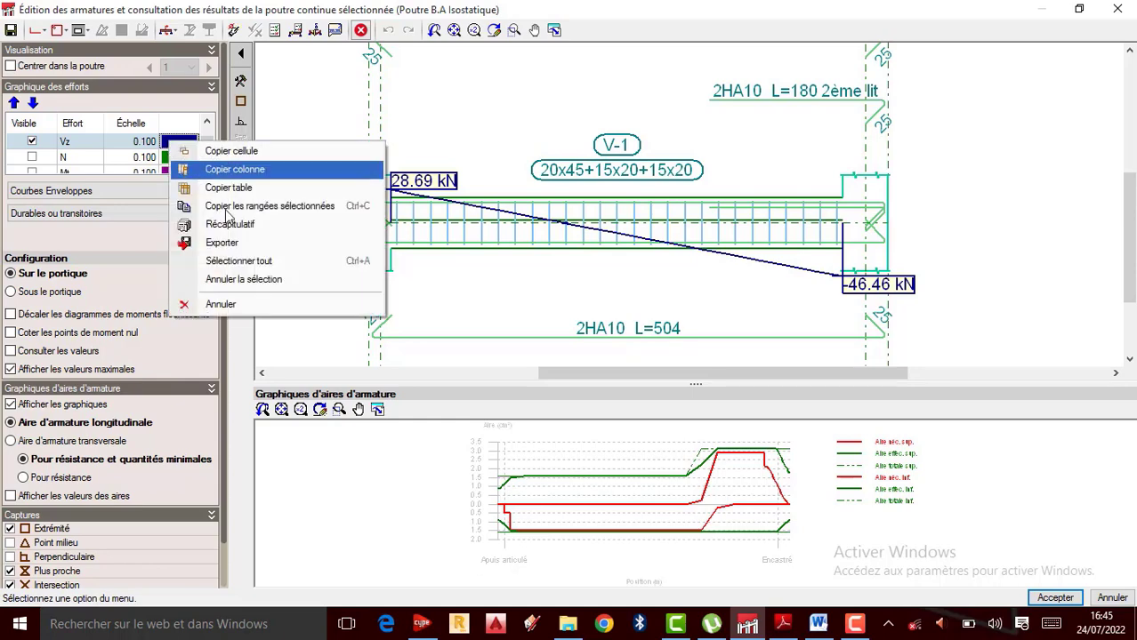
click(166, 149)
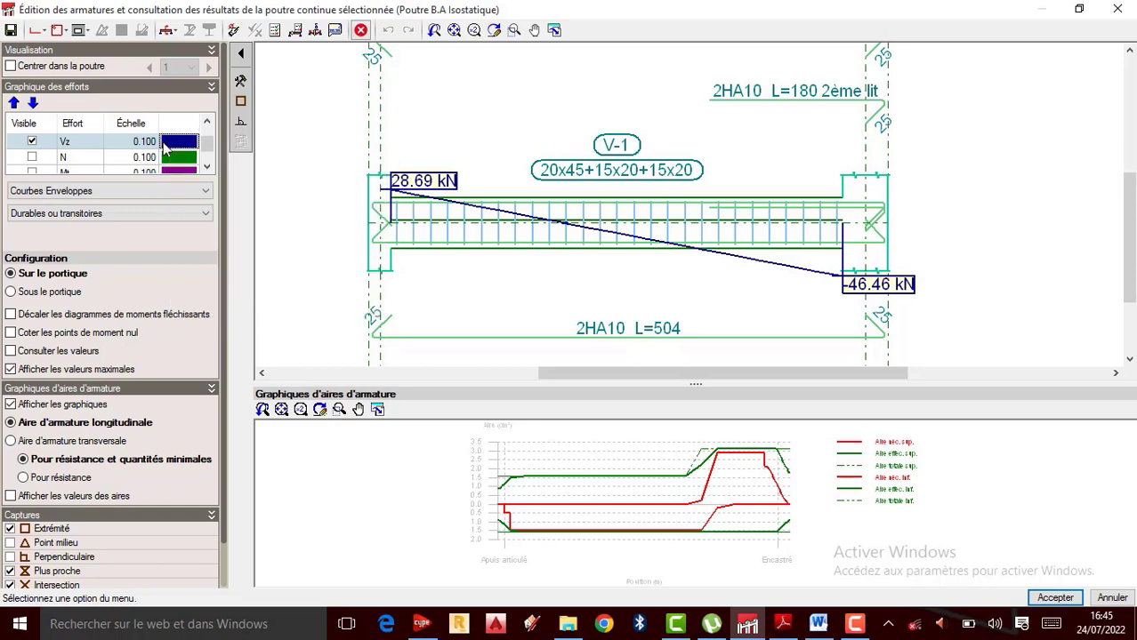
Turn on value consultation and replace the Vz diagram with the N axial force diagram on beam V-1
click(11, 353)
mouse_move(408, 354)
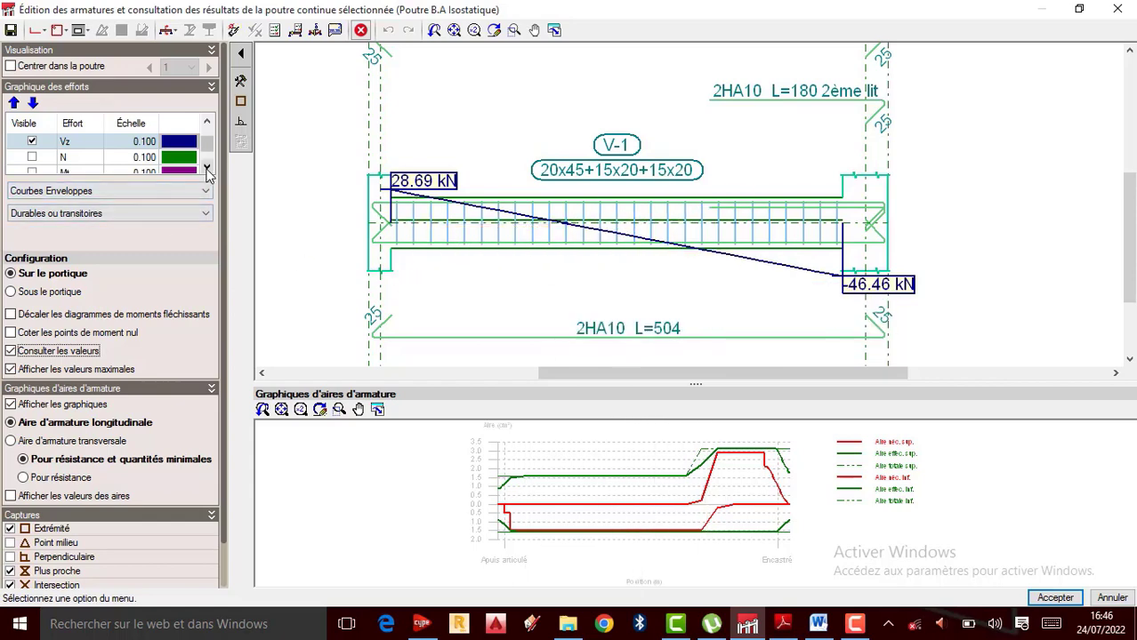
click(32, 142)
click(32, 156)
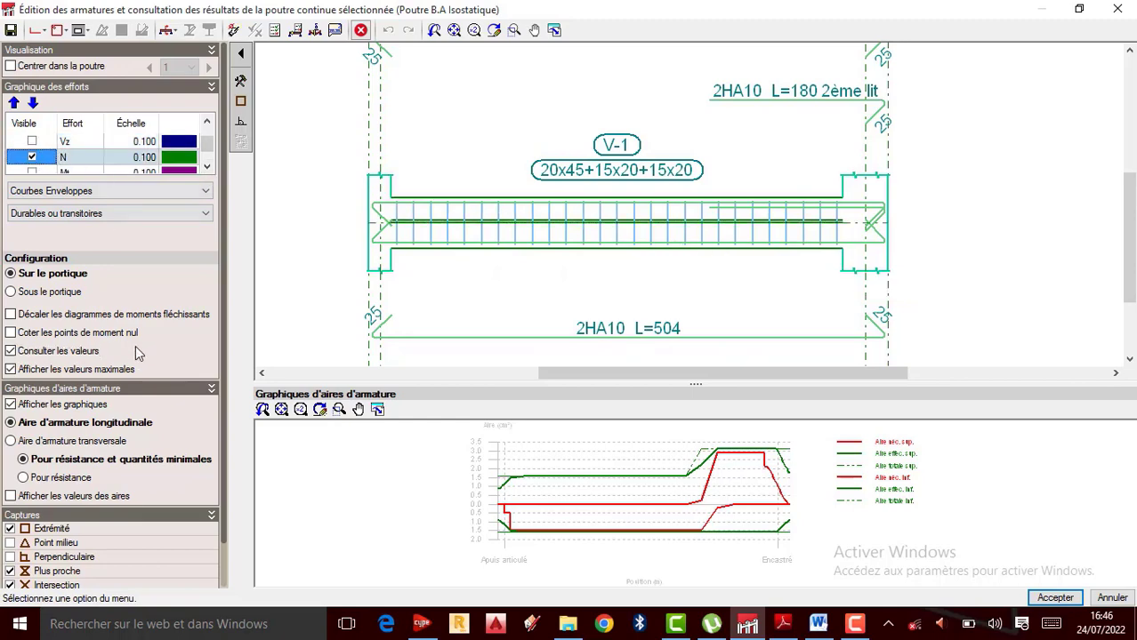
Read the N values along beam V-1 near the Apuis articulé support
mouse_move(467, 222)
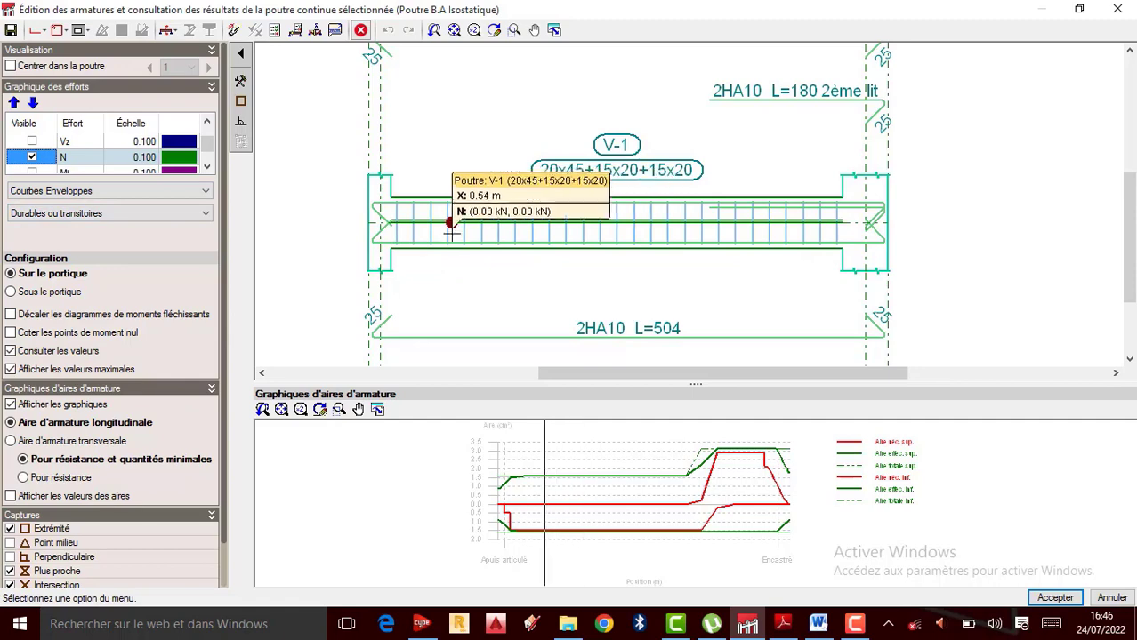
scroll(406, 225, up, 2)
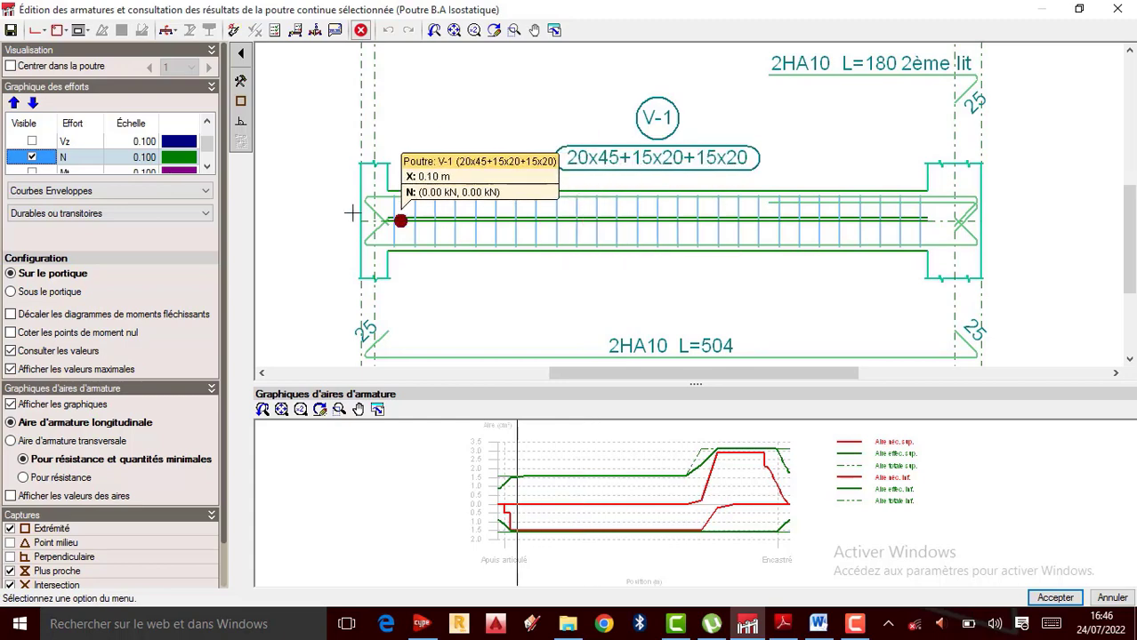
scroll(545, 221, up, 1)
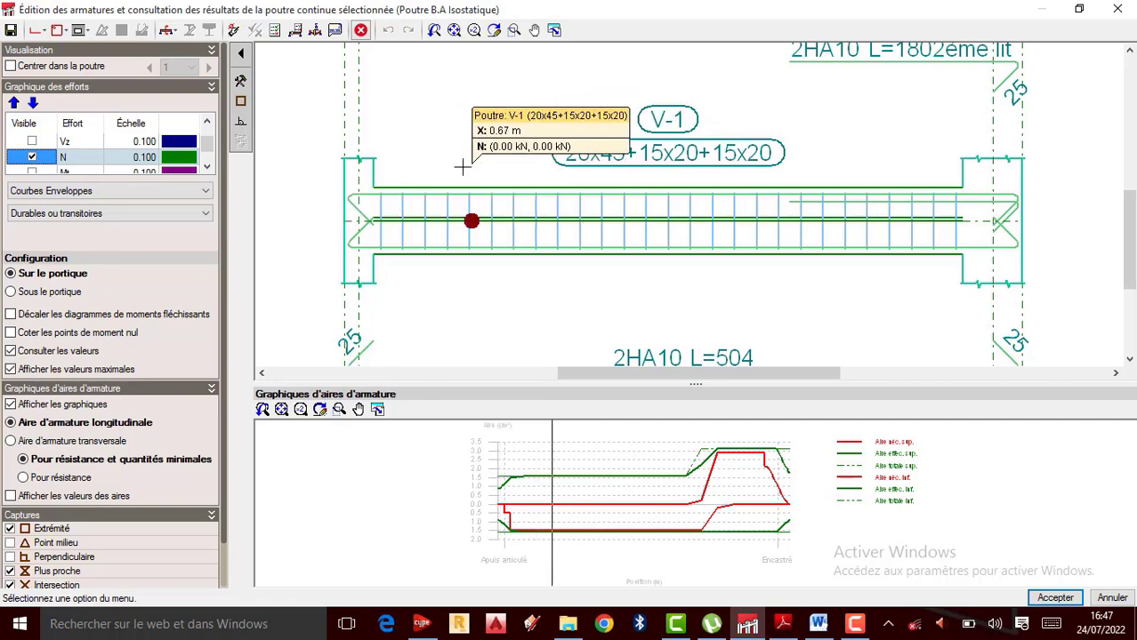
scroll(461, 169, up, 1)
scroll(462, 169, down, 1)
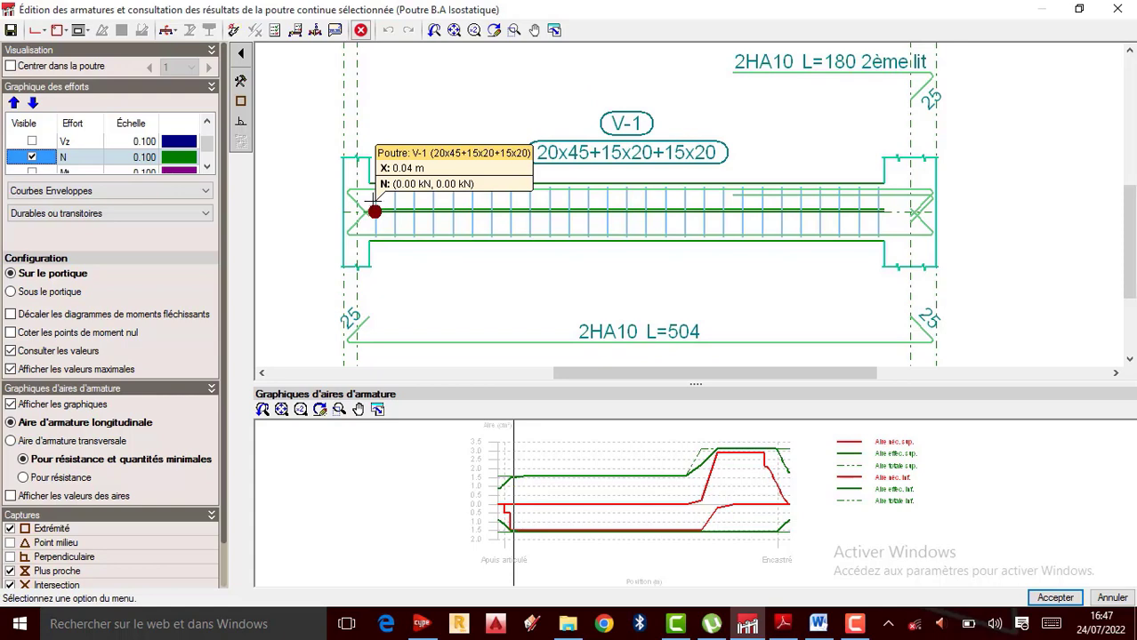
Replace the N diagram with the Mt diagram on beam V-1 and show the area values on the reinforcement graphs
click(207, 166)
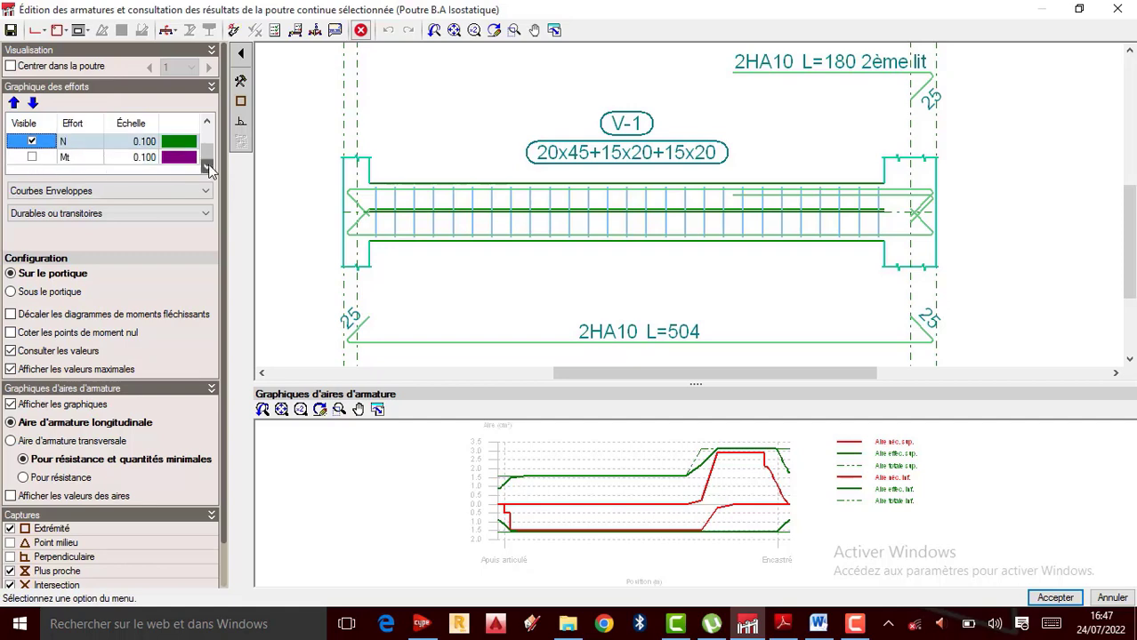
click(32, 141)
click(32, 157)
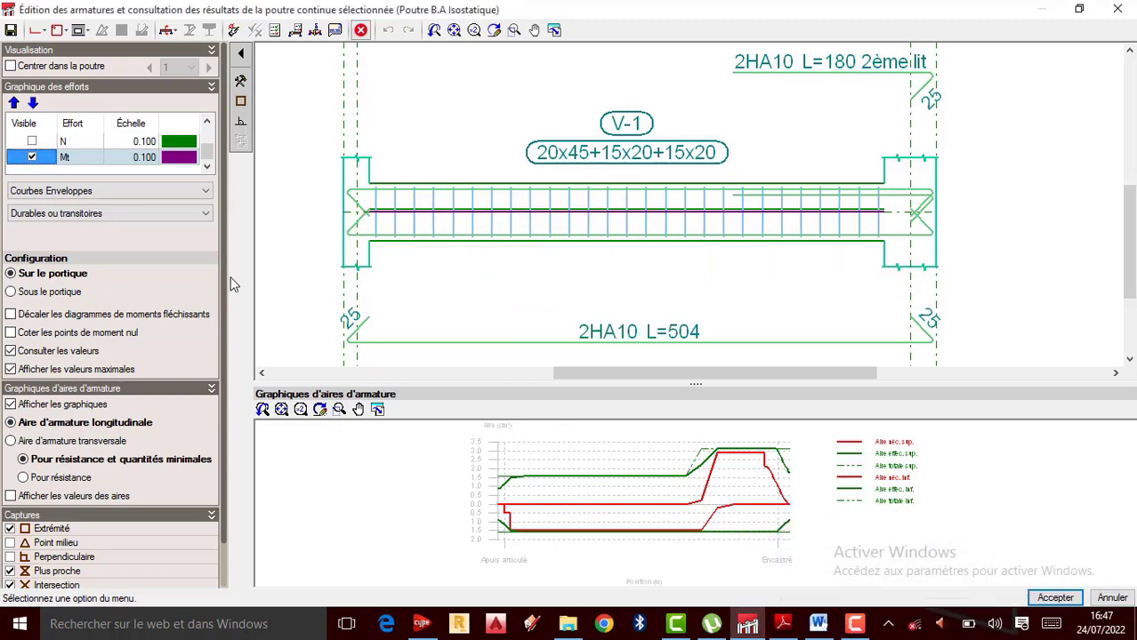
click(10, 496)
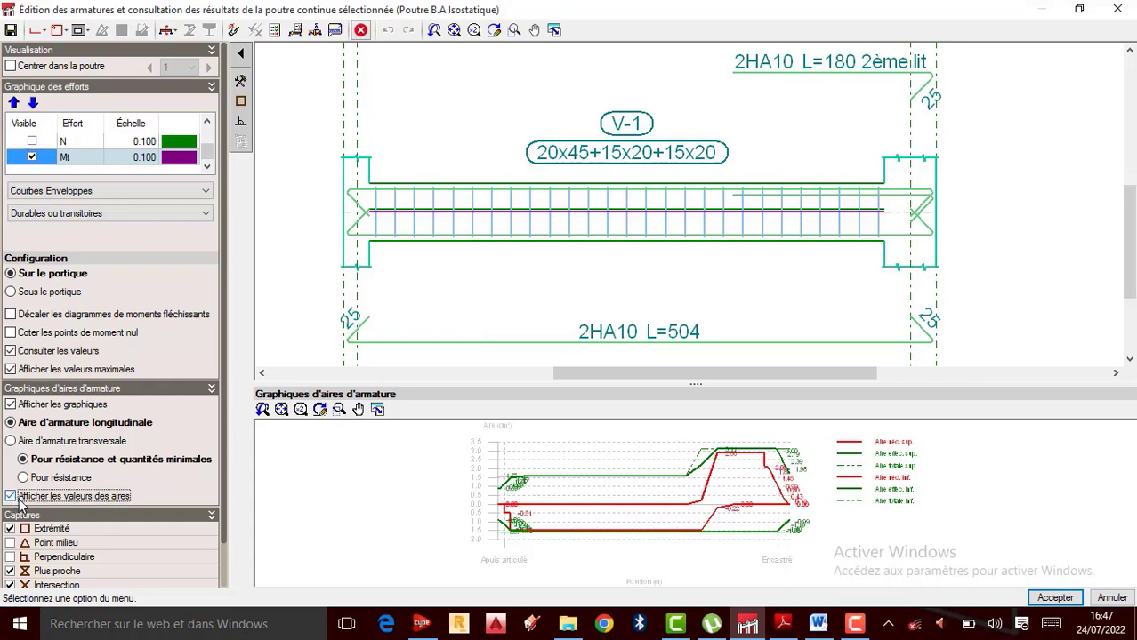
scroll(484, 485, up, 2)
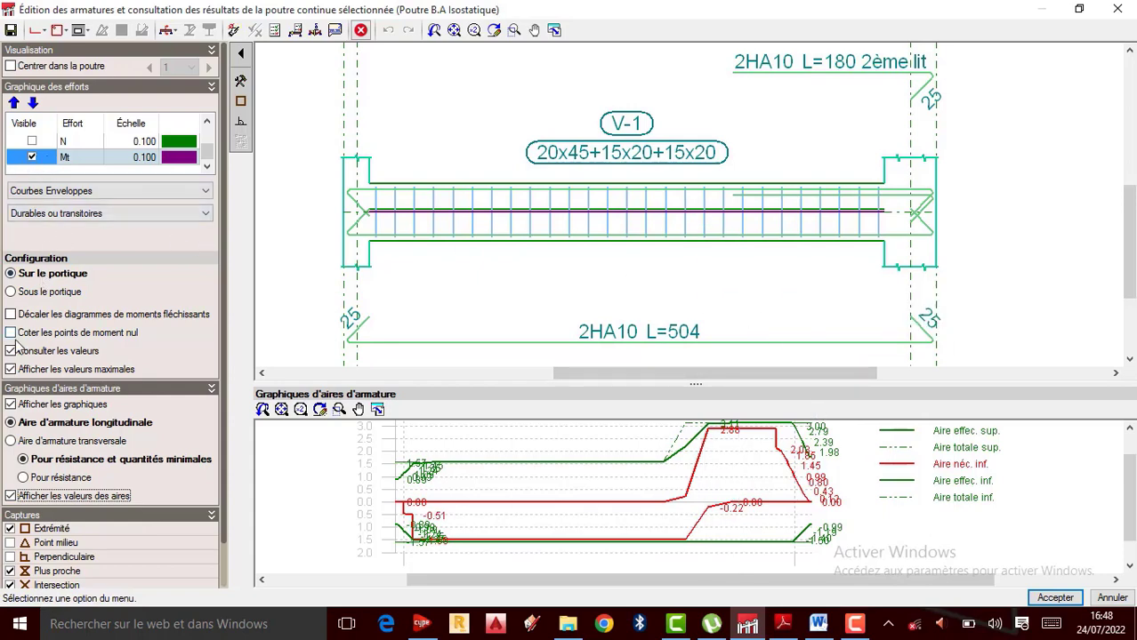
Display the My, Vz and N diagrams together with Mt on beam V-1
scroll(49, 156, up, 1)
click(32, 141)
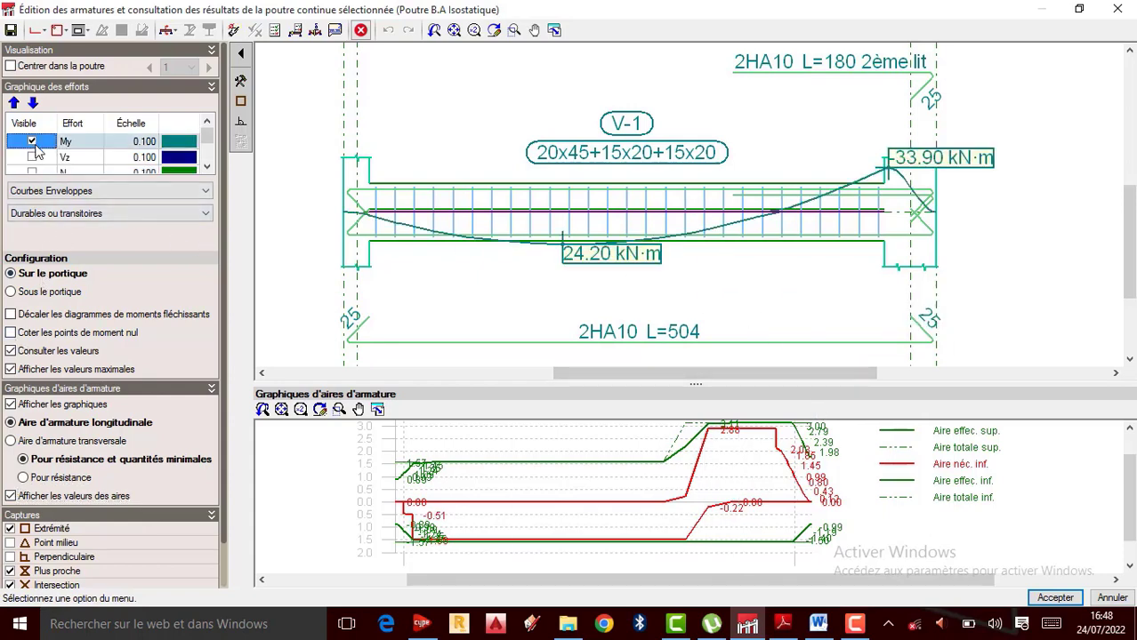
click(32, 156)
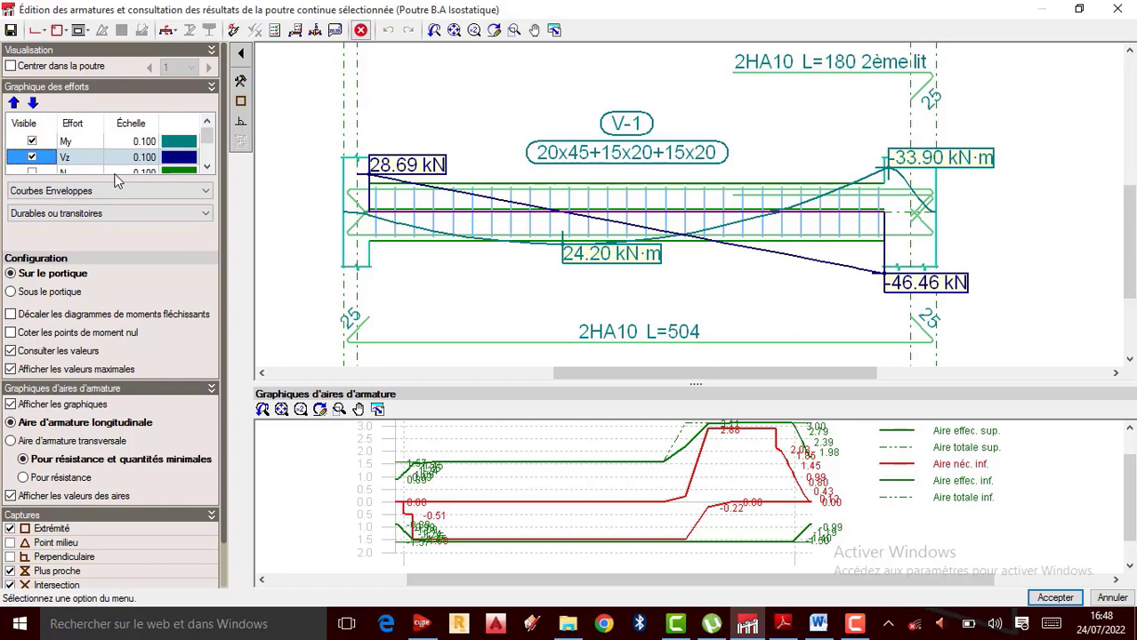
click(32, 173)
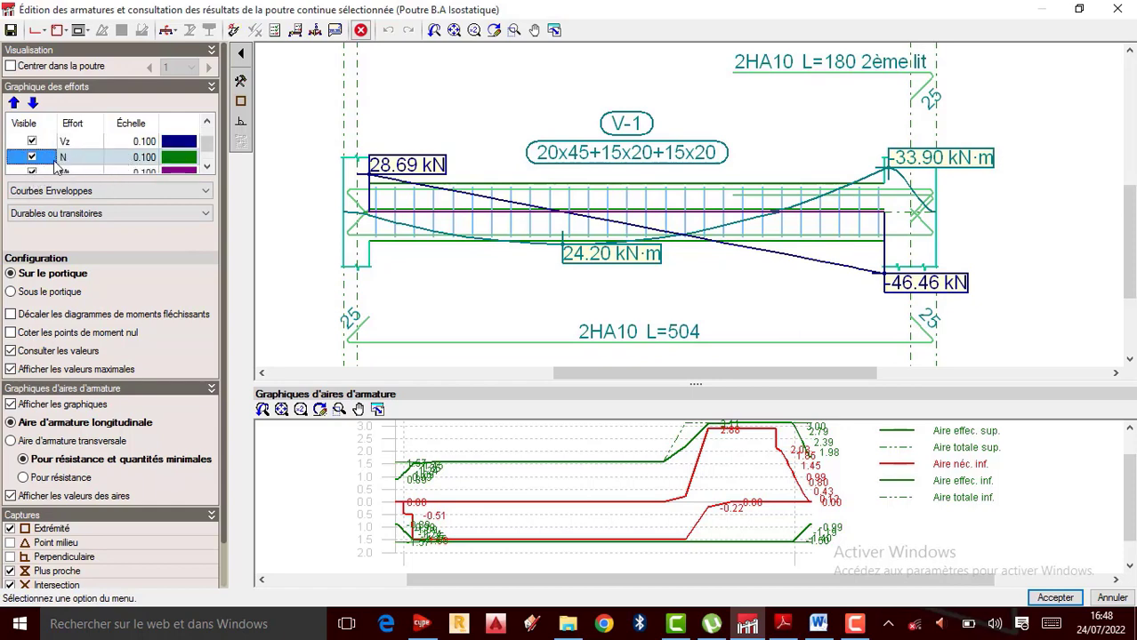
click(209, 156)
Read the combined My, Vz, N and Mt values at several positions along beam V-1
scroll(516, 250, up, 1)
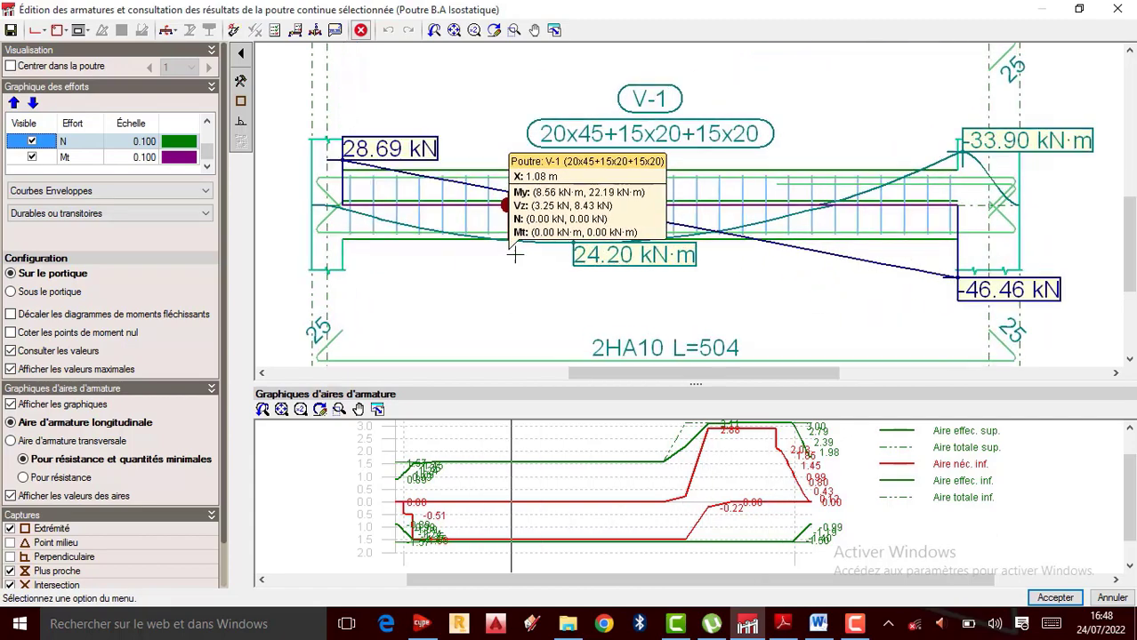
scroll(574, 254, down, 2)
scroll(611, 277, up, 1)
scroll(568, 214, down, 2)
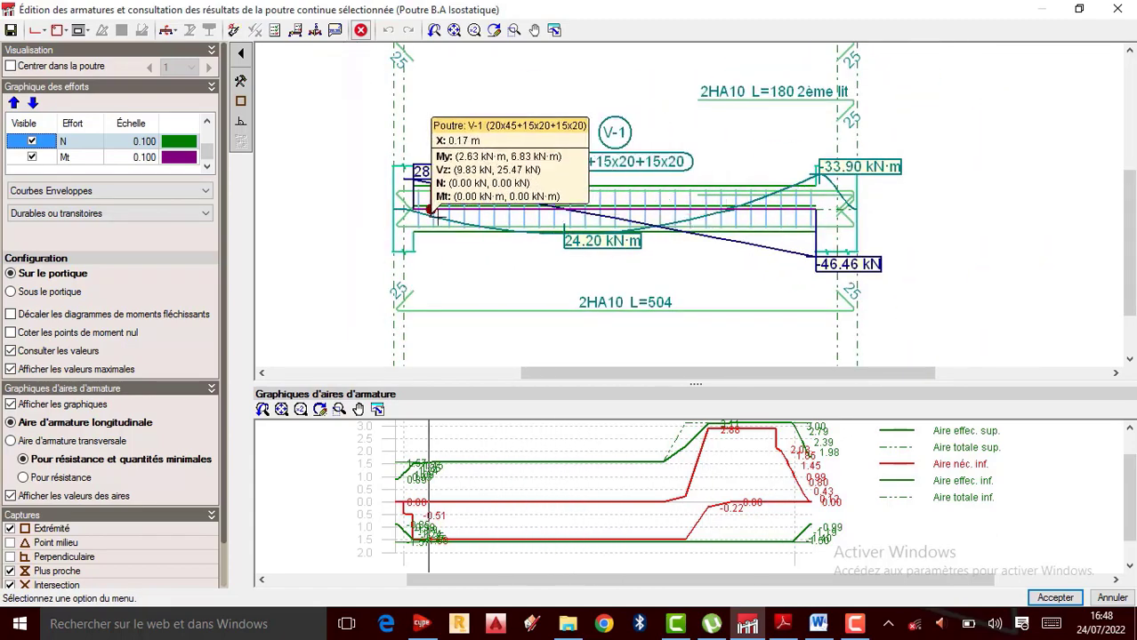
scroll(575, 216, up, 1)
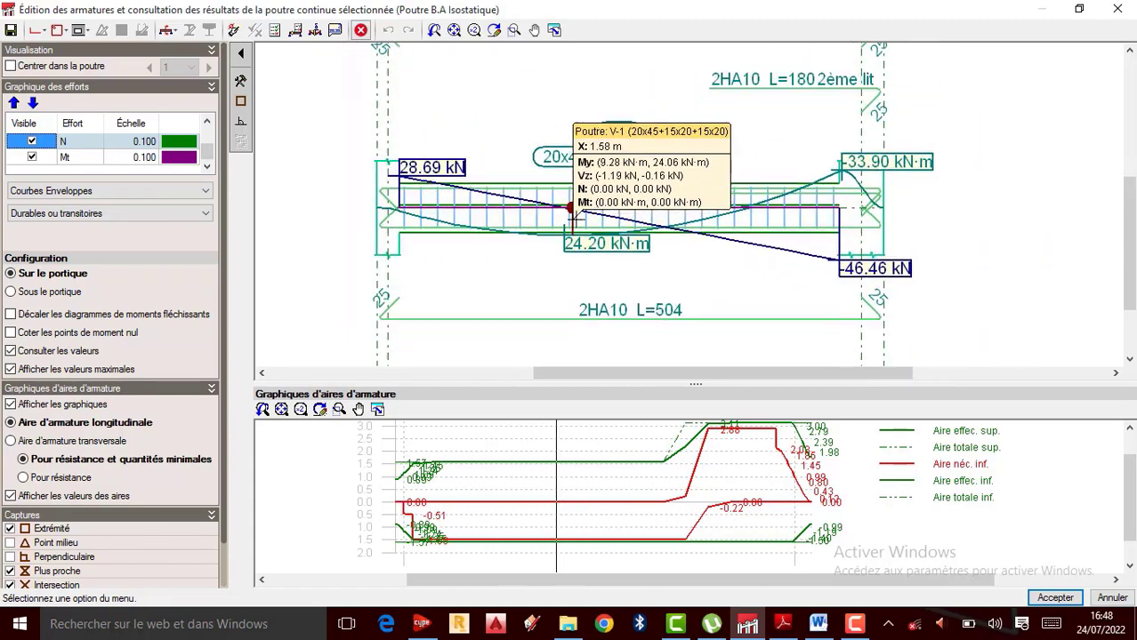
Start editing the transverse reinforcement and switch to the Diviser tronçons d'armature command
click(57, 30)
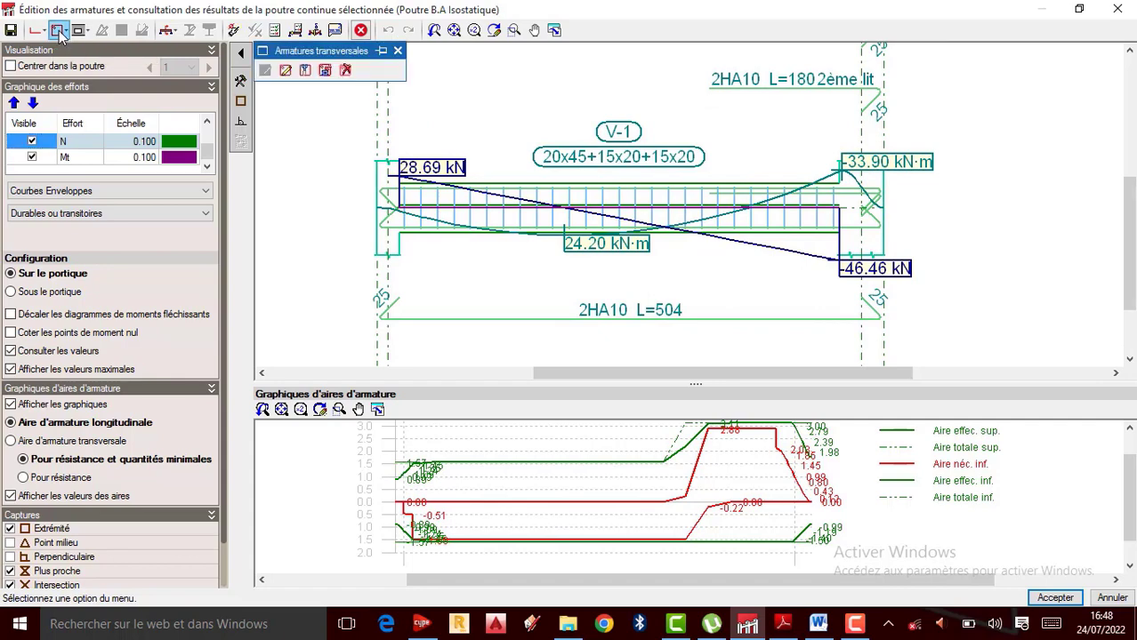
click(285, 74)
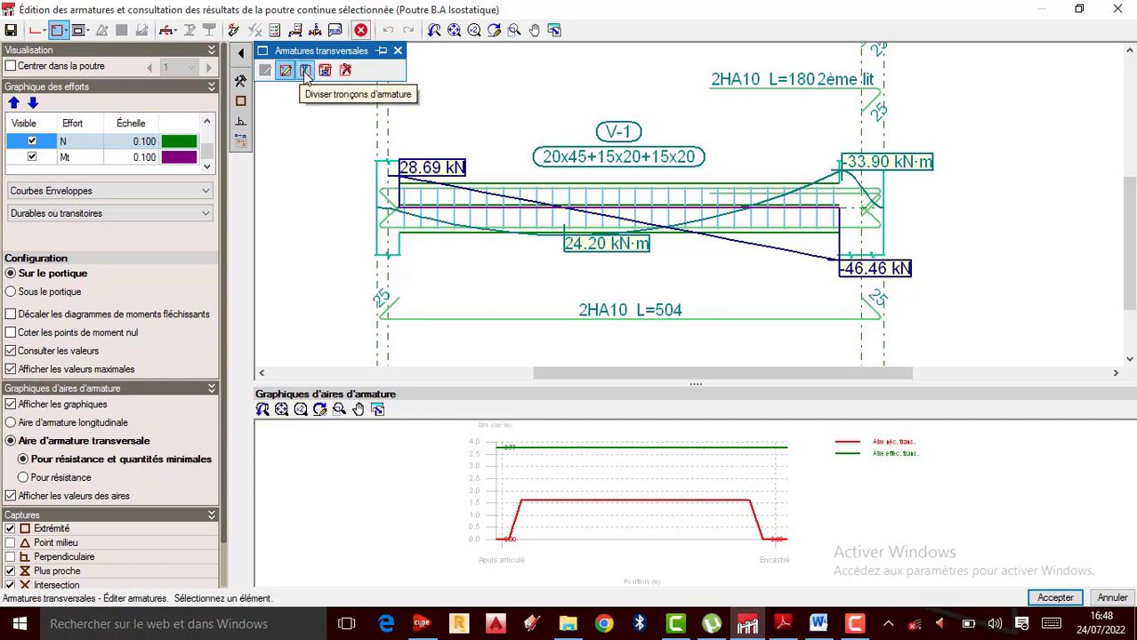
click(305, 71)
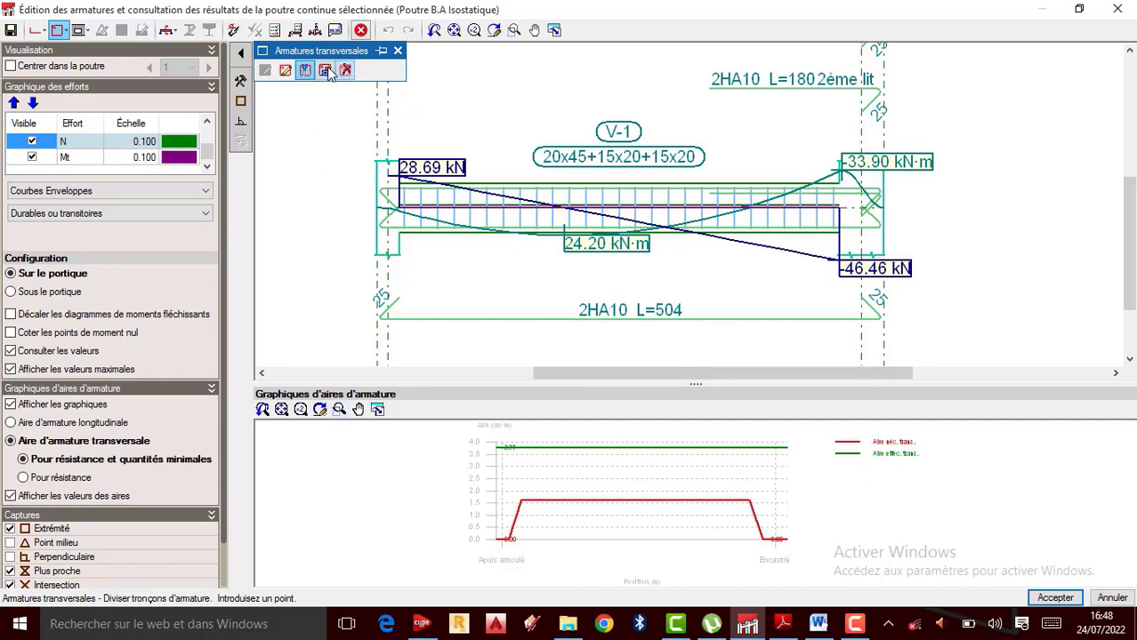
Examine the force diagrams and stirrups along beam V-1 against the transverse reinforcement area graph
scroll(745, 284, down, 2)
scroll(670, 298, up, 1)
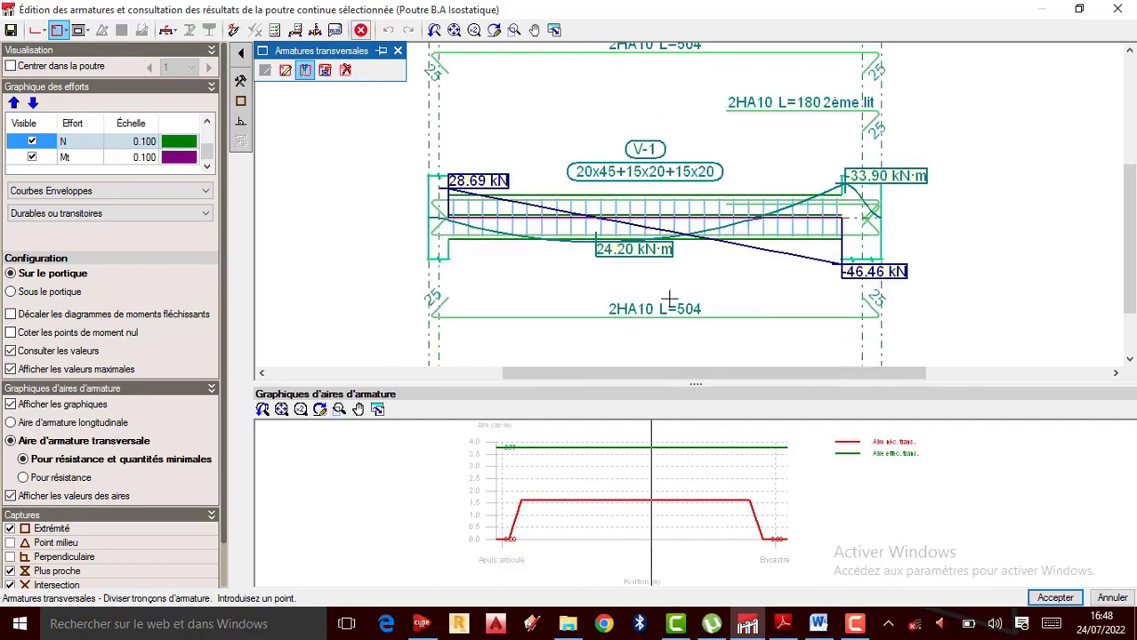
scroll(662, 211, down, 2)
scroll(637, 235, up, 1)
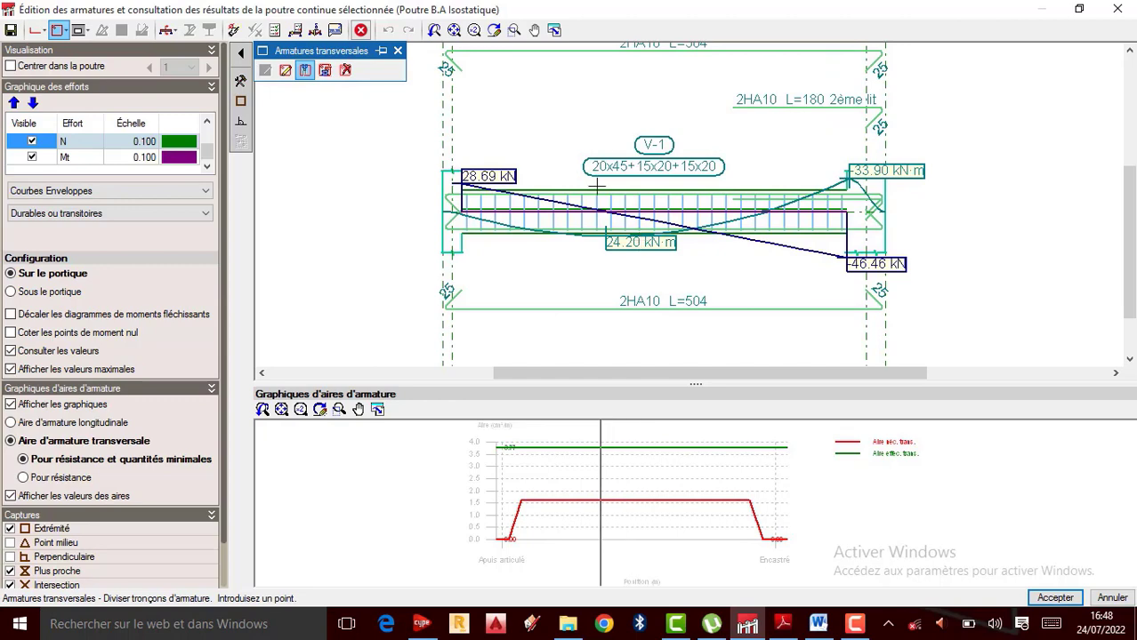
scroll(500, 166, down, 1)
scroll(592, 187, up, 1)
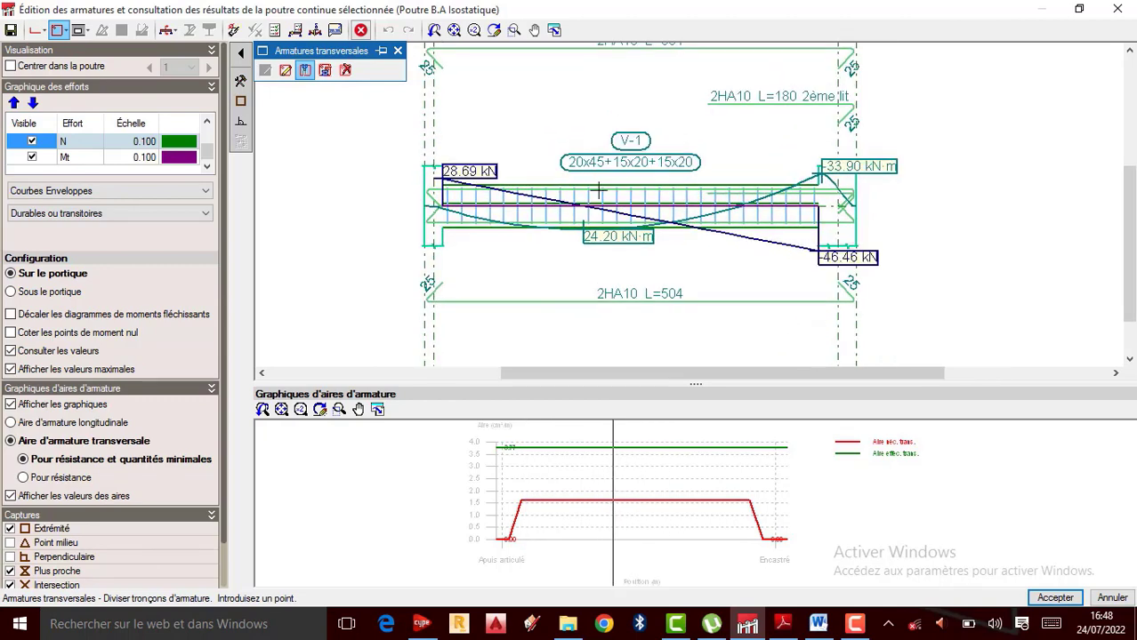
scroll(623, 217, up, 1)
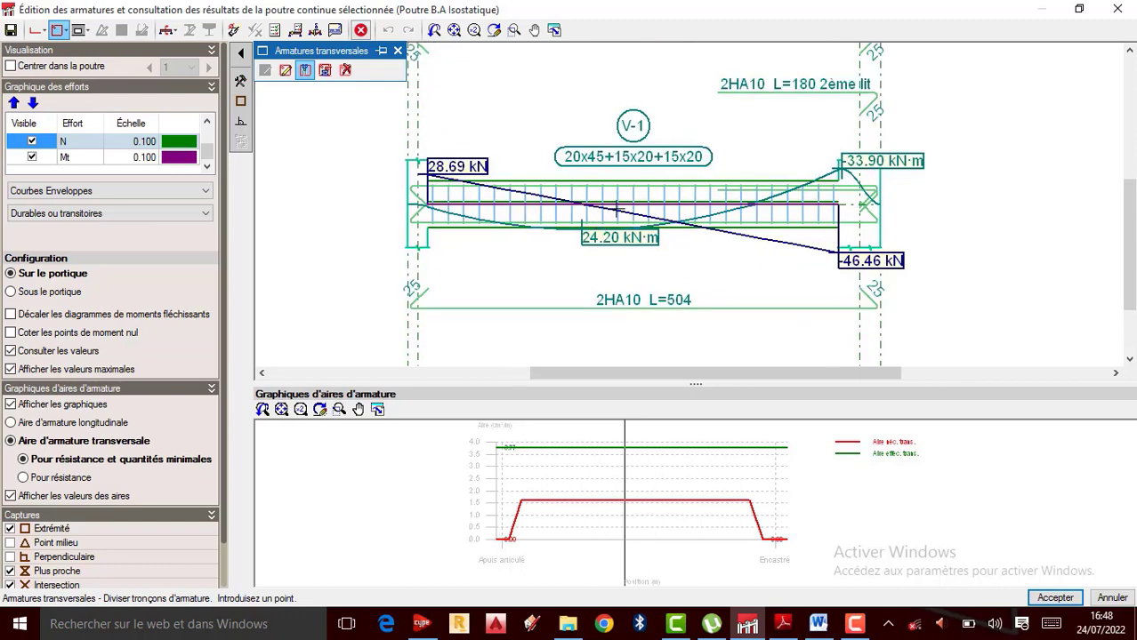
scroll(623, 217, up, 1)
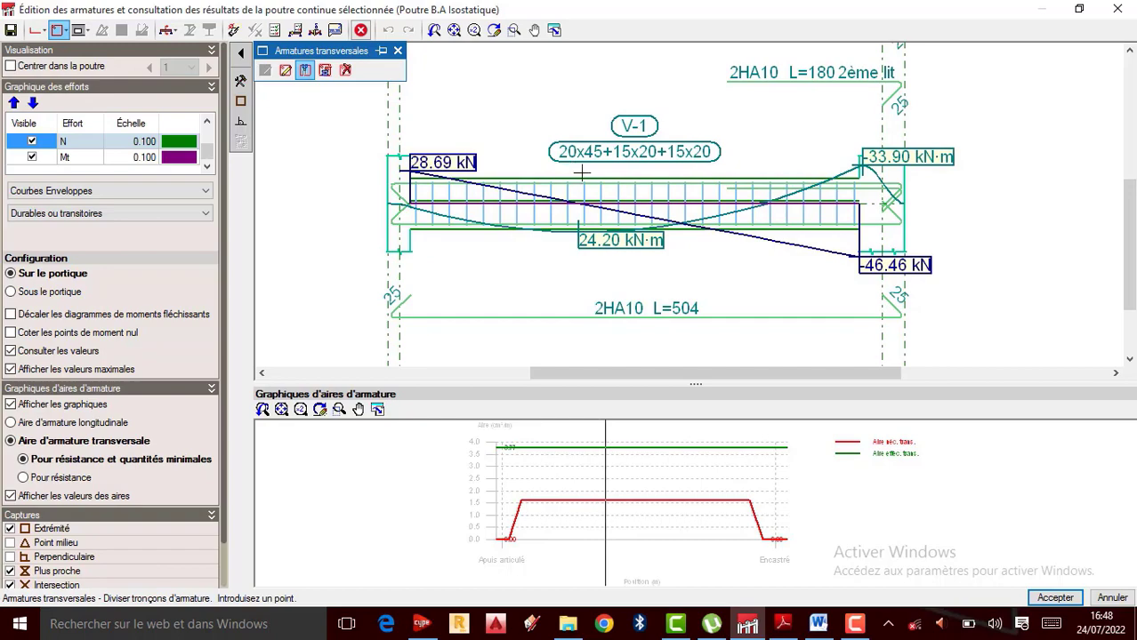
scroll(581, 172, up, 1)
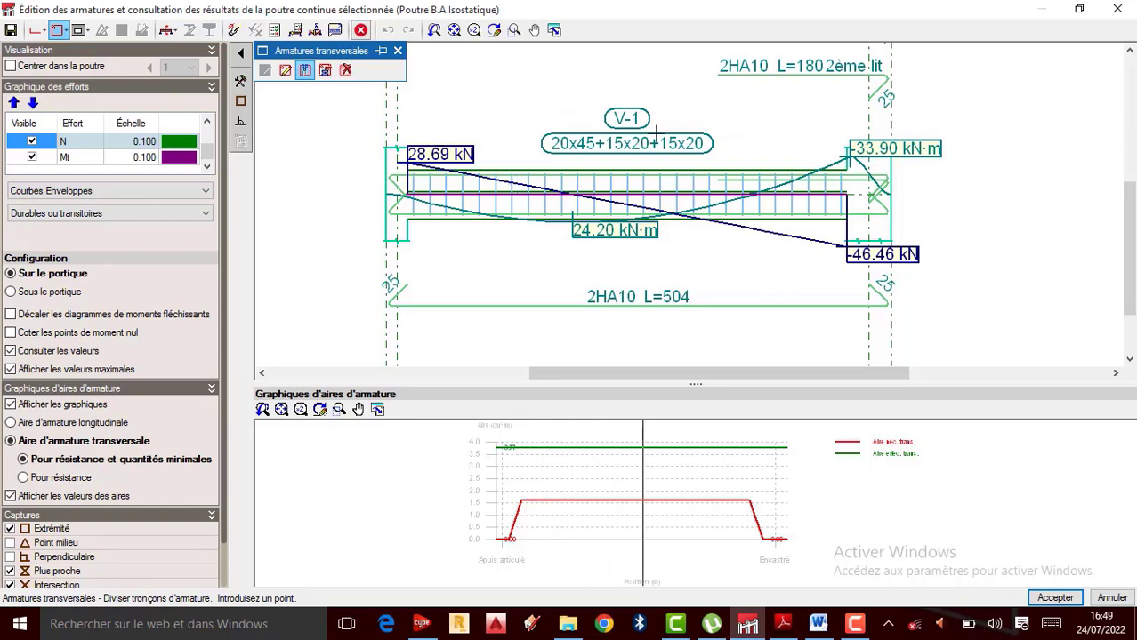
scroll(650, 127, up, 1)
scroll(736, 152, down, 2)
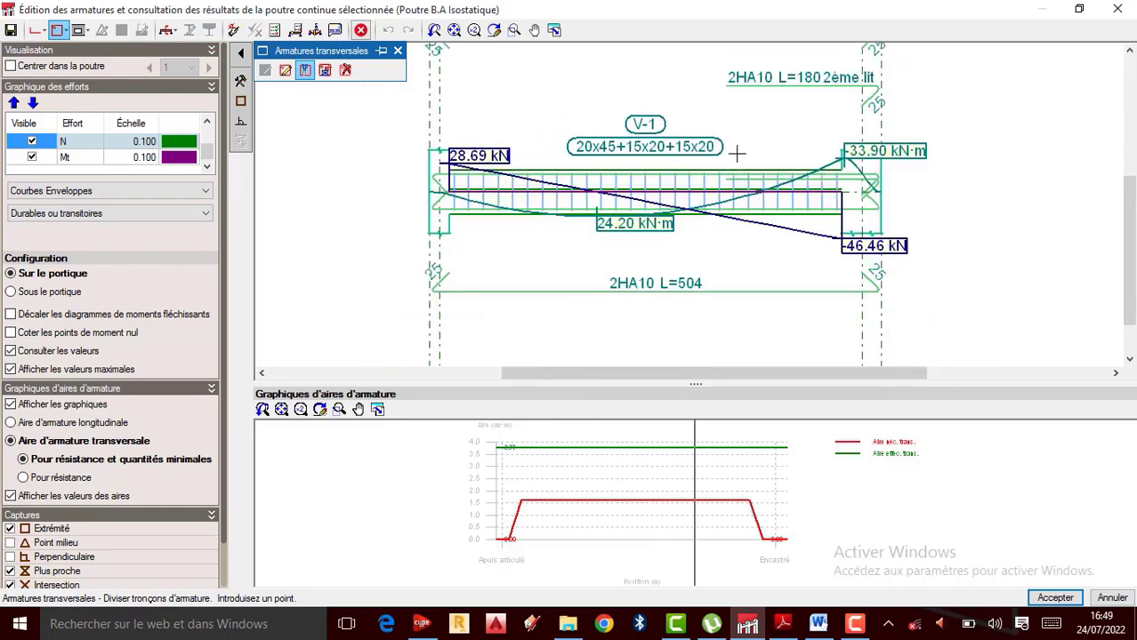
scroll(661, 154, up, 1)
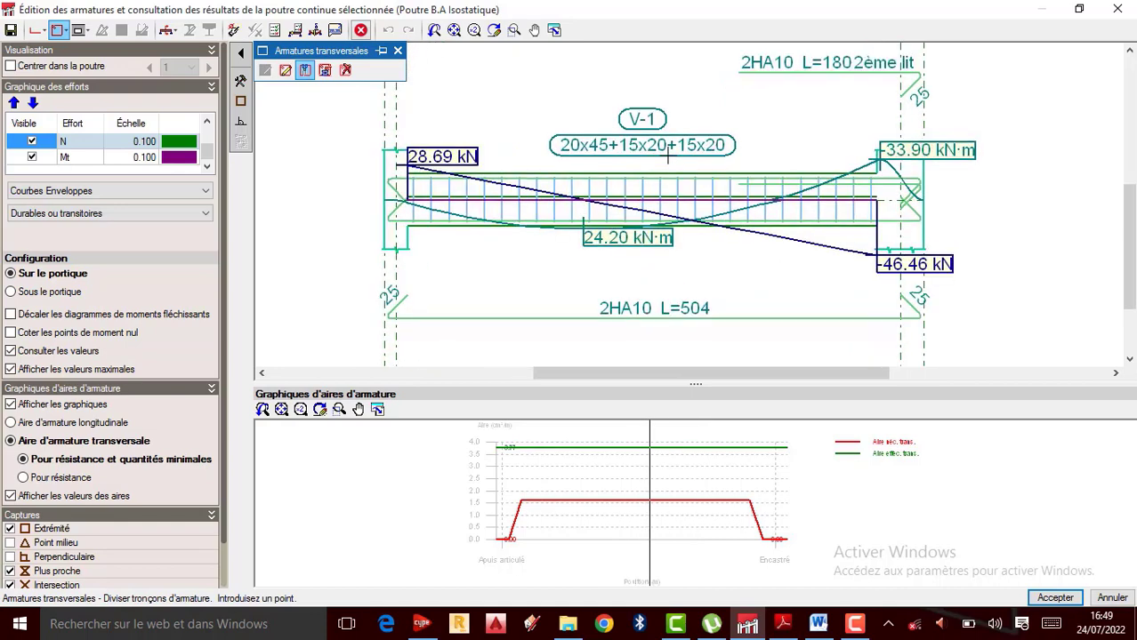
scroll(664, 180, up, 1)
scroll(664, 181, down, 1)
click(854, 625)
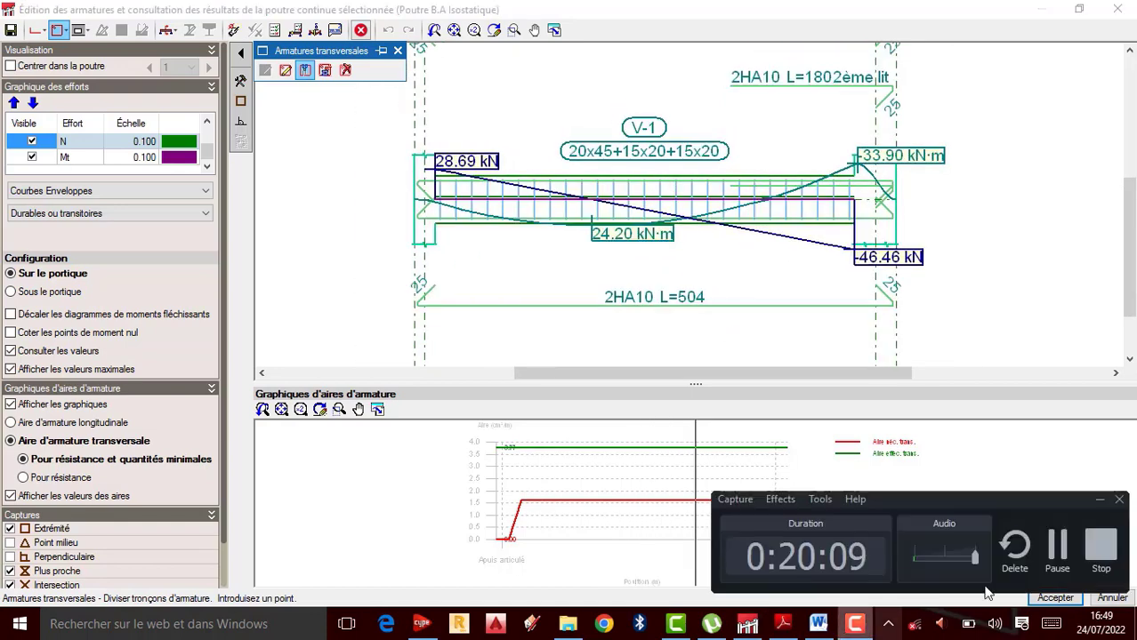
click(1099, 550)
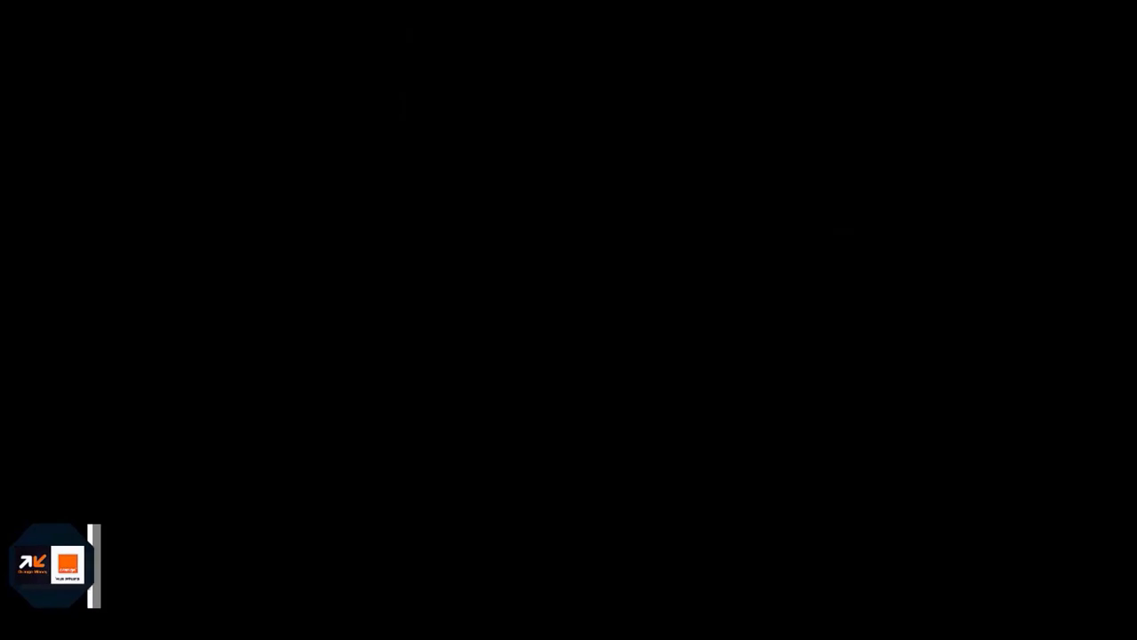